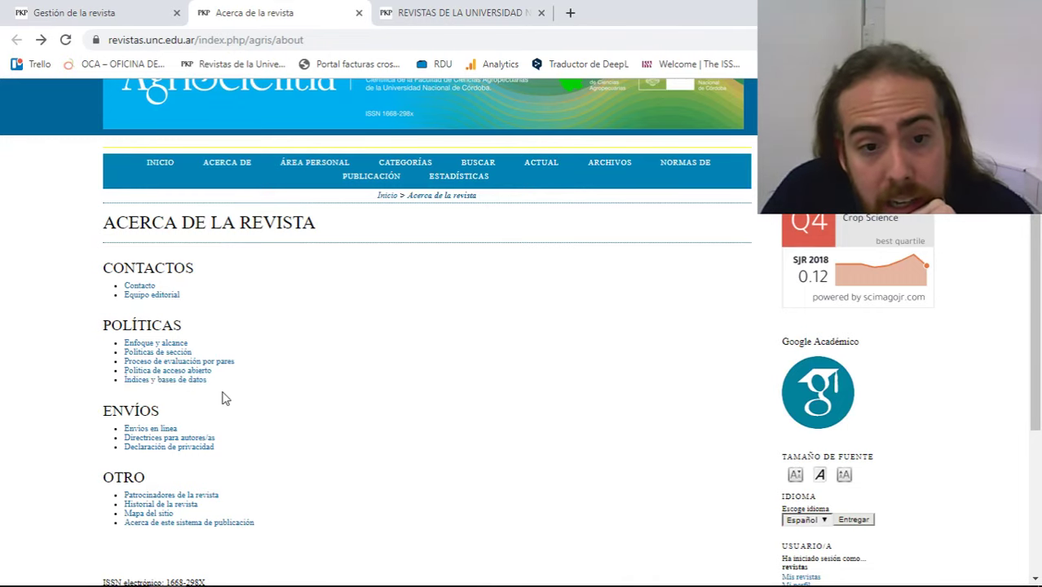
Open the Enfoque y alcance policy from the journal's Acerca de la revista page
drag(225, 386, 129, 339)
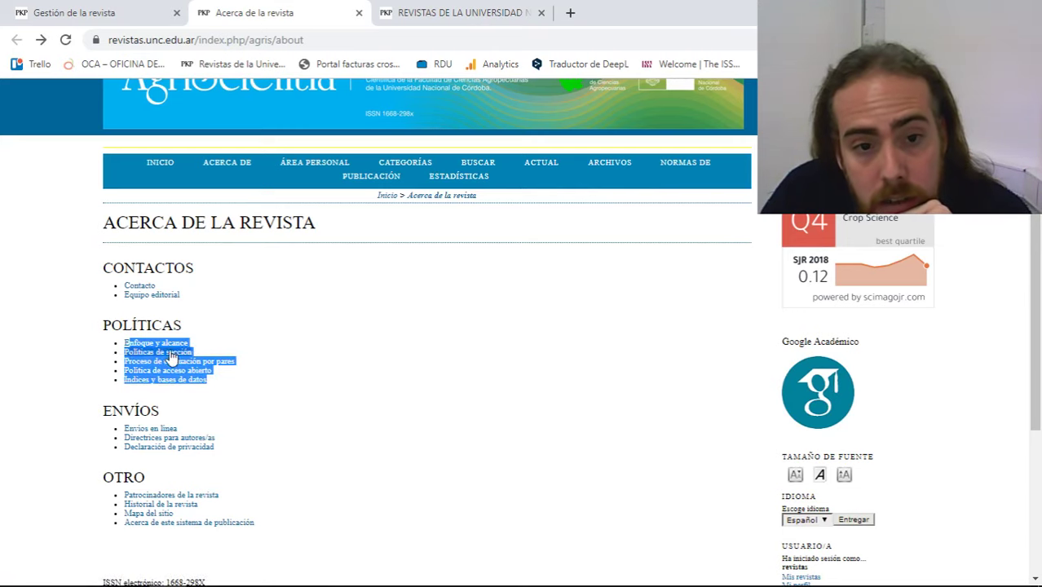
click(154, 343)
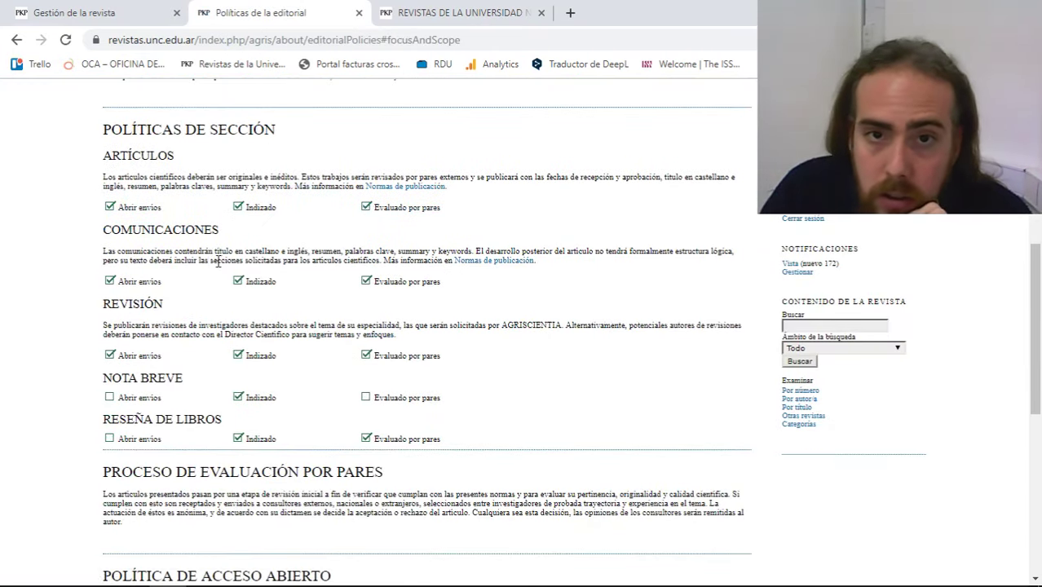
Place the Revistas de la Universidad portal tab before the editorial policies tab and open the portal's user profile page
click(393, 14)
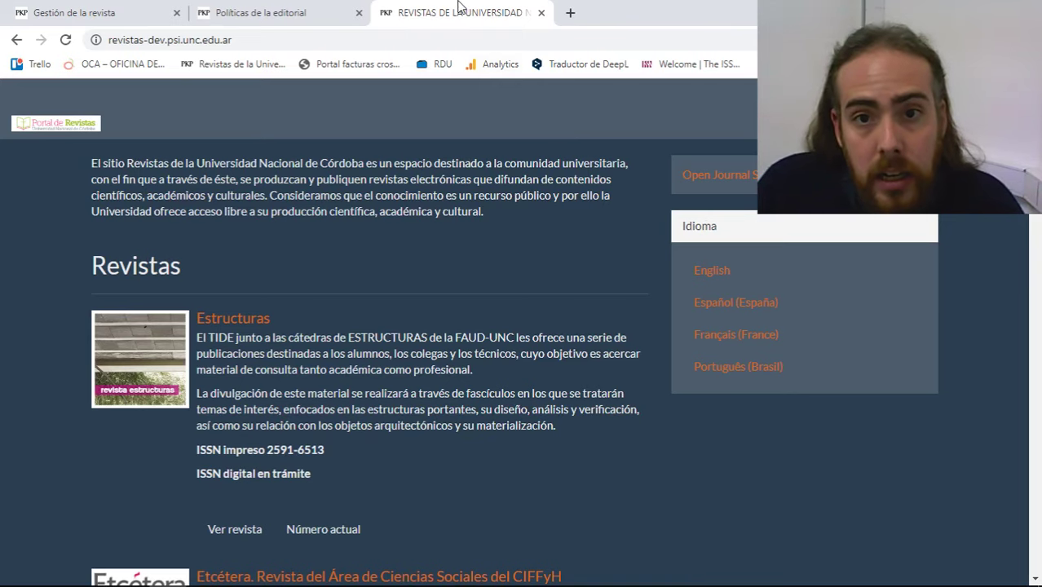
drag(460, 12, 279, 12)
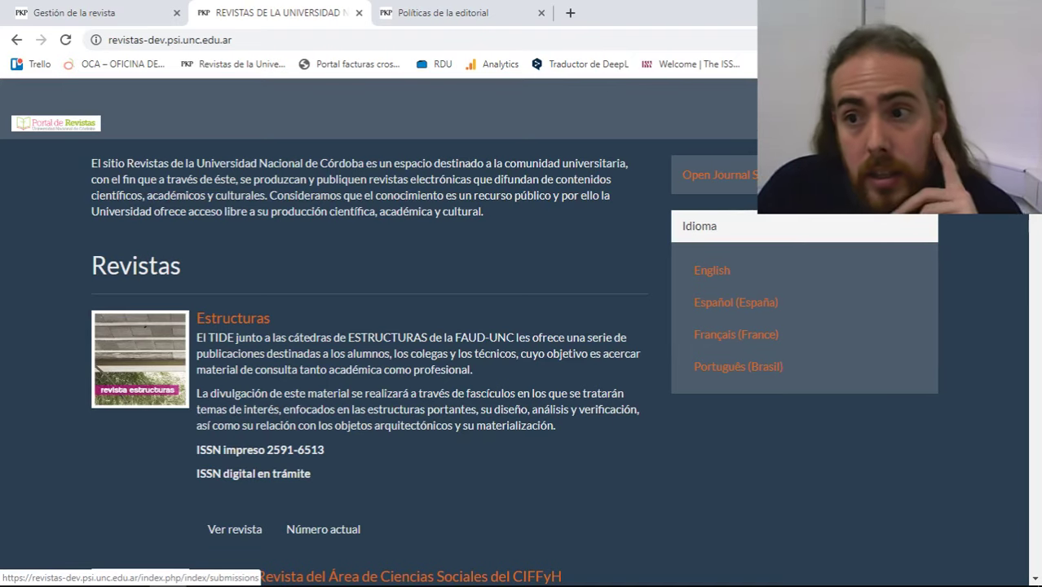
click(962, 114)
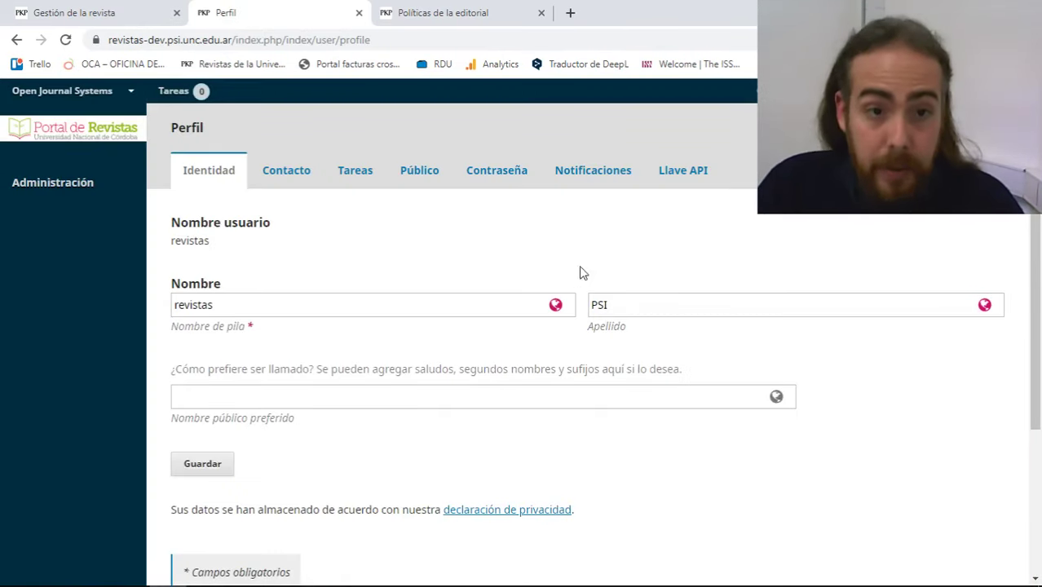
click(11, 40)
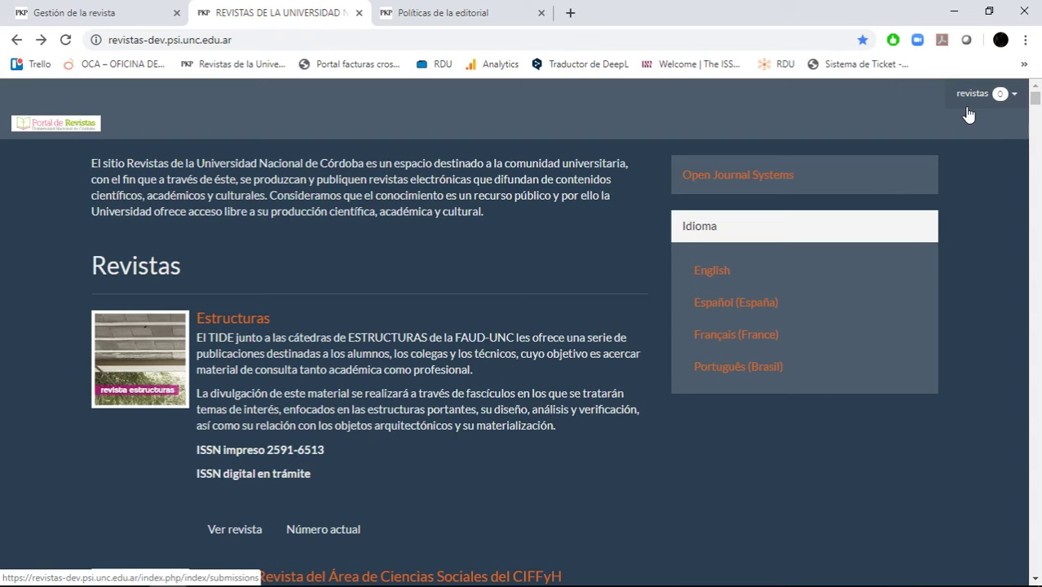
click(968, 115)
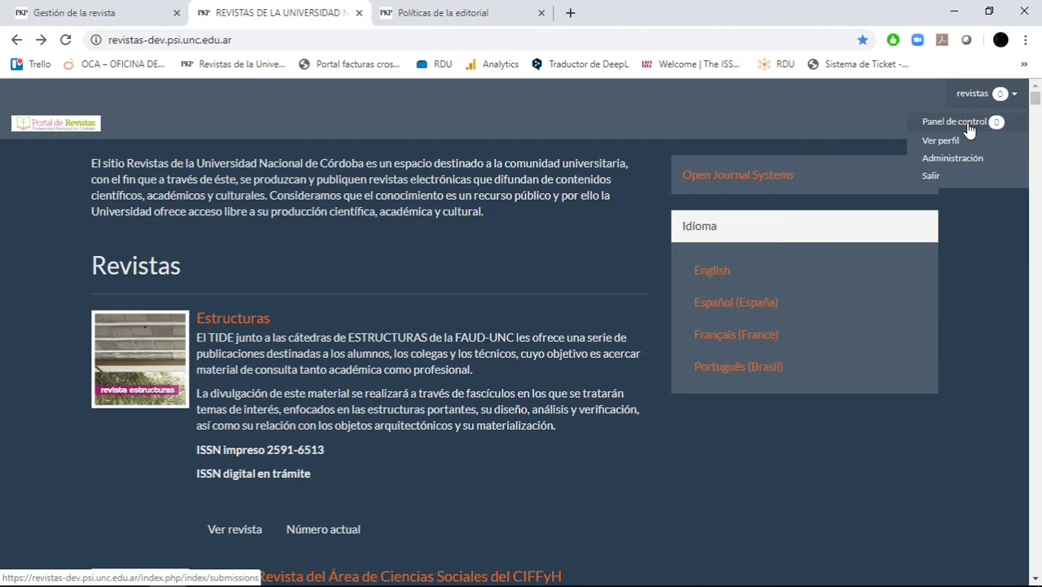
click(967, 139)
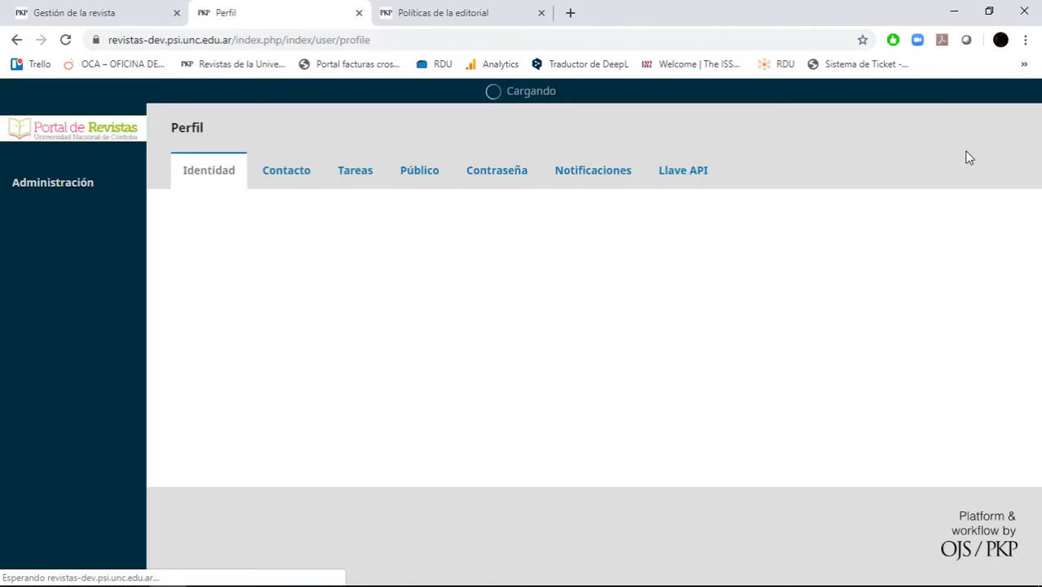
Find AgriScientia in the portal's list of journals by searching the page for "agris" and open its submissions dashboard
mouse_move(118, 105)
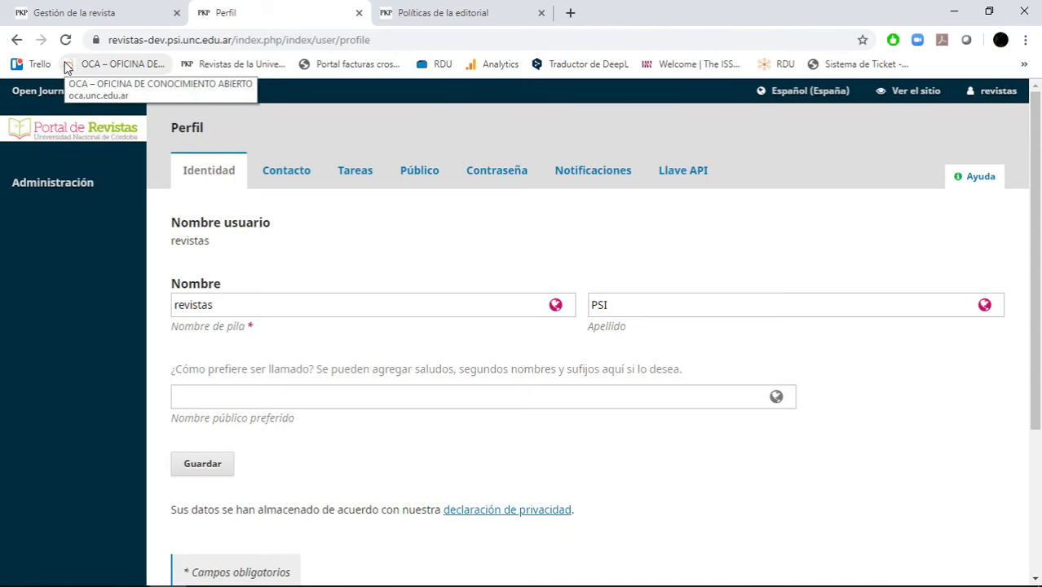
mouse_move(72, 116)
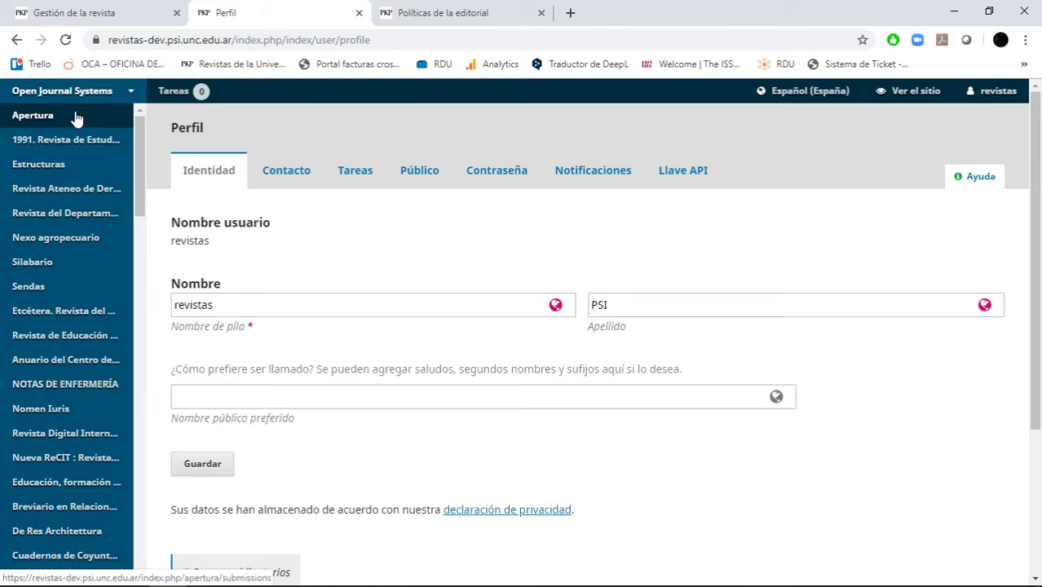
scroll(86, 326, down, 5)
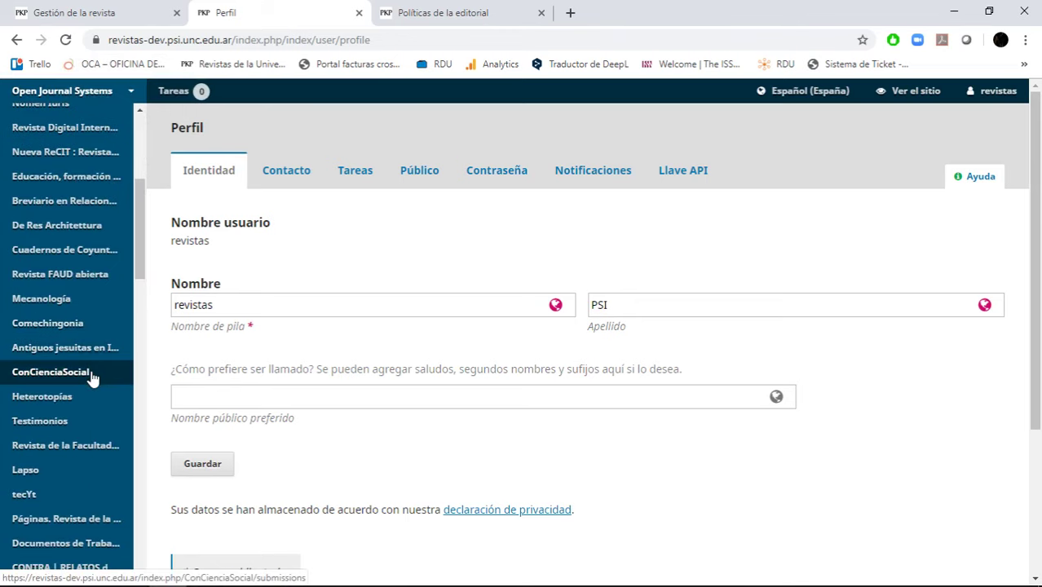
key(ctrl+f)
text(a)
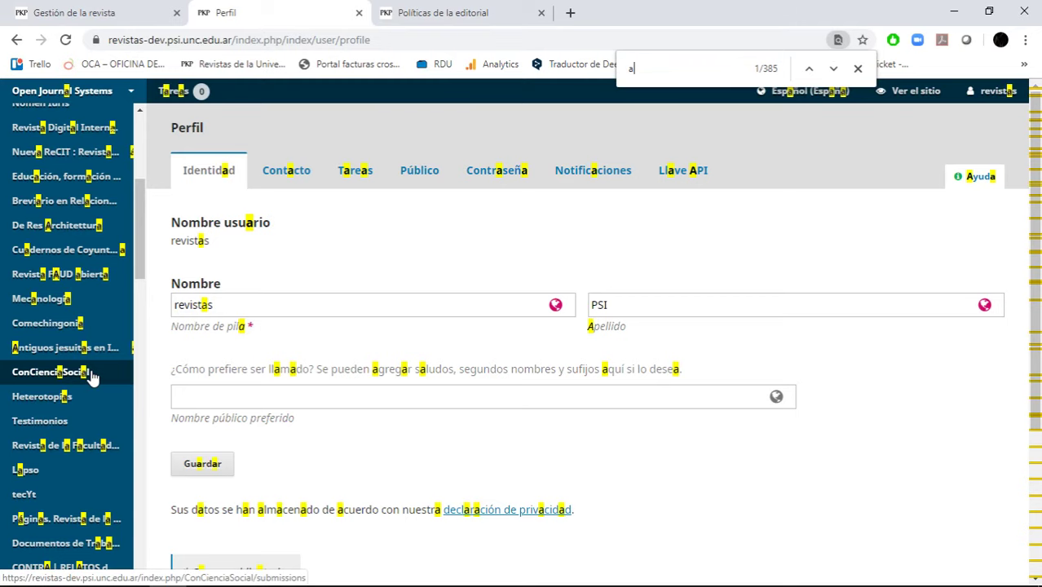
text(gris)
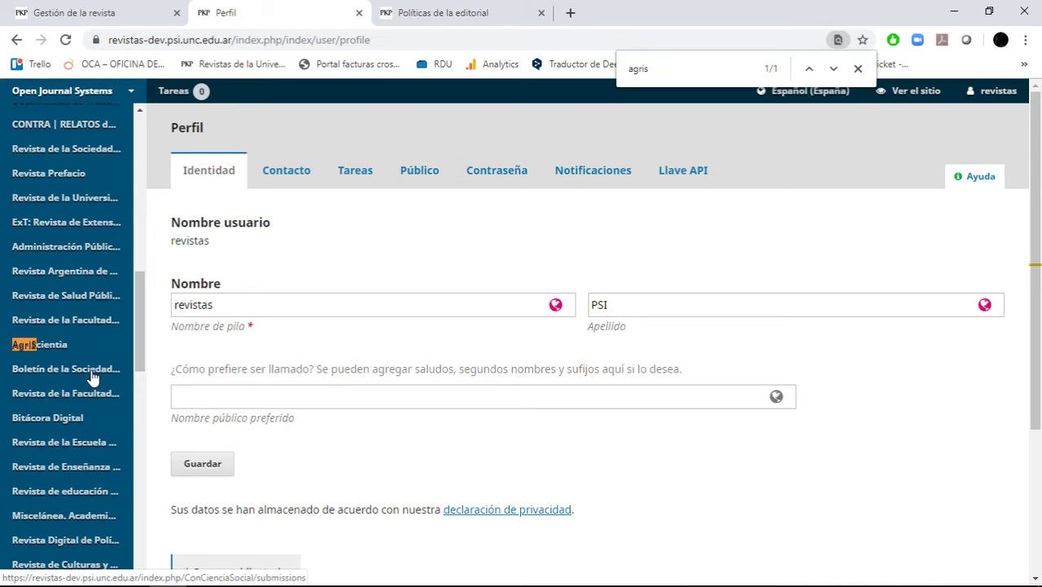
text(aa)
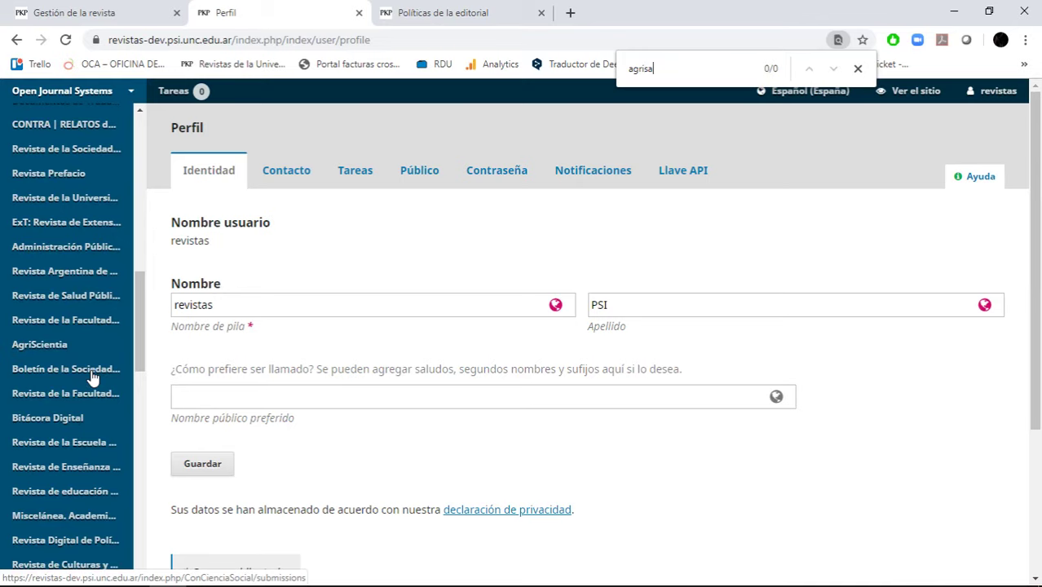
click(78, 347)
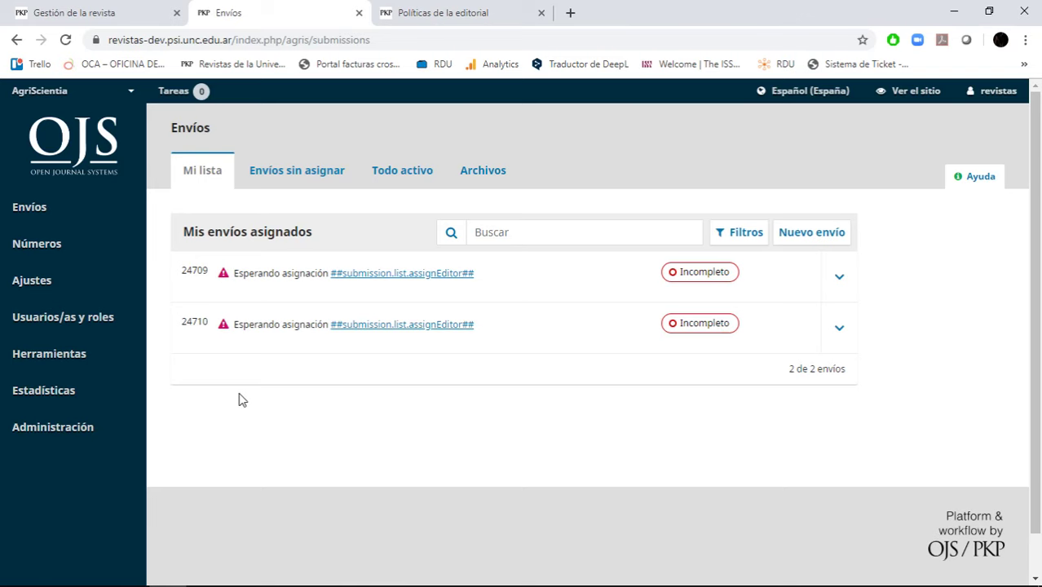
Open the navigation menus section of AgriScientia's website settings
click(123, 8)
click(220, 8)
mouse_move(74, 281)
mouse_move(37, 283)
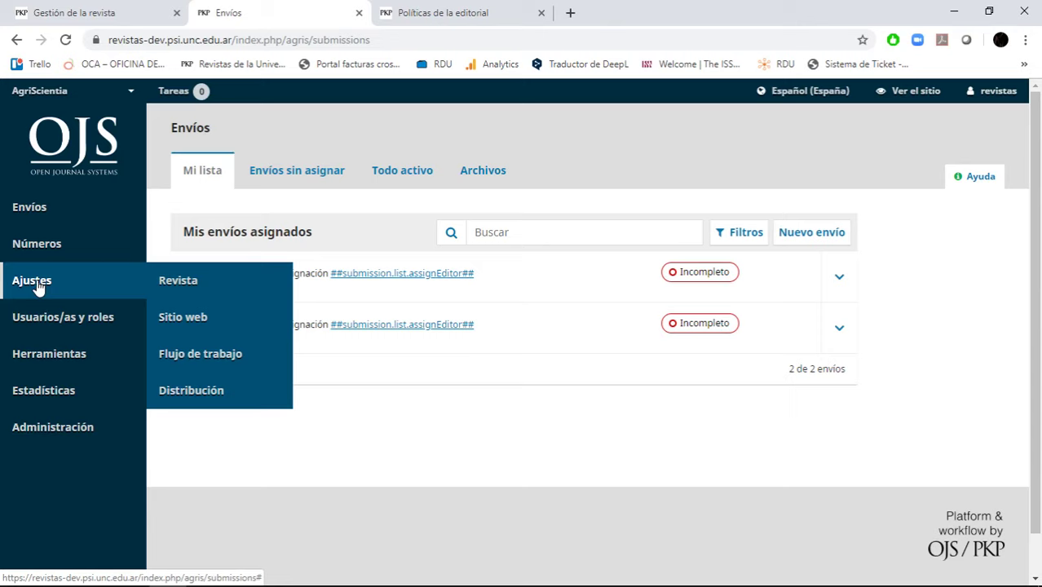
click(207, 318)
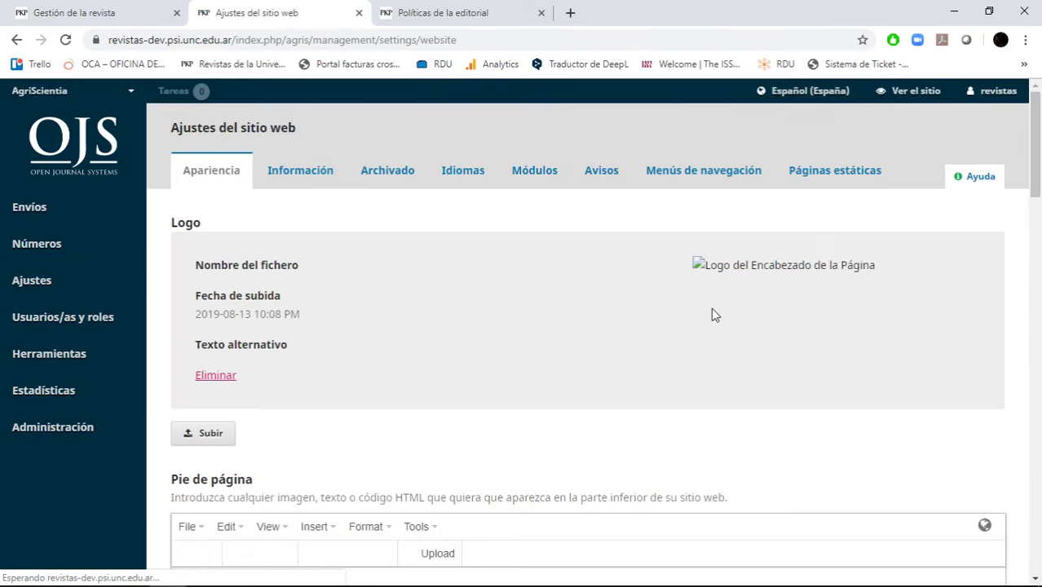
click(690, 186)
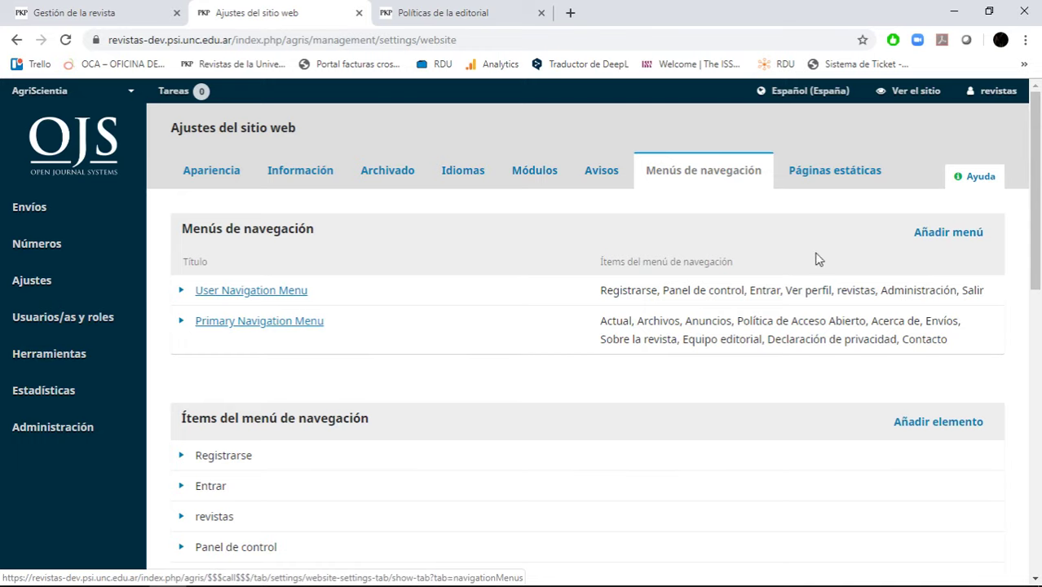
View AgriScientia's new public site, examine the Política de Acceso Abierto entry in its main menu, and return to the website settings
click(907, 104)
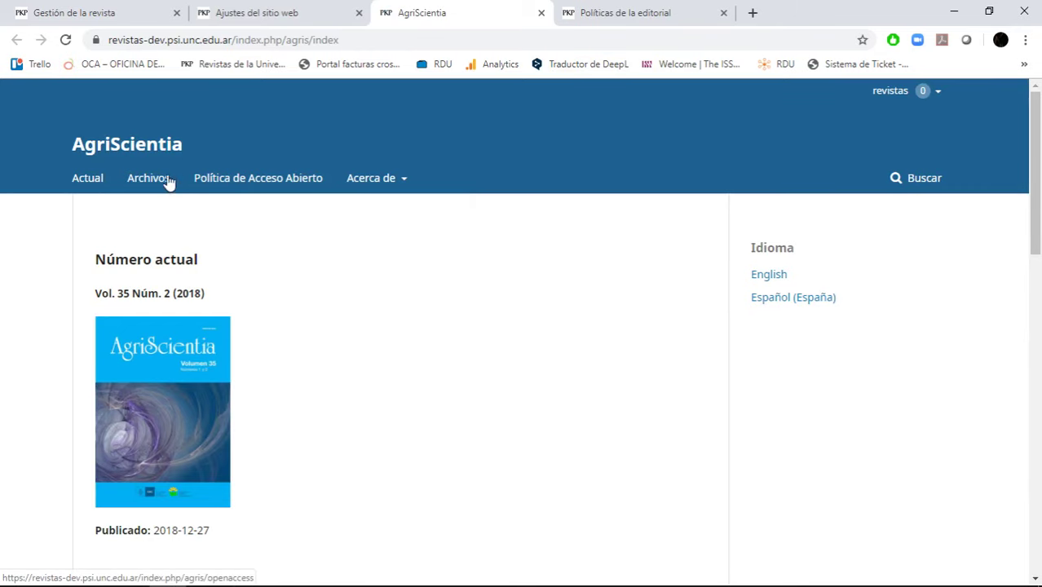
drag(324, 177, 189, 177)
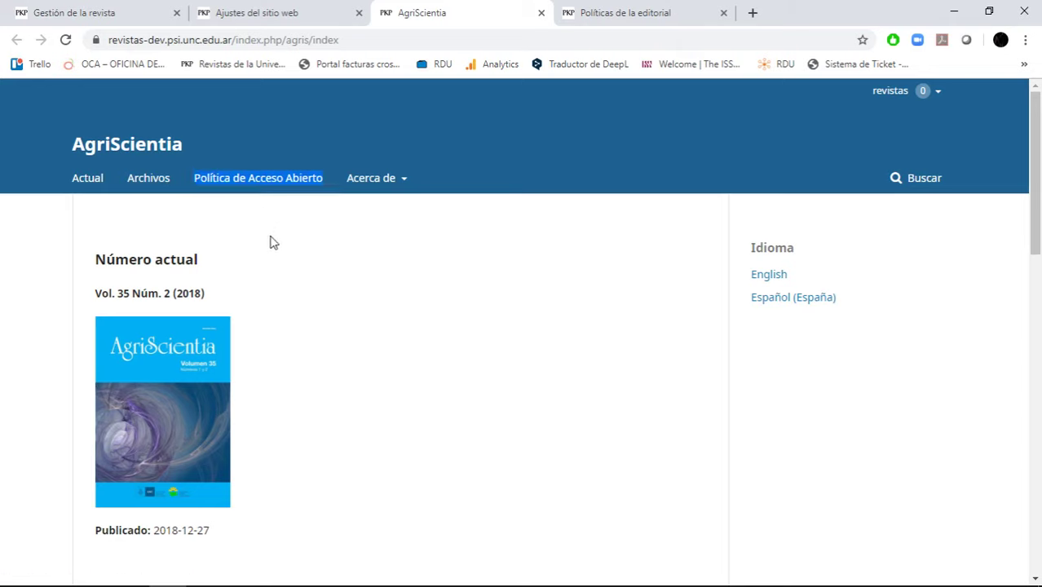
click(272, 242)
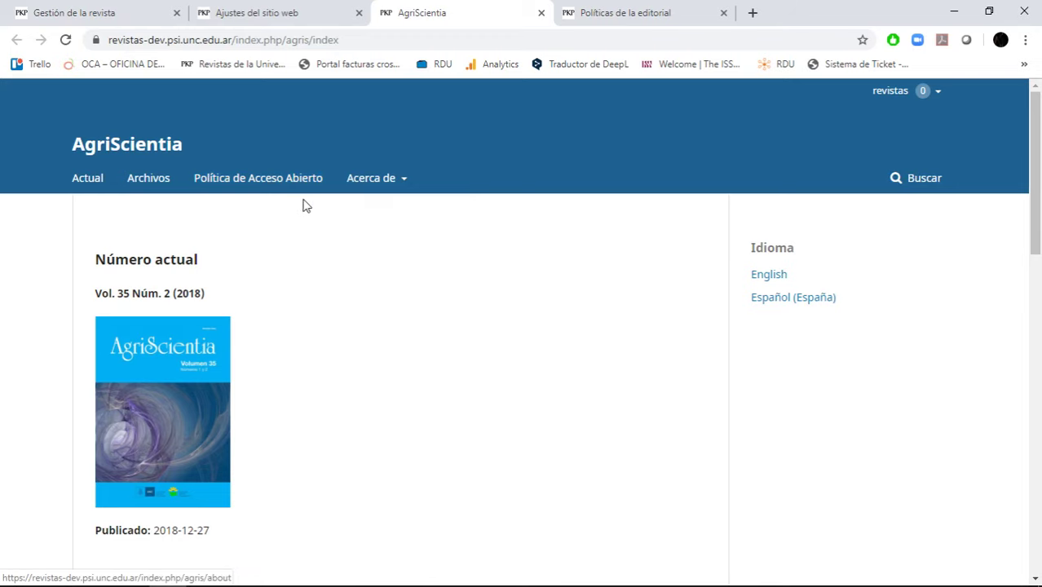
click(273, 12)
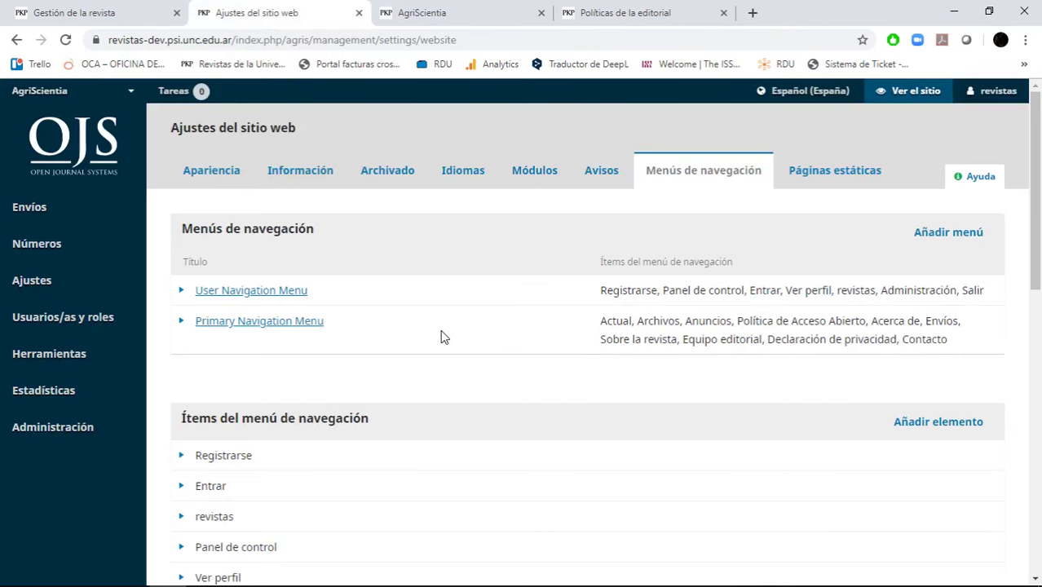
Compare the old AgriScientia home page with the new site's home page, closing the old home page and returning to the website settings
click(78, 10)
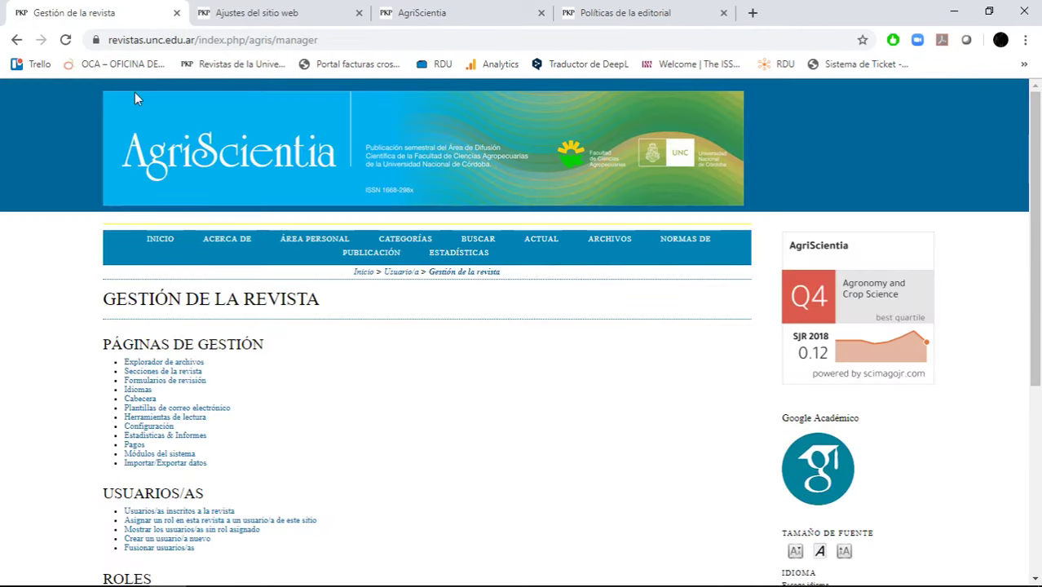
click(161, 240)
scroll(336, 333, down, 8)
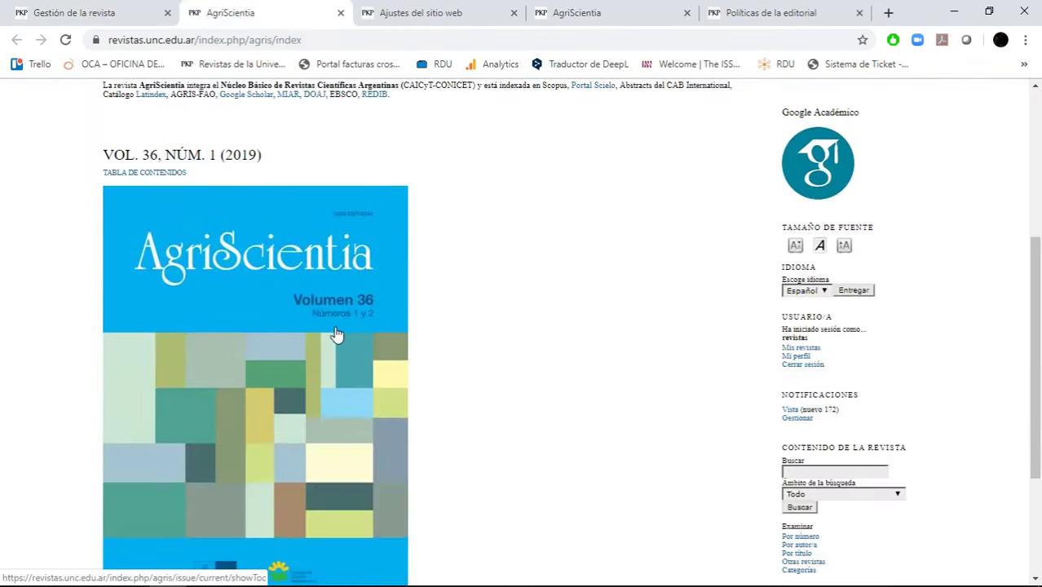
scroll(262, 414, up, 8)
click(339, 12)
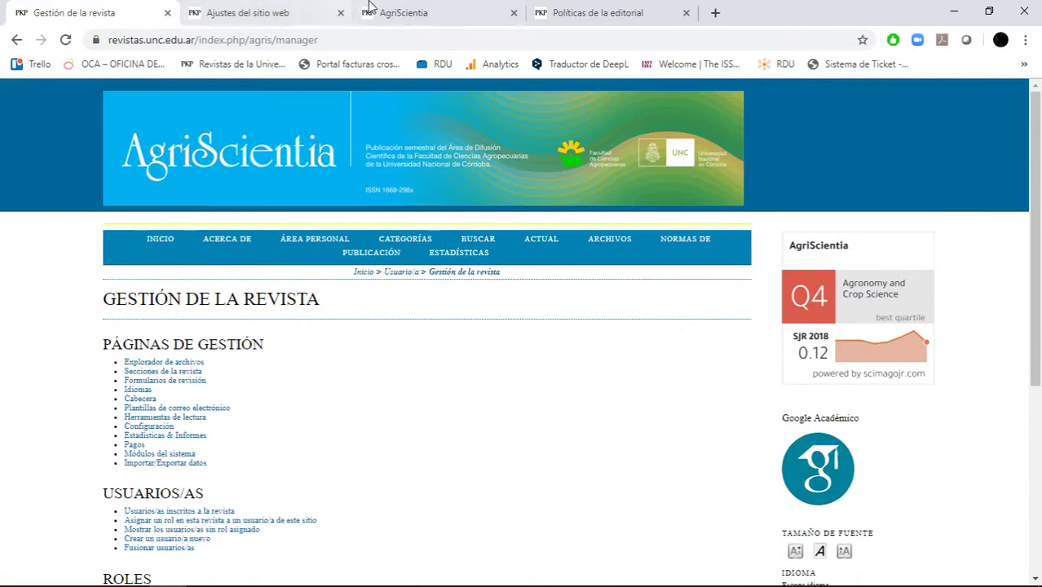
click(375, 10)
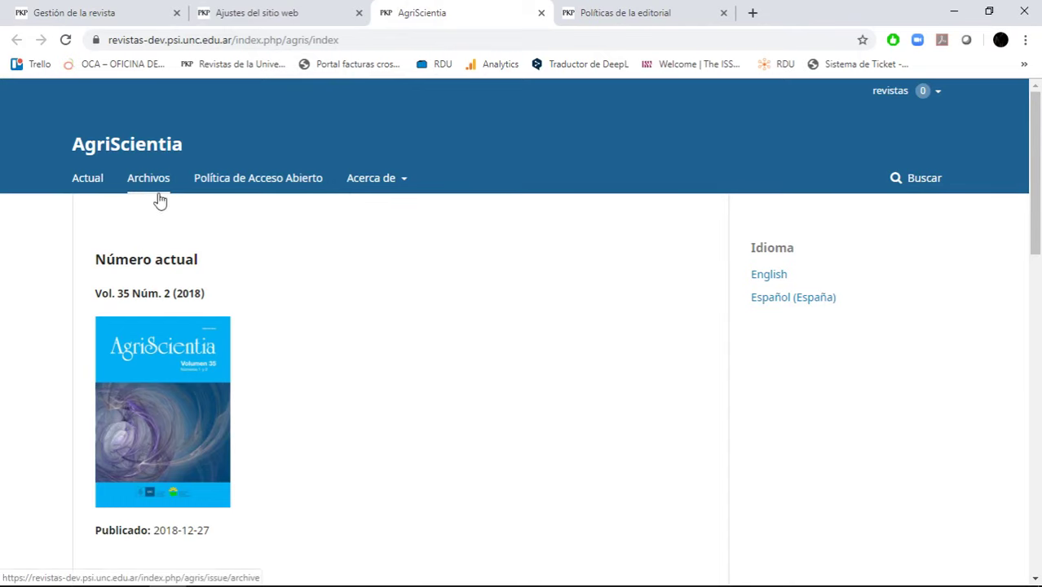
click(349, 8)
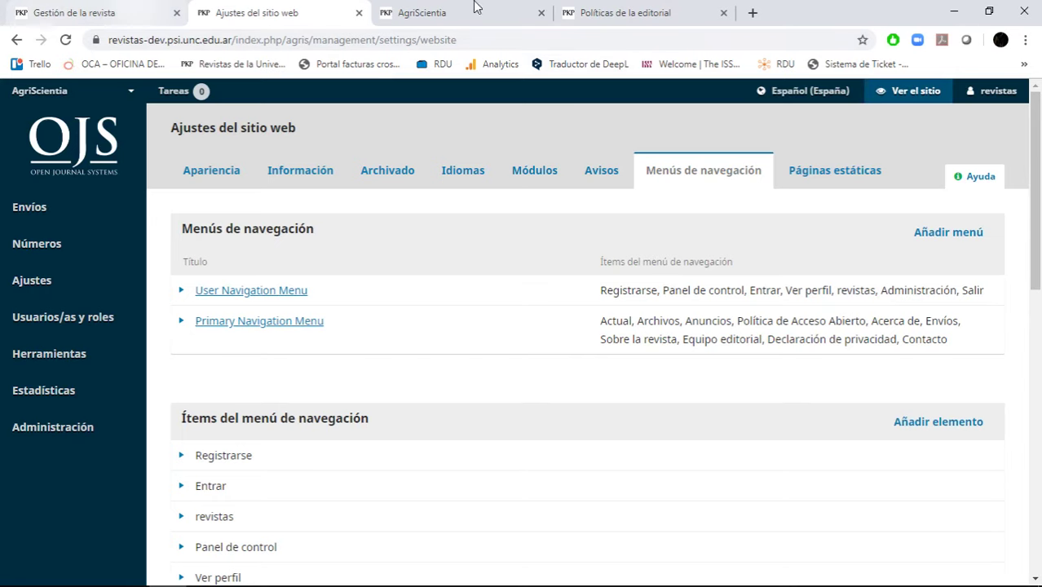
Bring the Políticas de la editorial page beside the old site's management page, review its beginning, and close it
drag(647, 7, 283, 8)
scroll(416, 397, up, 4)
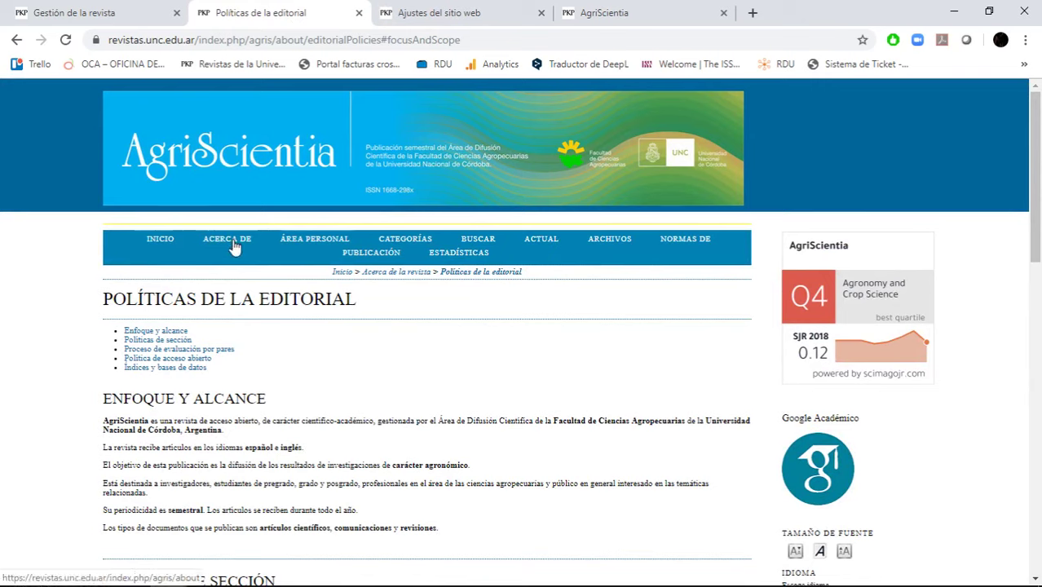
key(ctrl+w)
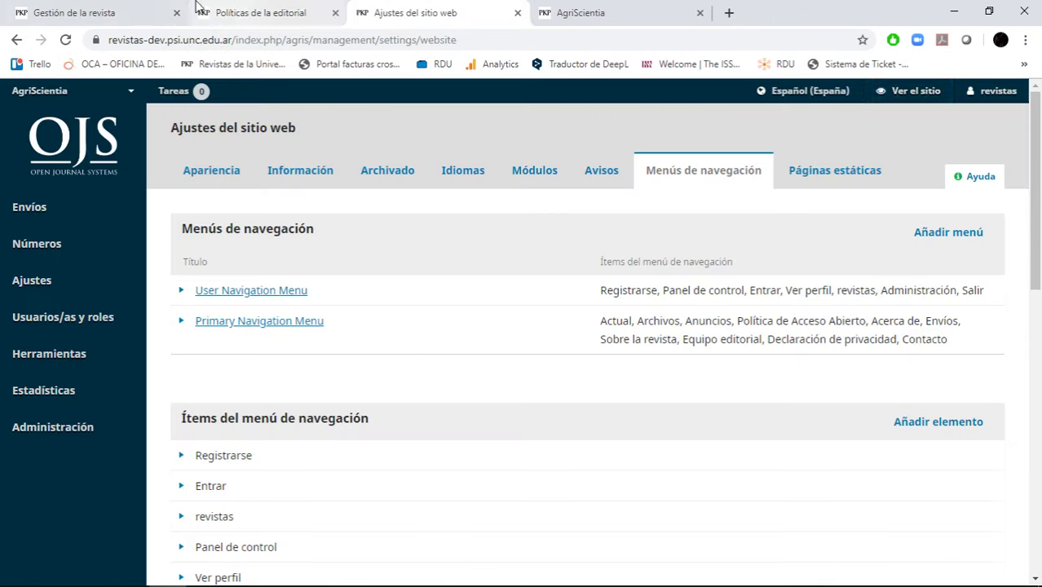
Open the five-step journal configuration page from the old site's Gestión de la revista and examine it
click(98, 11)
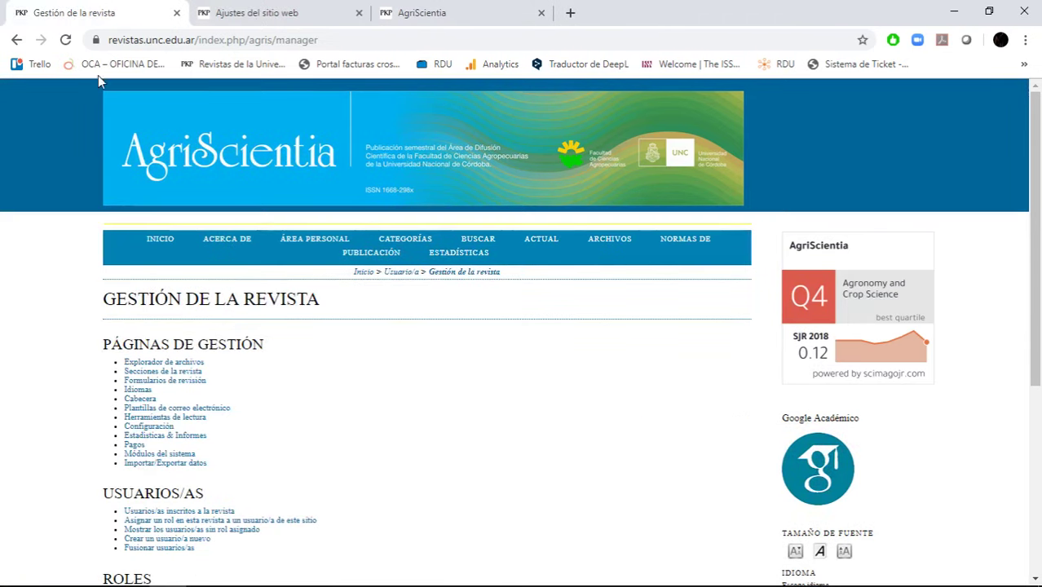
click(157, 427)
scroll(160, 430, down, 2)
click(229, 321)
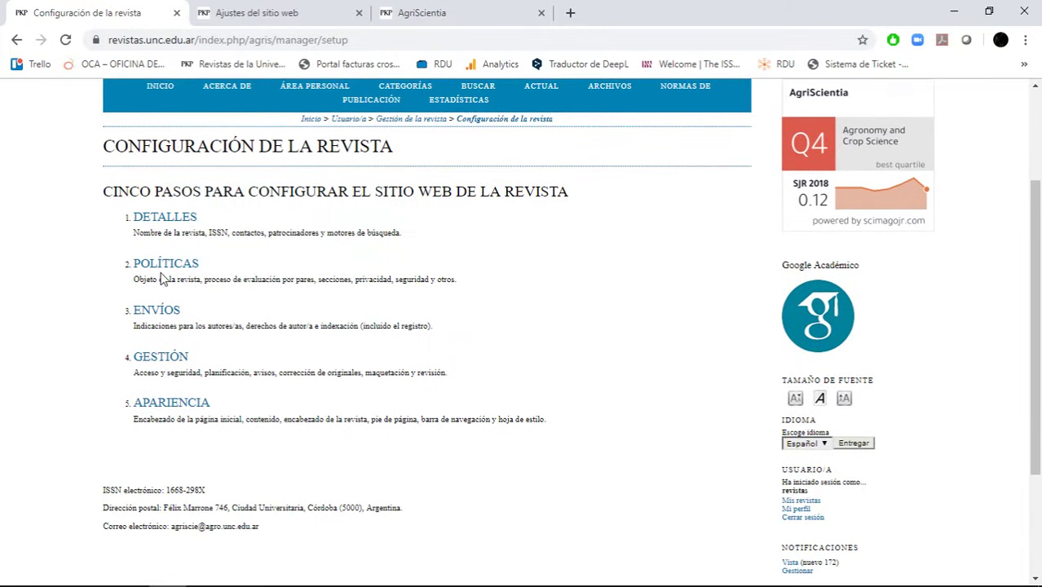
Open the Revisión section's edit form from the old journal's sections list and load the Acerca de page in a separate tab
click(416, 119)
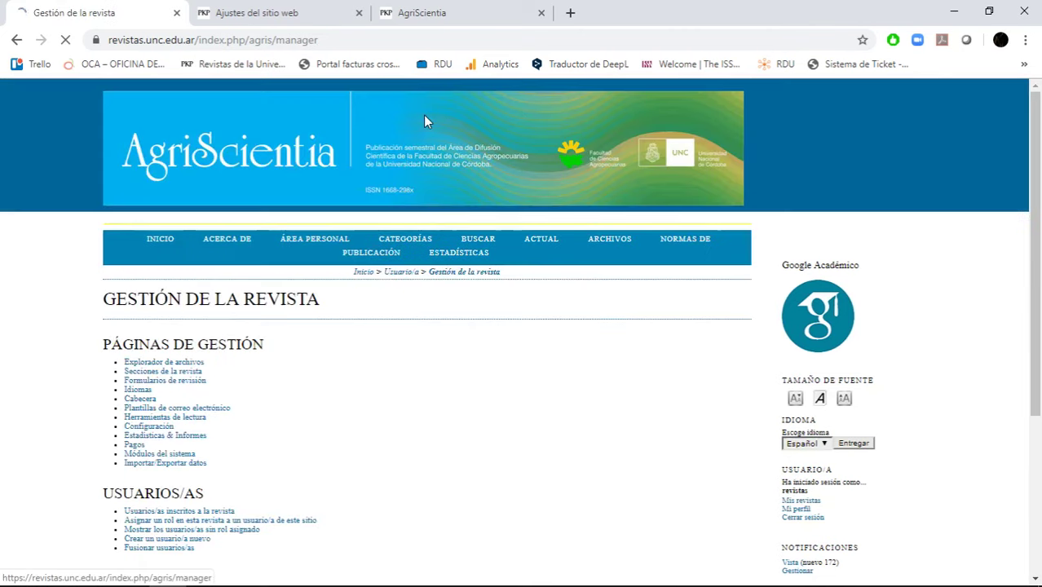
click(163, 371)
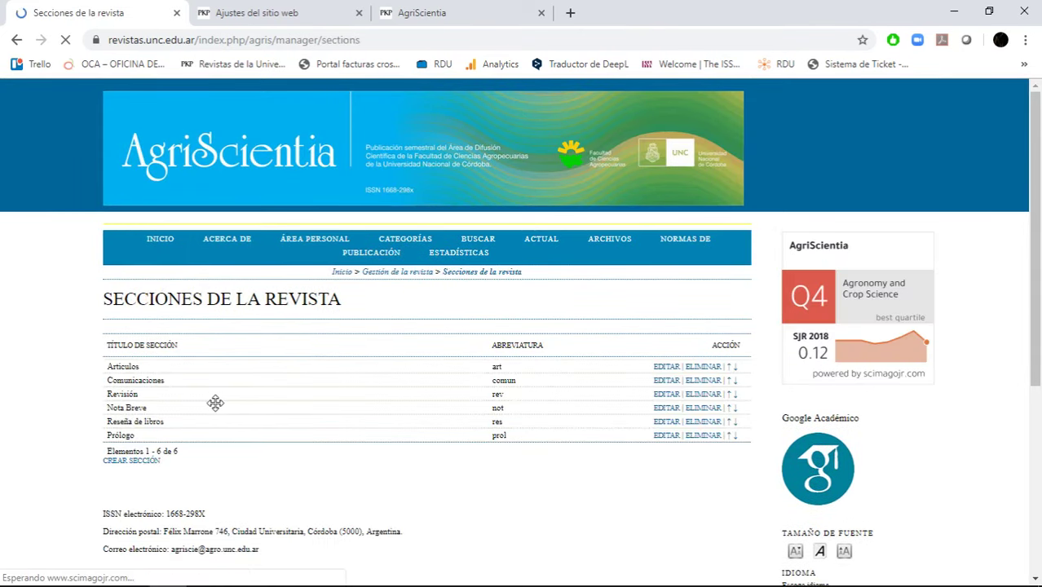
click(664, 394)
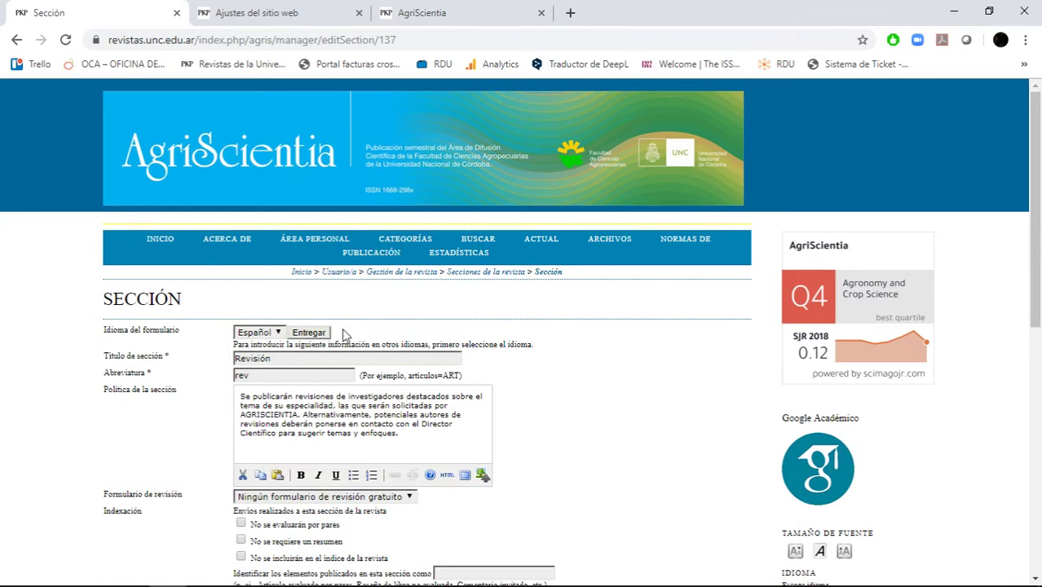
middle_click(251, 245)
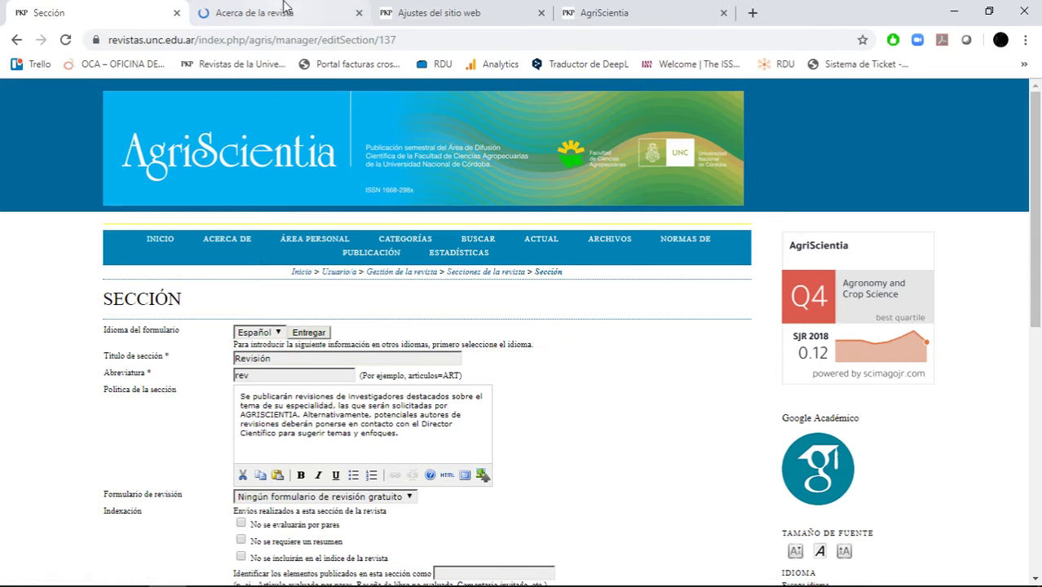
Compare the old journal's Acerca de page with the new site's home page menu and its navigation menu settings
key(ctrl+Tab)
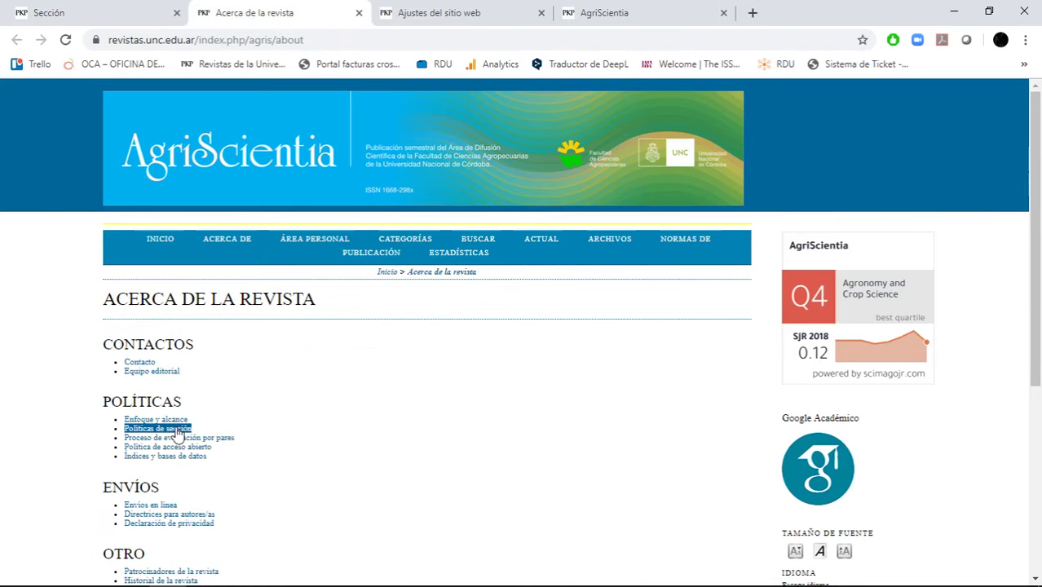
key(ctrl+Tab)
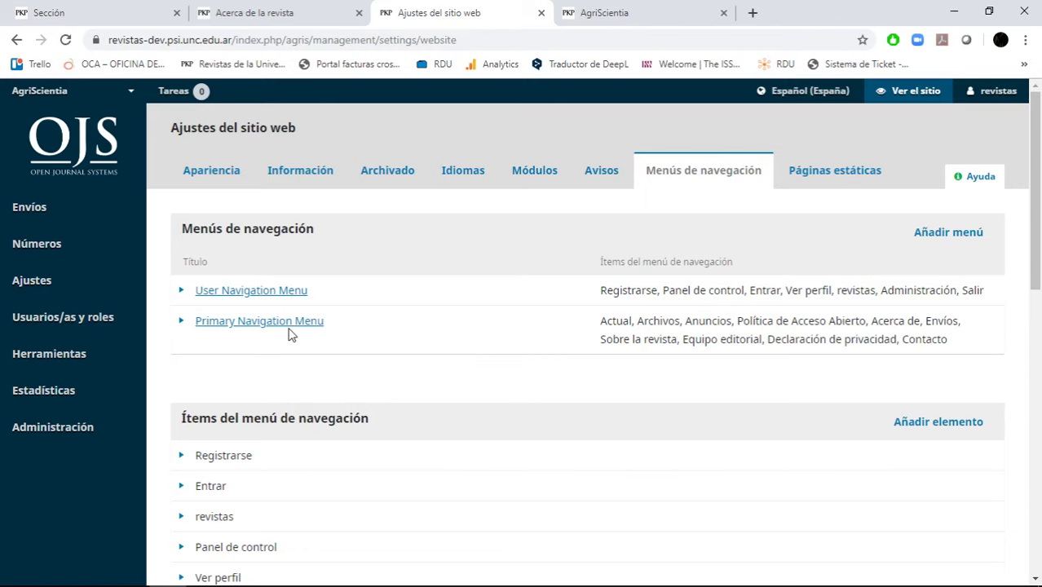
click(640, 7)
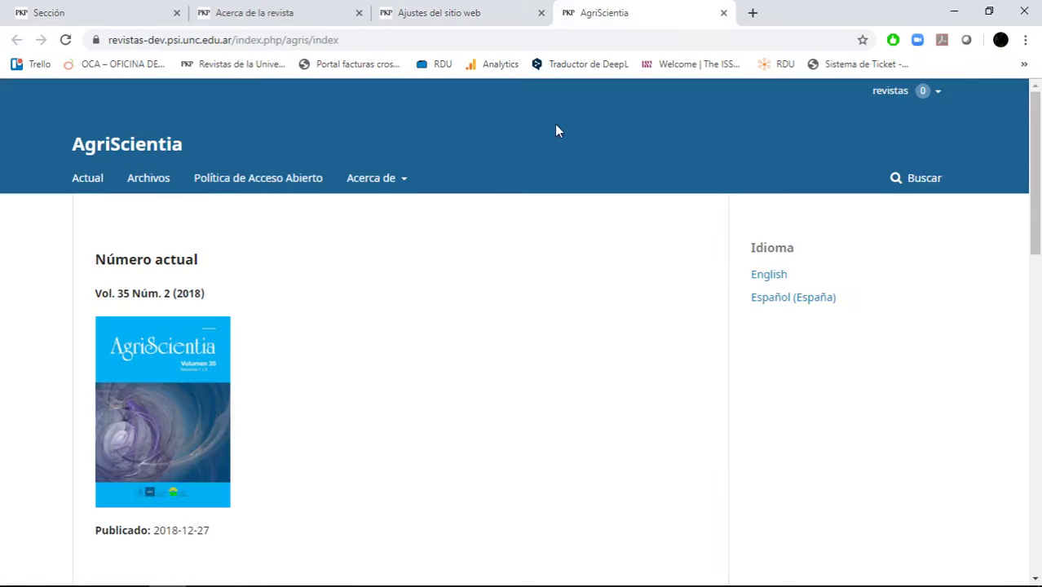
mouse_move(368, 190)
click(491, 8)
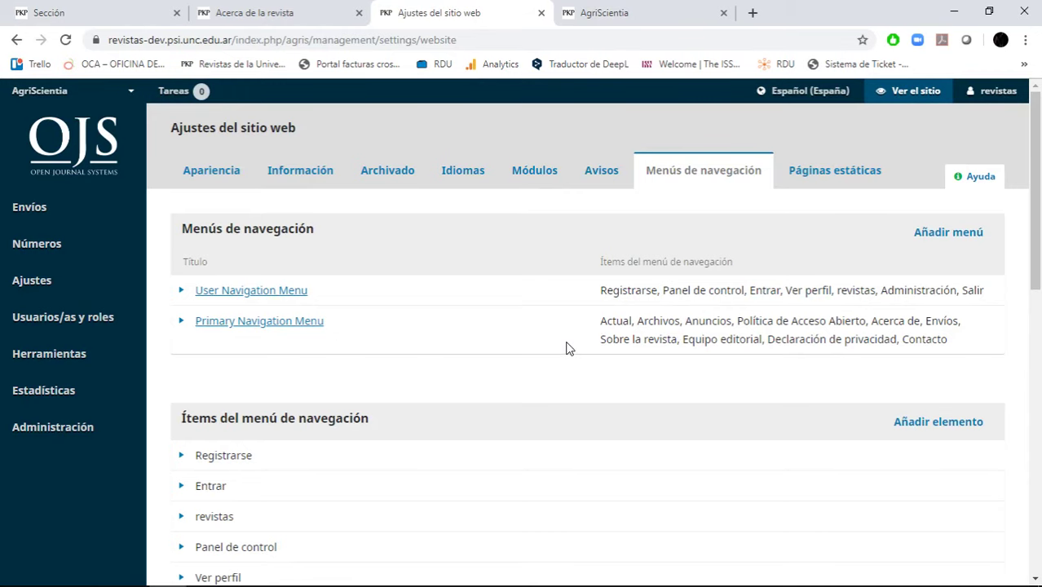
Start a new navigation menu item and set its type to Página personalizada
scroll(568, 348, down, 2)
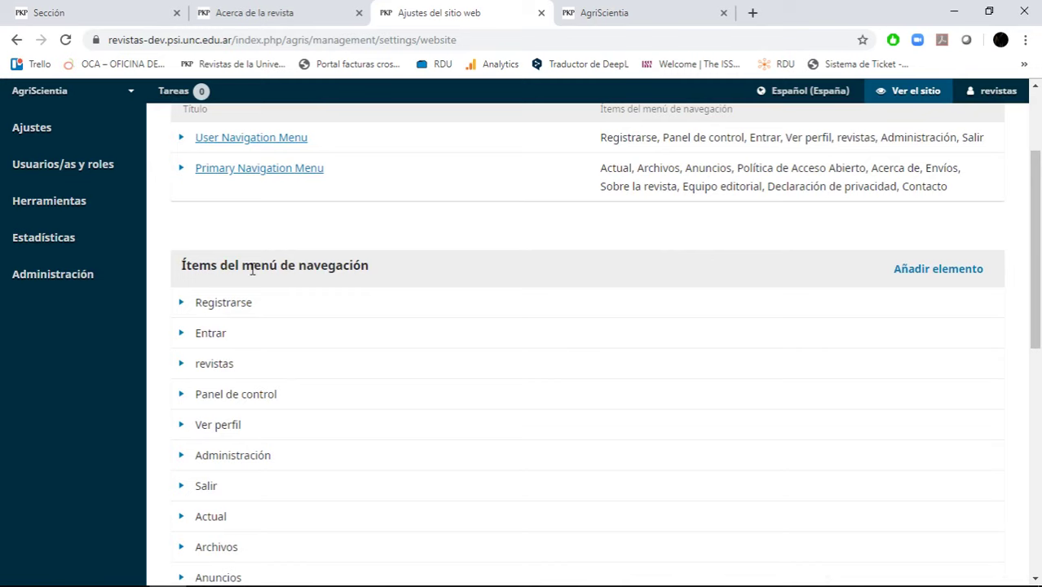
drag(182, 265, 367, 270)
click(367, 270)
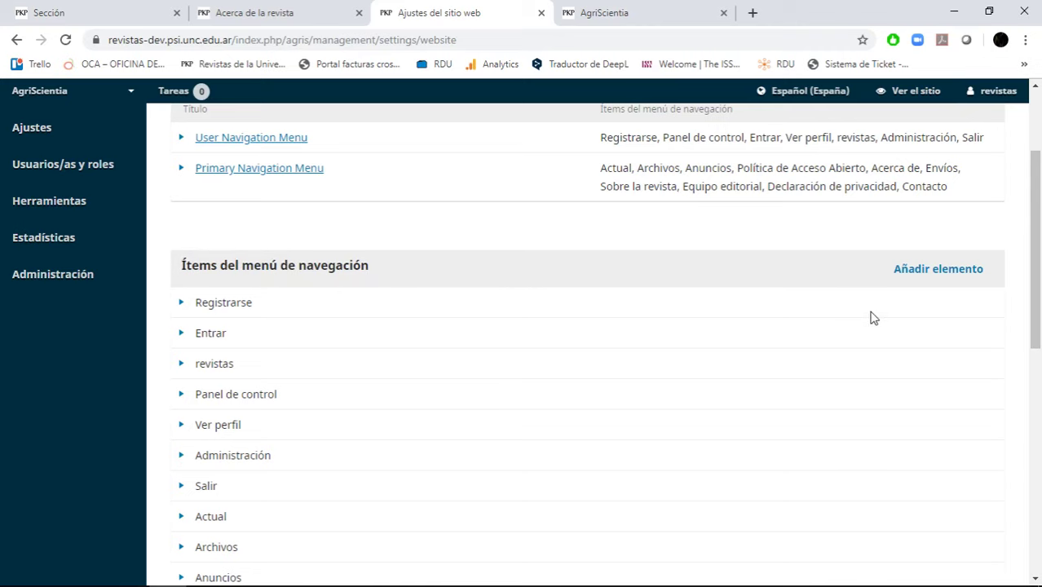
click(921, 276)
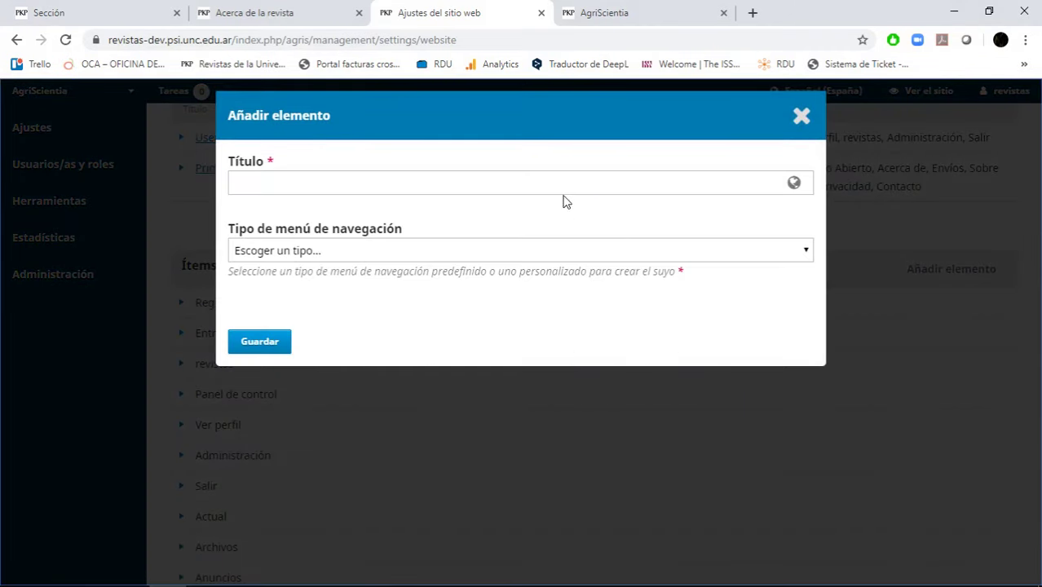
click(562, 187)
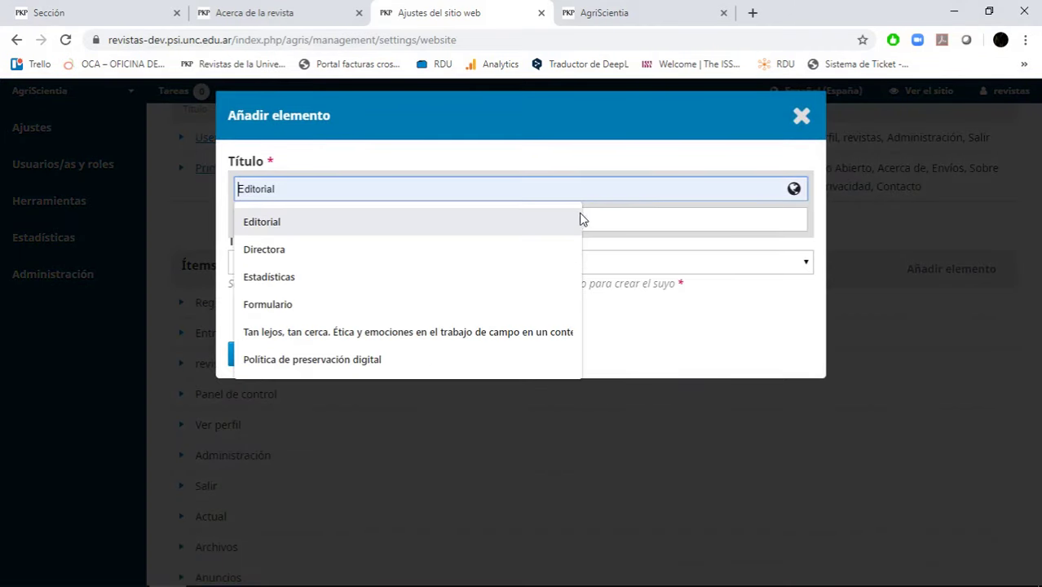
click(679, 172)
click(518, 277)
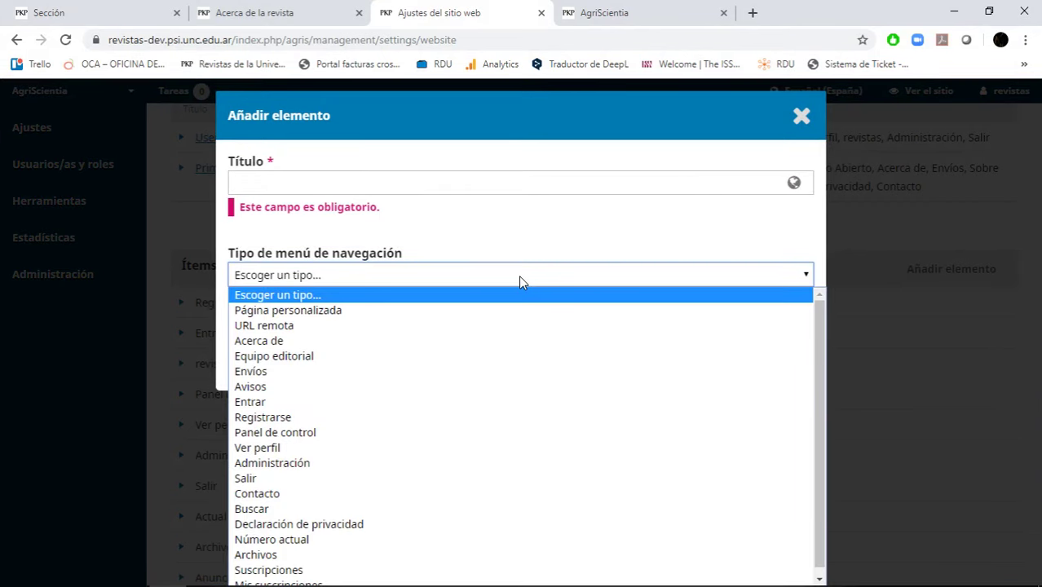
click(509, 310)
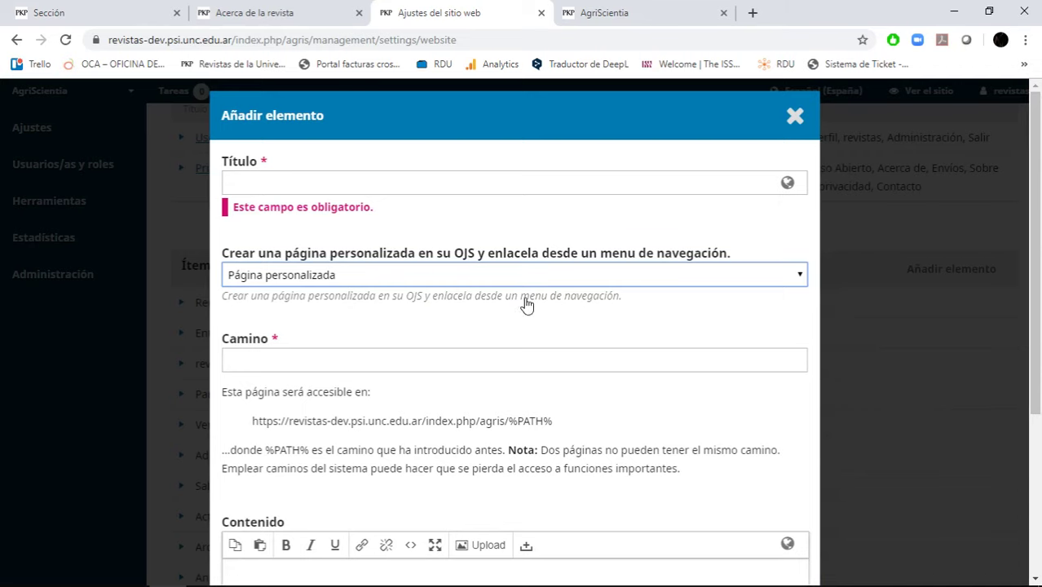
Title the new menu item "Política de preservación digital" and set its path to openaccess
click(501, 182)
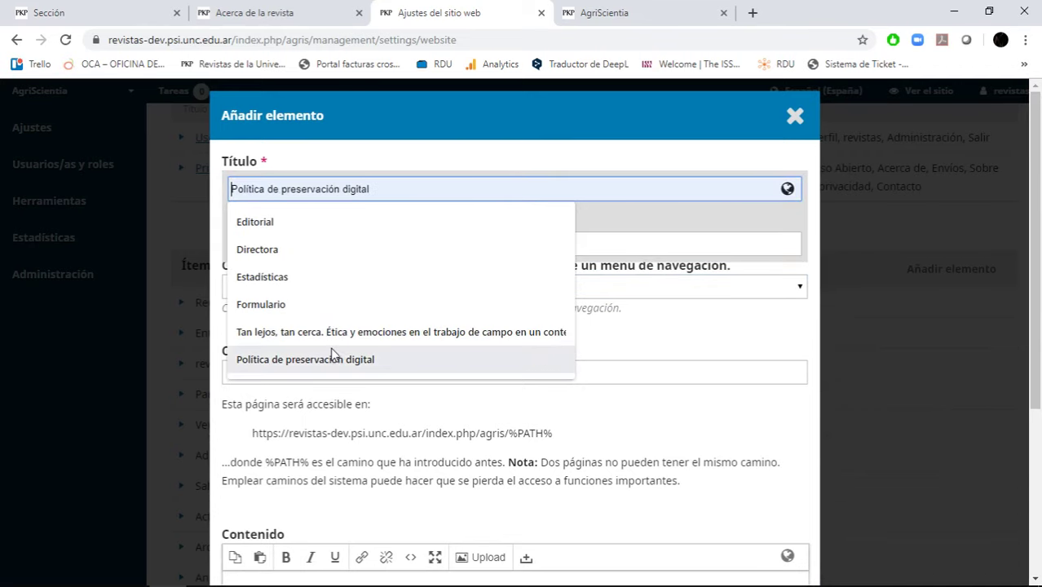
click(334, 359)
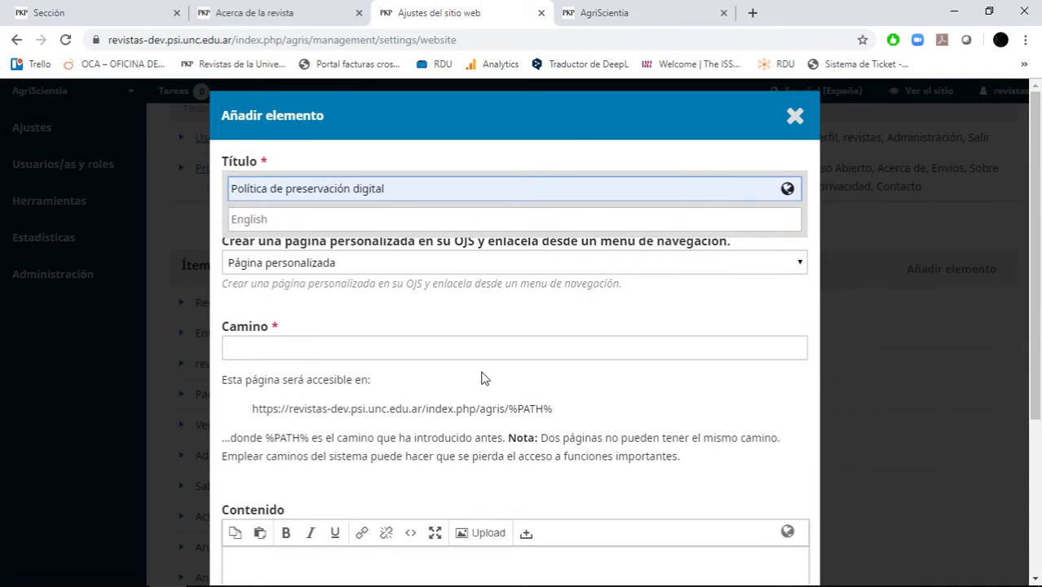
scroll(481, 378, down, 1)
click(308, 266)
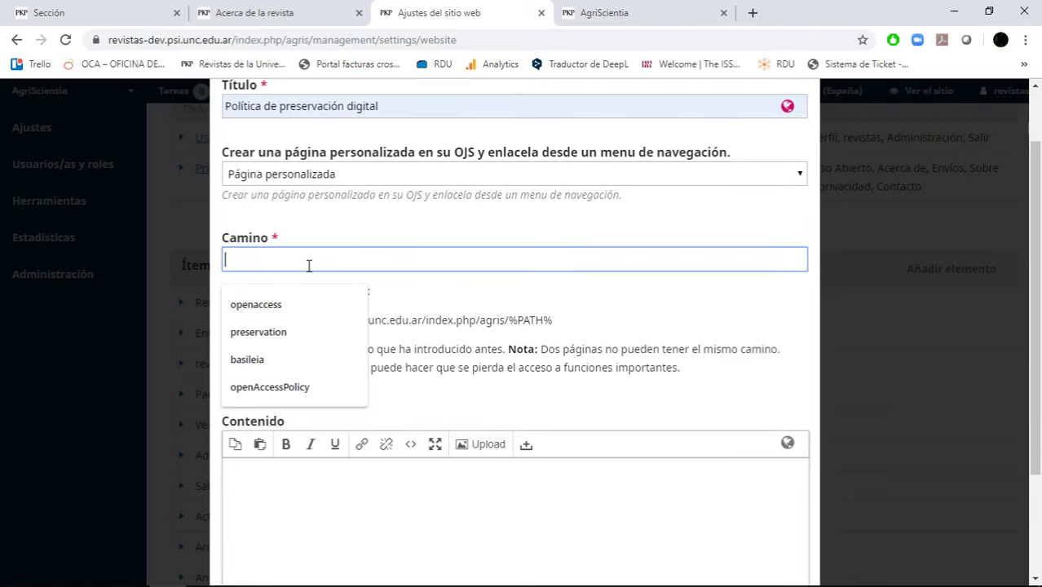
click(410, 236)
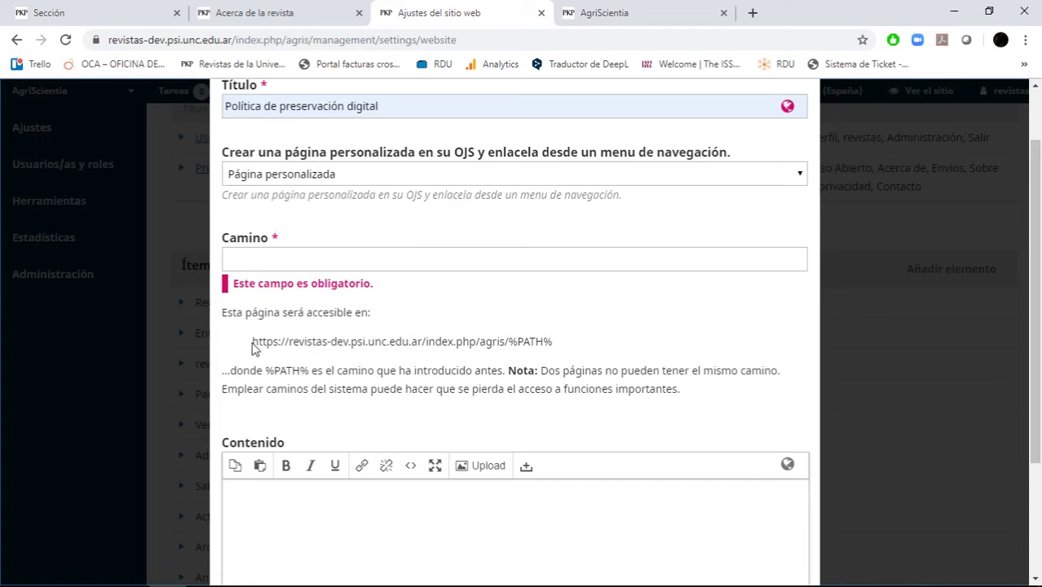
drag(253, 345, 509, 342)
click(556, 352)
click(365, 260)
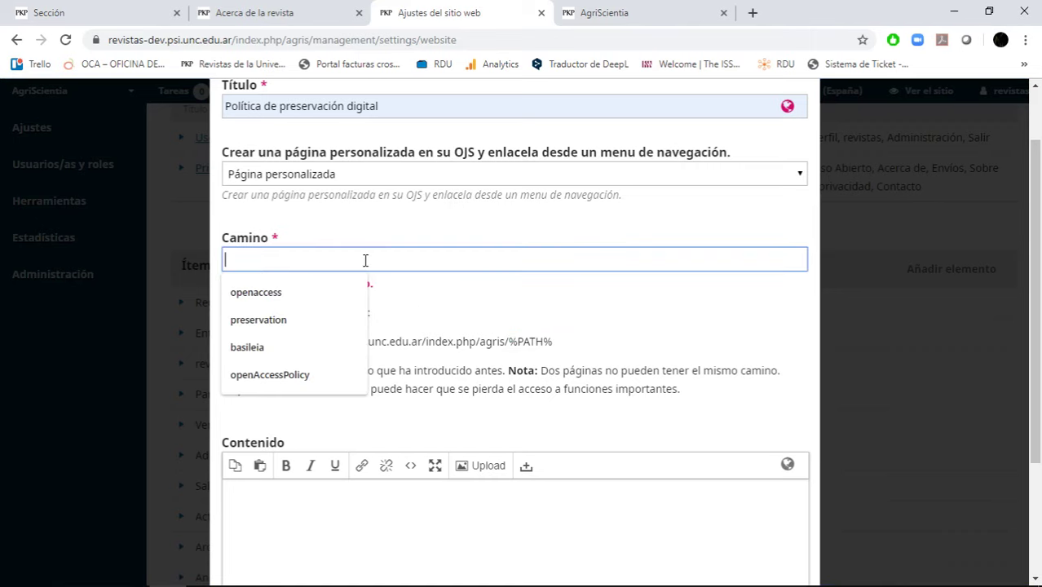
click(317, 298)
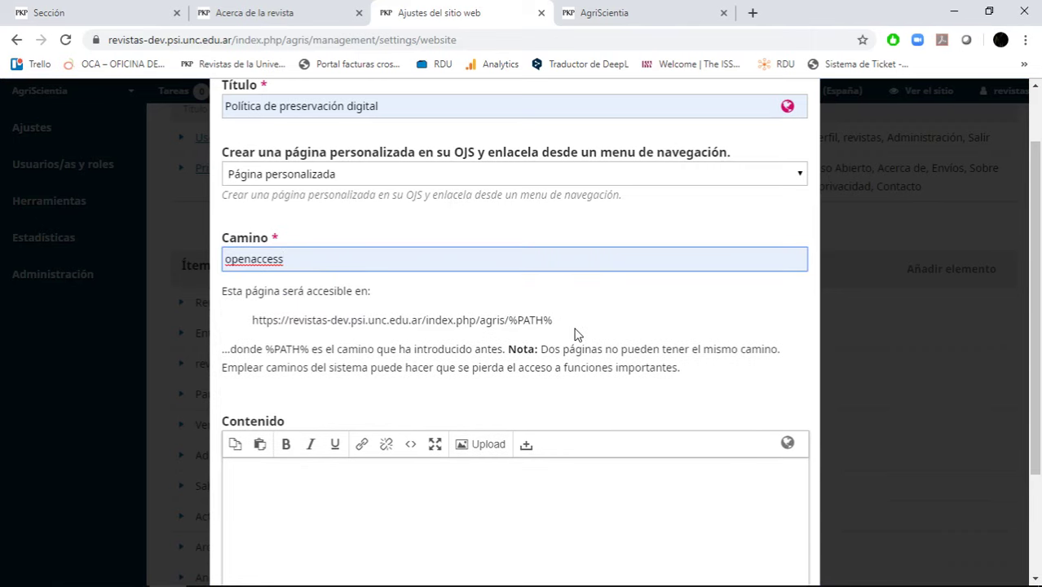
Examine the custom page's Spanish and English content editors
scroll(489, 342, down, 2)
click(400, 352)
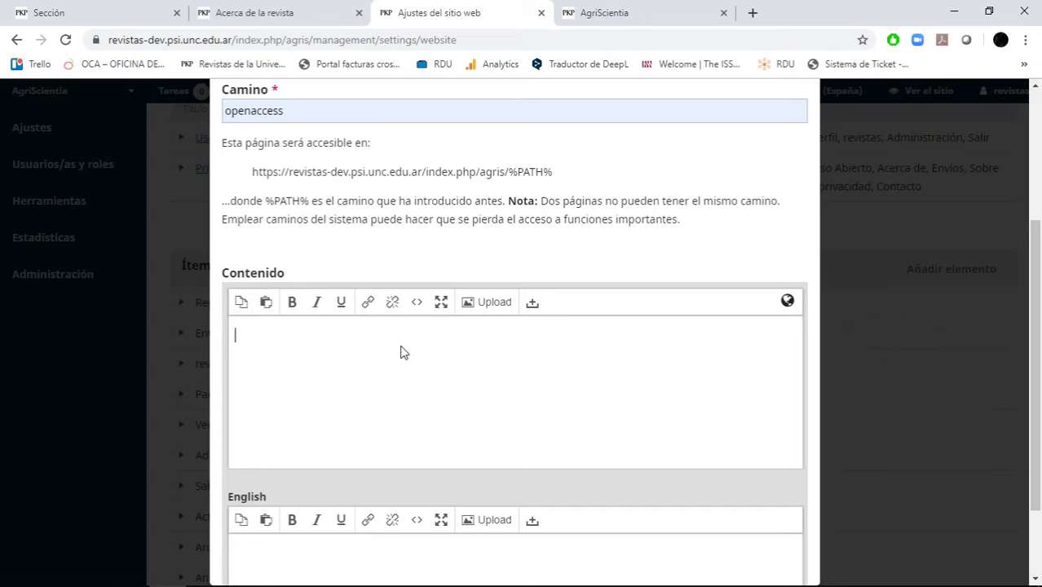
click(558, 237)
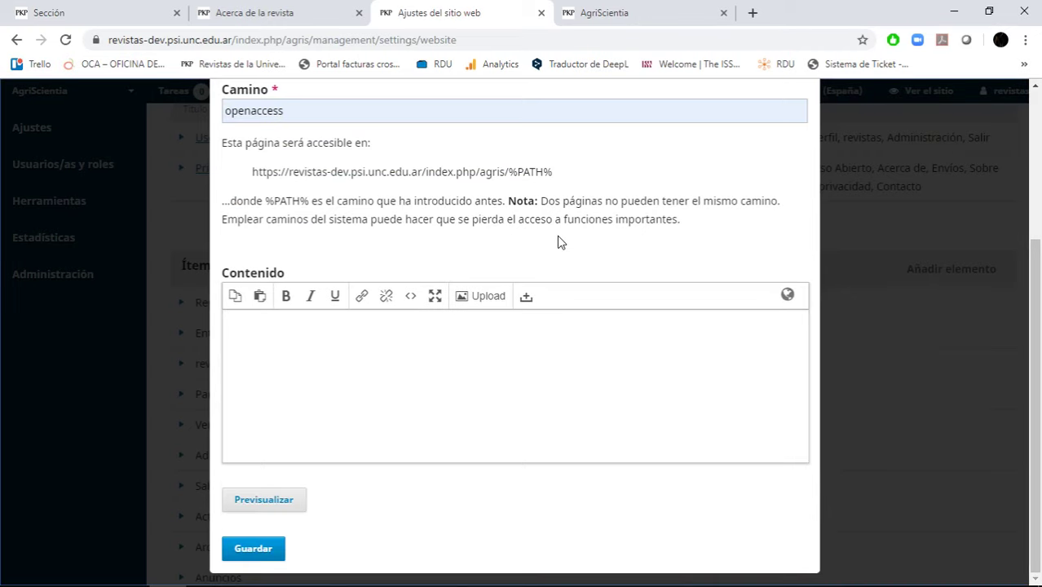
click(449, 353)
scroll(467, 364, down, 1)
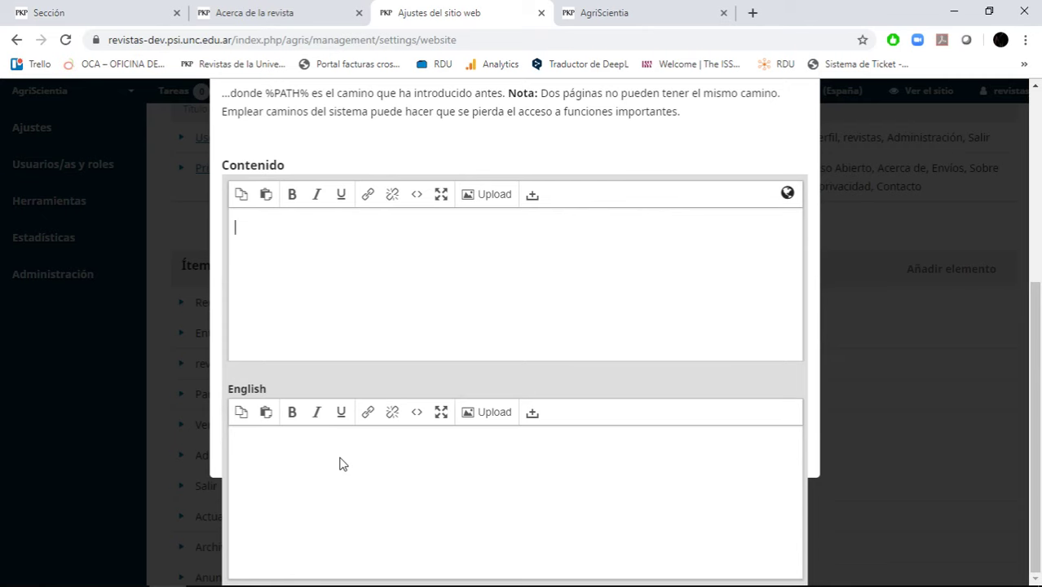
Load the English version of the old journal's Revisión section form and select its section policy text
click(97, 10)
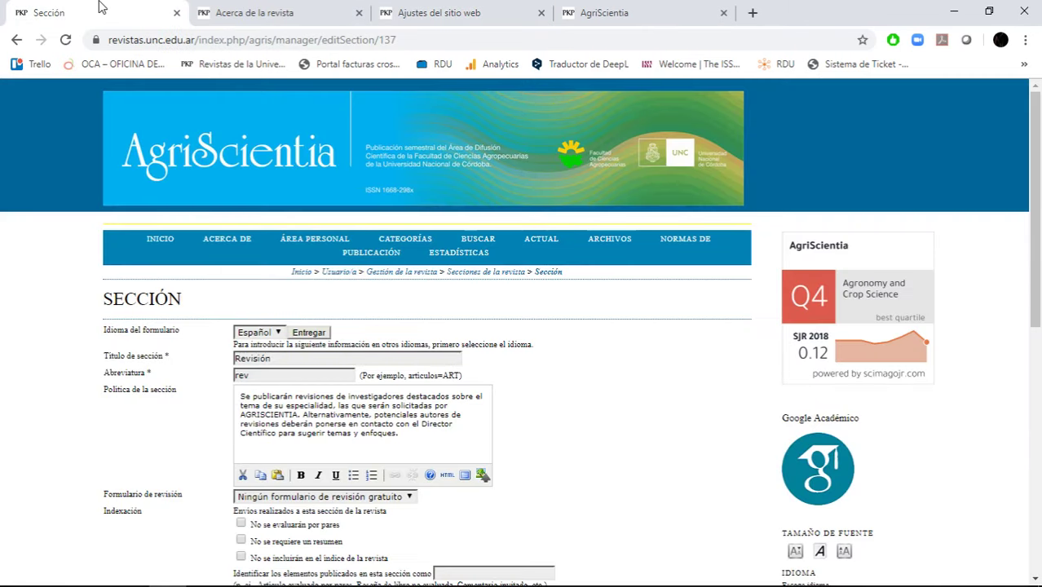
click(266, 334)
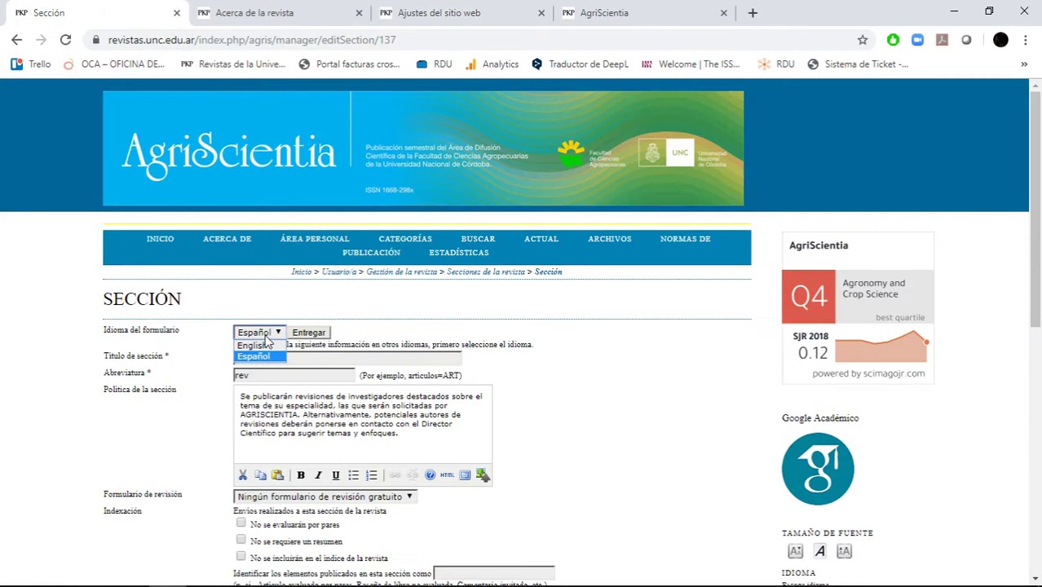
click(268, 346)
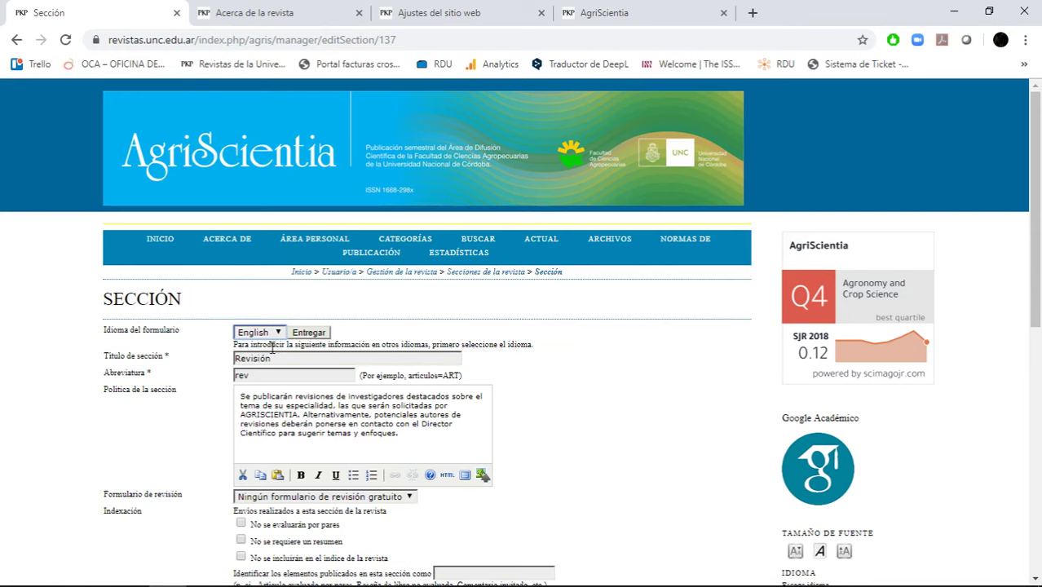
click(309, 332)
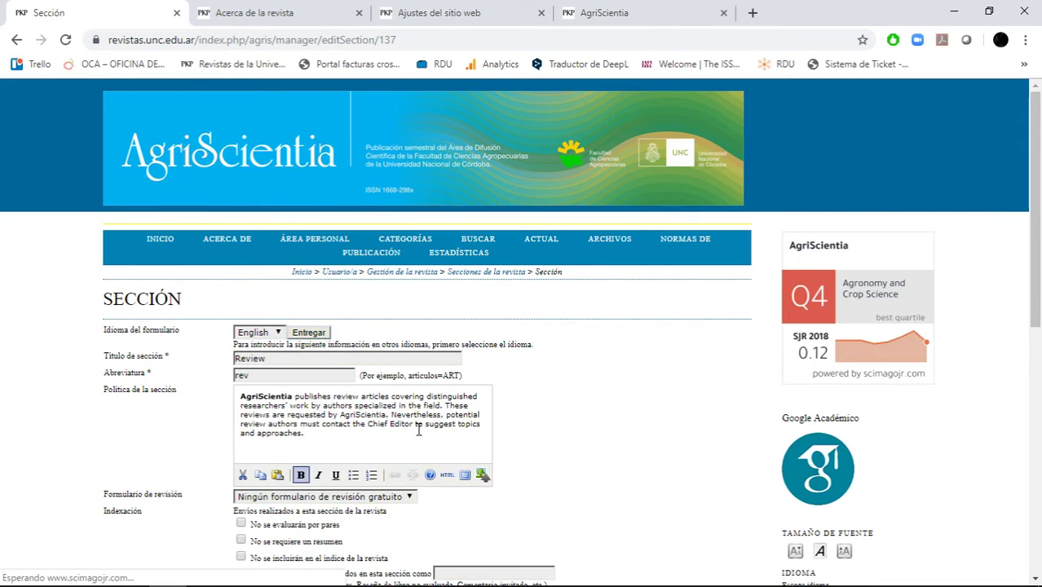
key(ctrl+a)
click(569, 391)
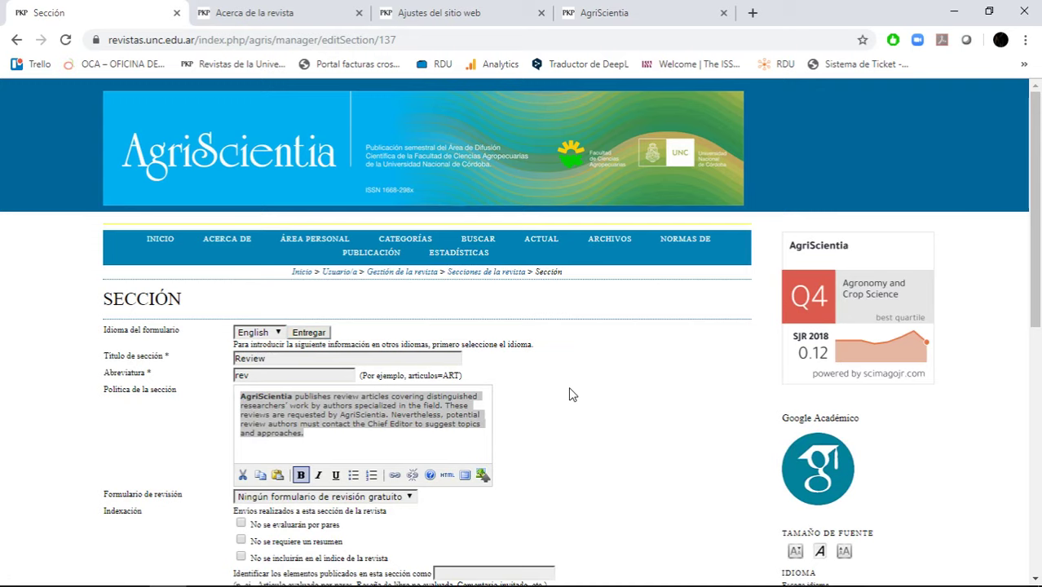
Open the DeepL translator in a new browser tab placed right after the website settings
click(331, 9)
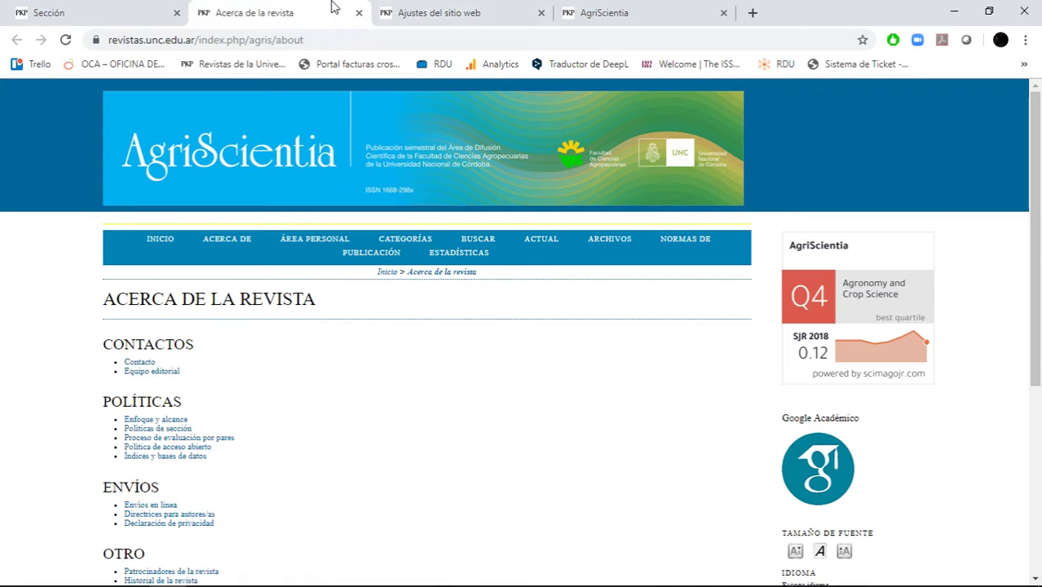
click(393, 8)
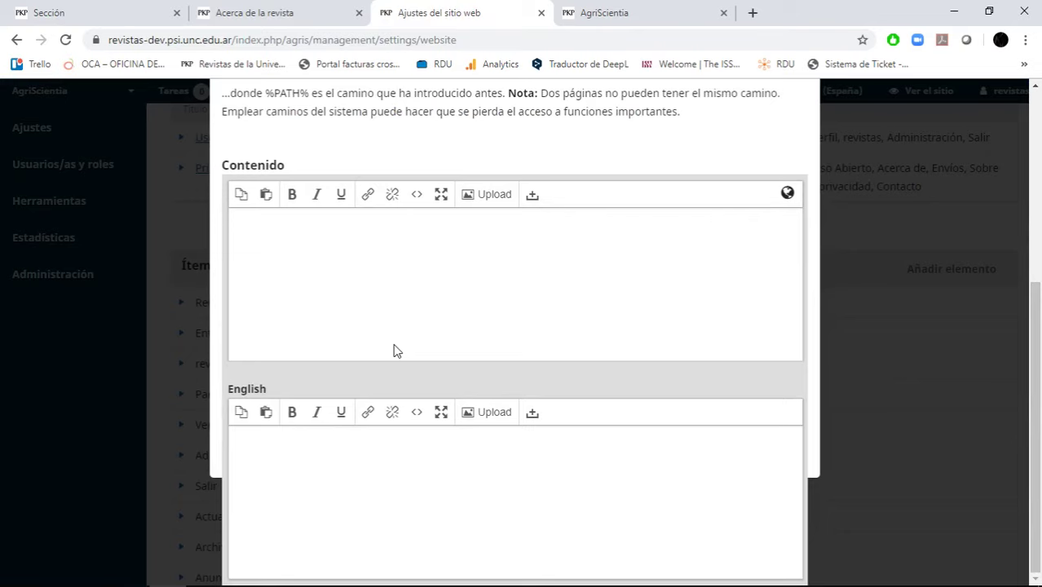
click(753, 13)
drag(752, 20, 669, 24)
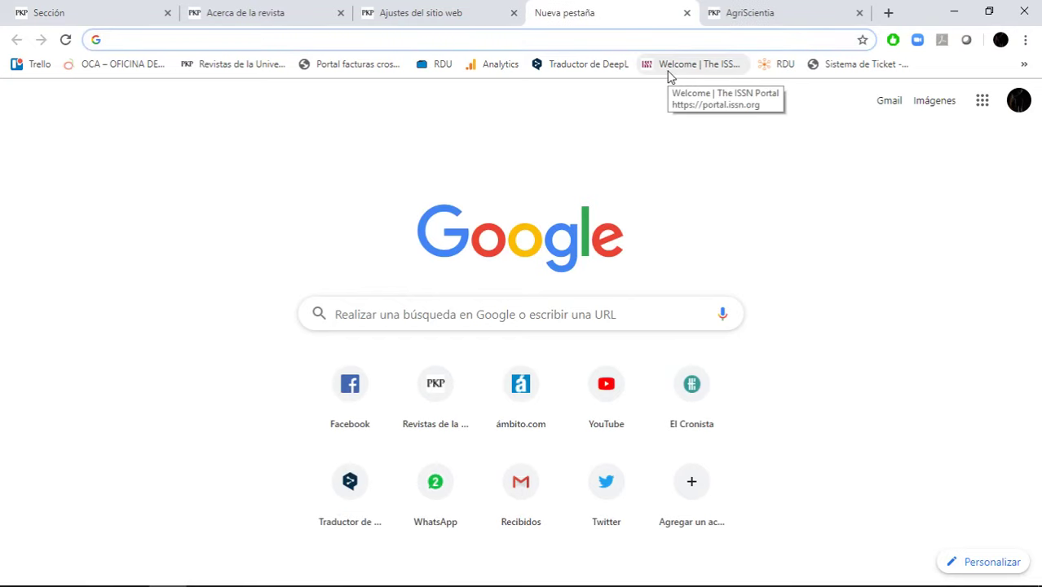
text(e)
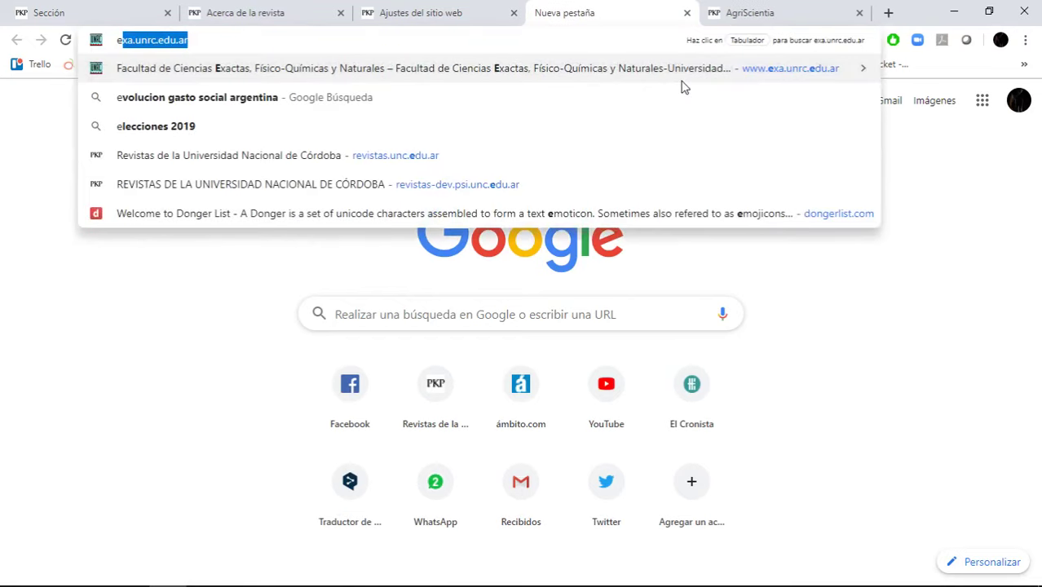
click(885, 285)
click(590, 64)
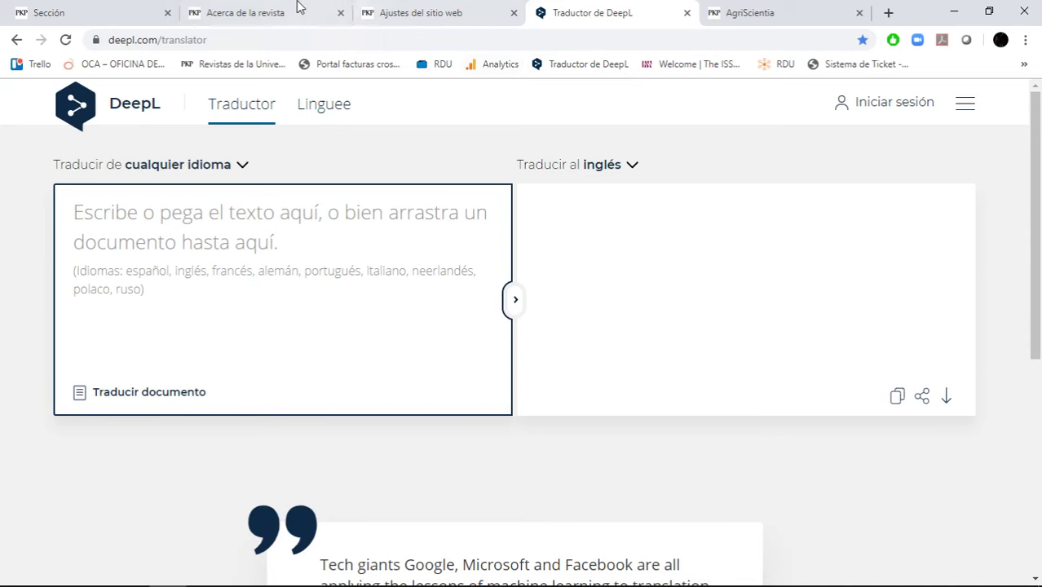
Recheck the section form, translator and new menu item, and open the Política de acceso abierto text from the old Acerca de page
click(136, 10)
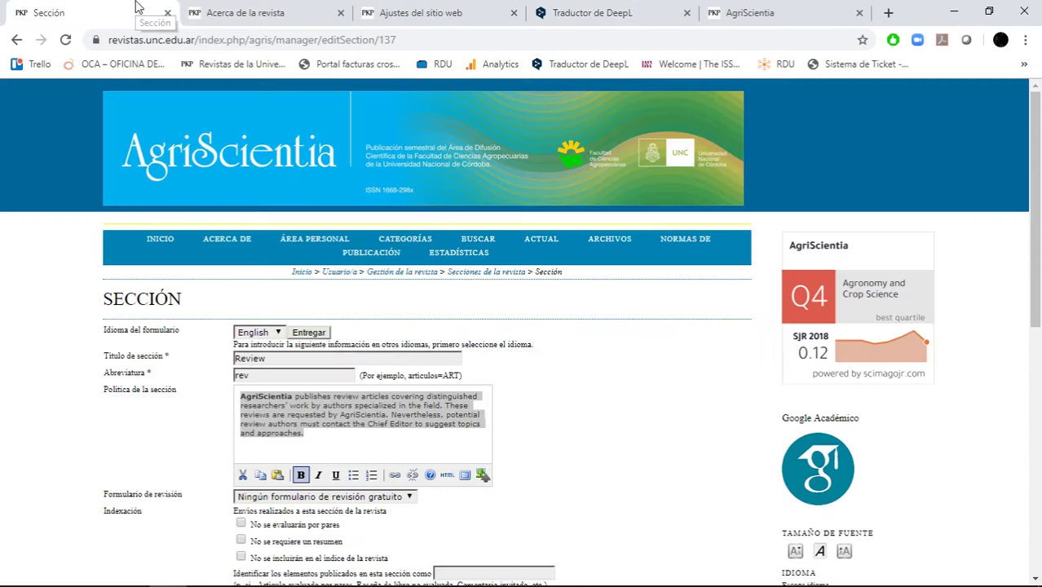
click(344, 7)
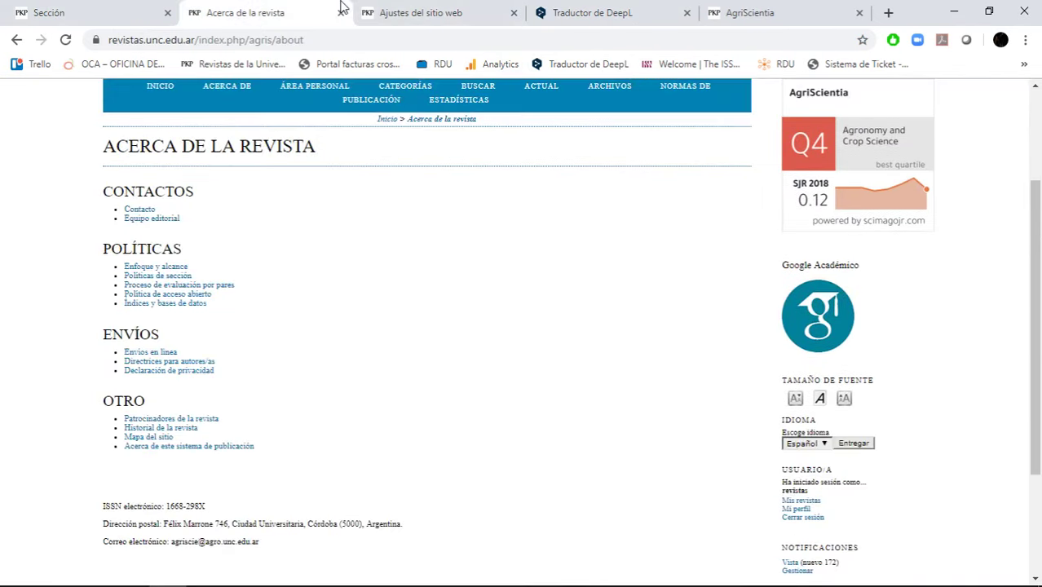
click(605, 8)
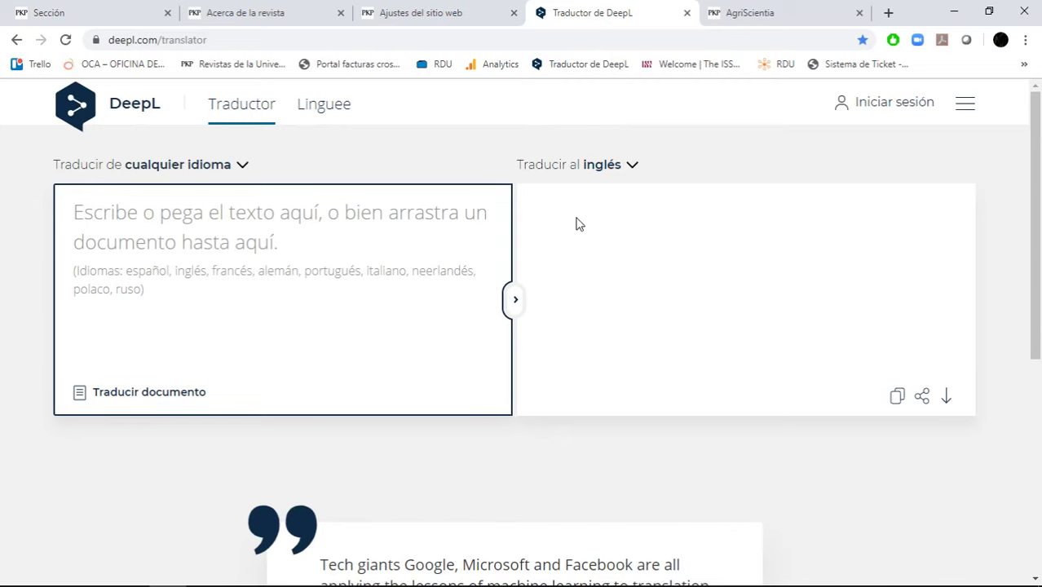
click(520, 11)
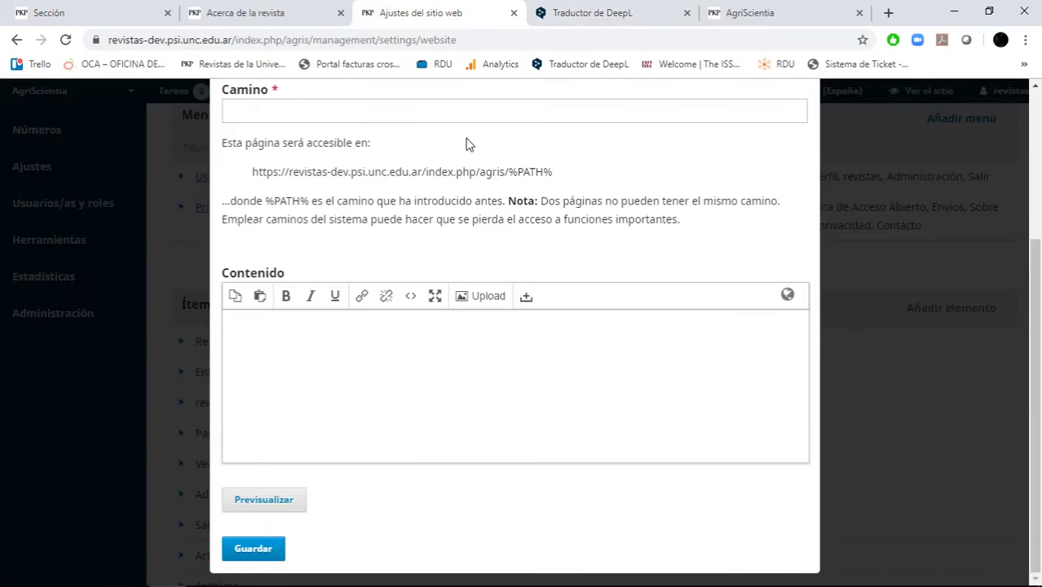
click(322, 9)
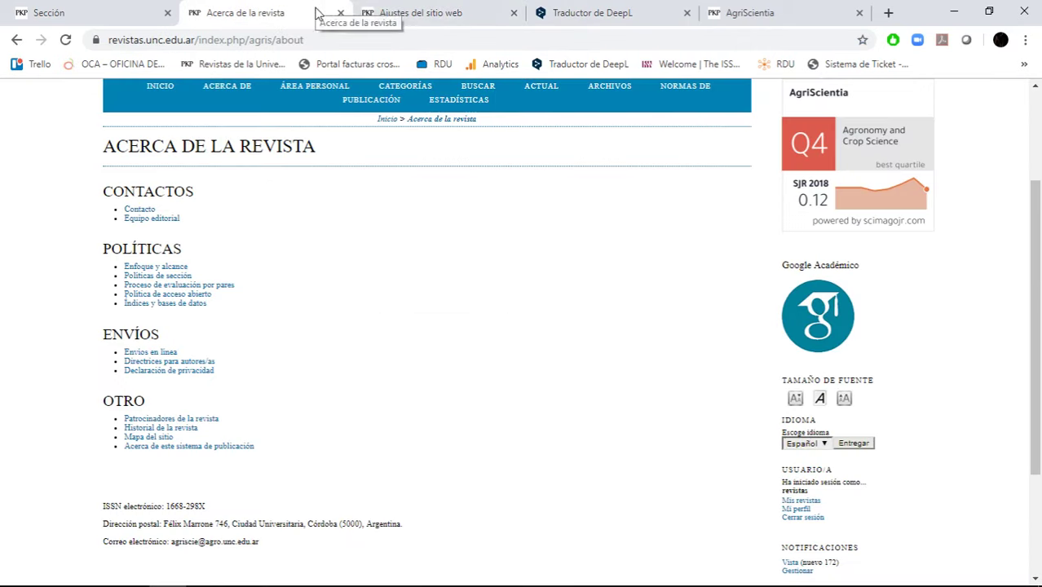
click(200, 294)
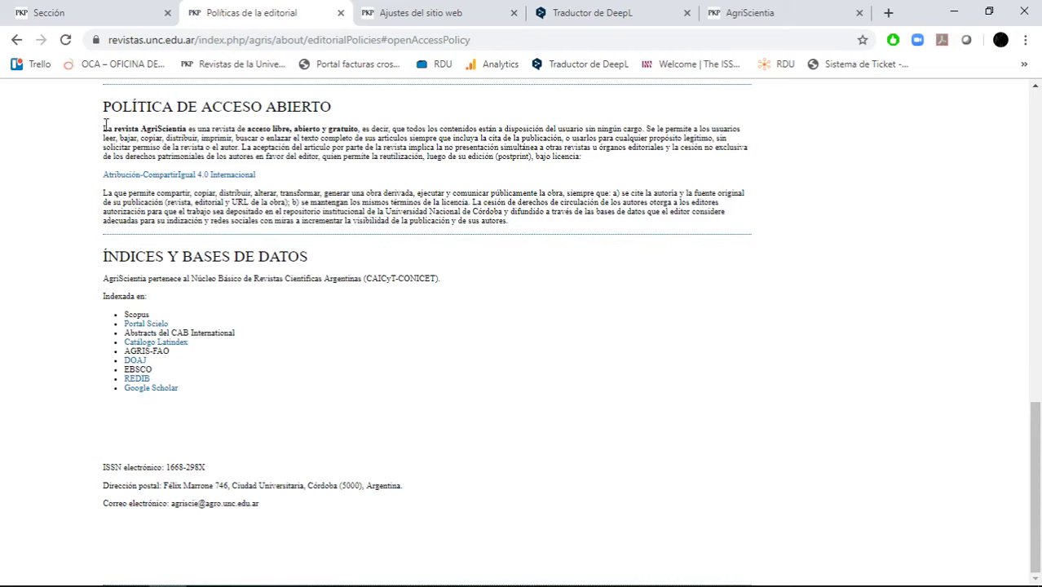
Translate the opening of the old site's open access policy into English with DeepL, replacing both uses of "magazine" with "journal"
drag(105, 123, 265, 216)
click(336, 290)
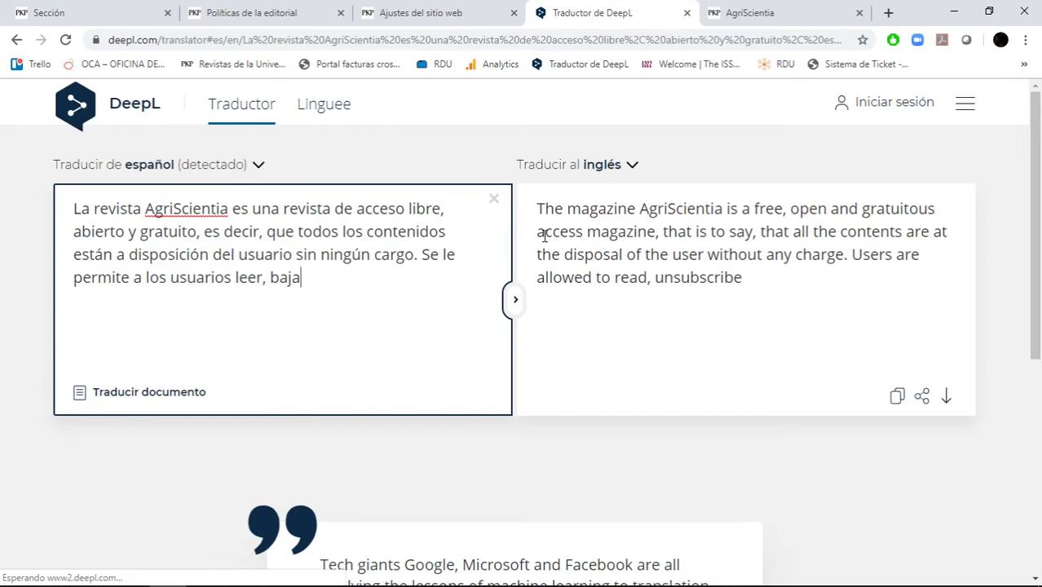
click(609, 211)
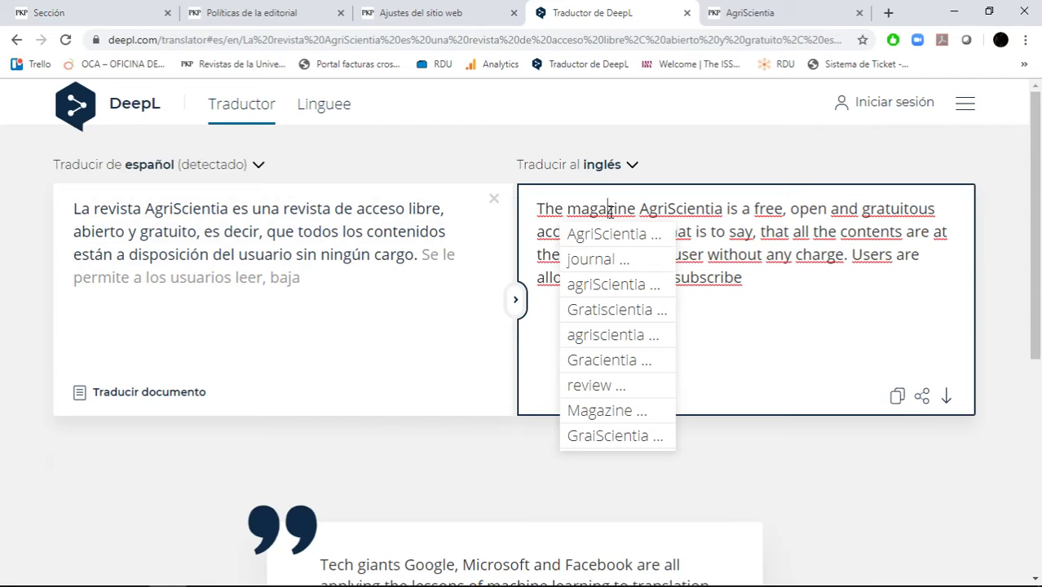
click(618, 263)
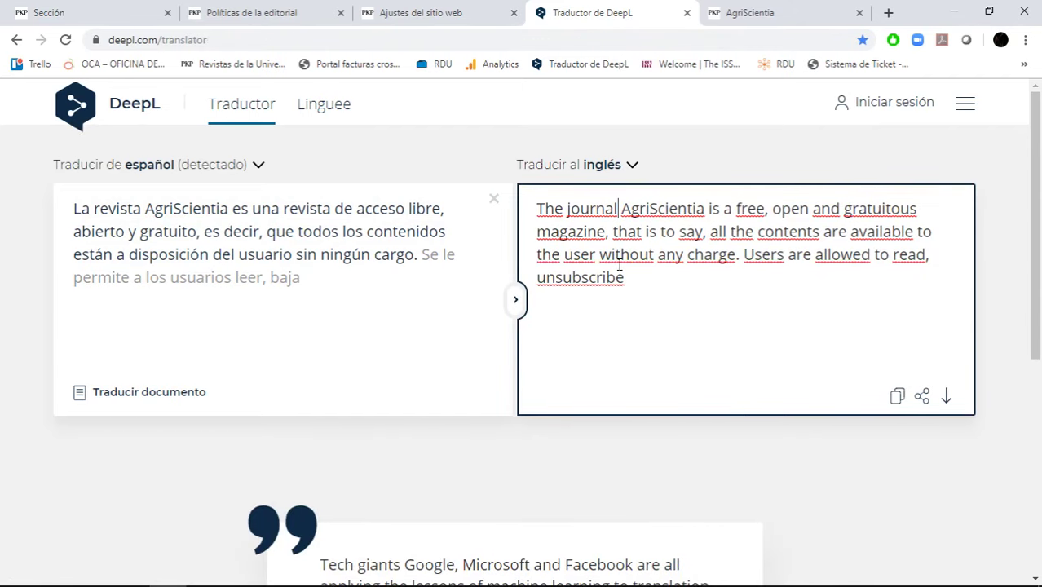
click(576, 230)
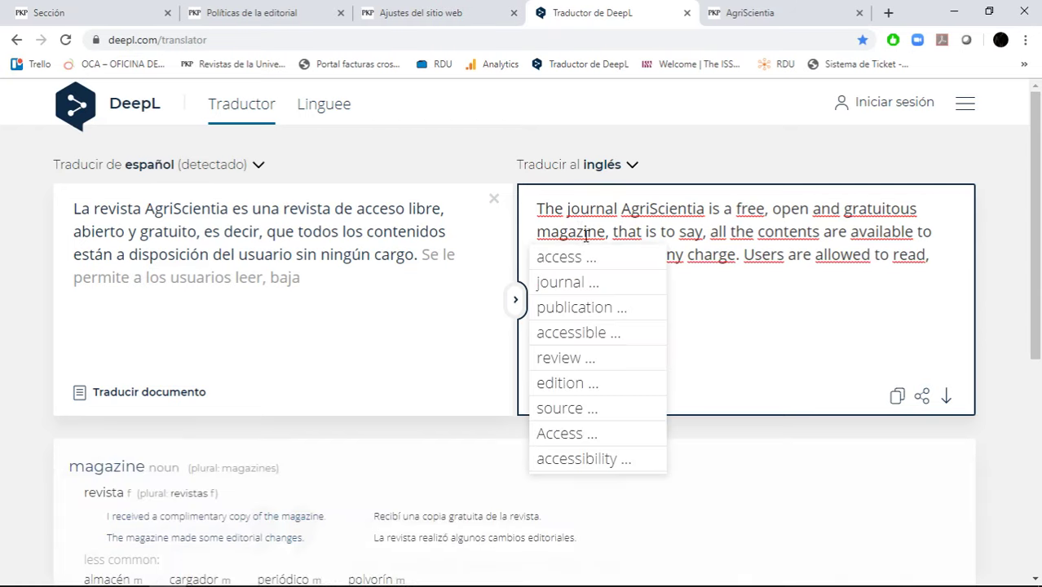
click(582, 283)
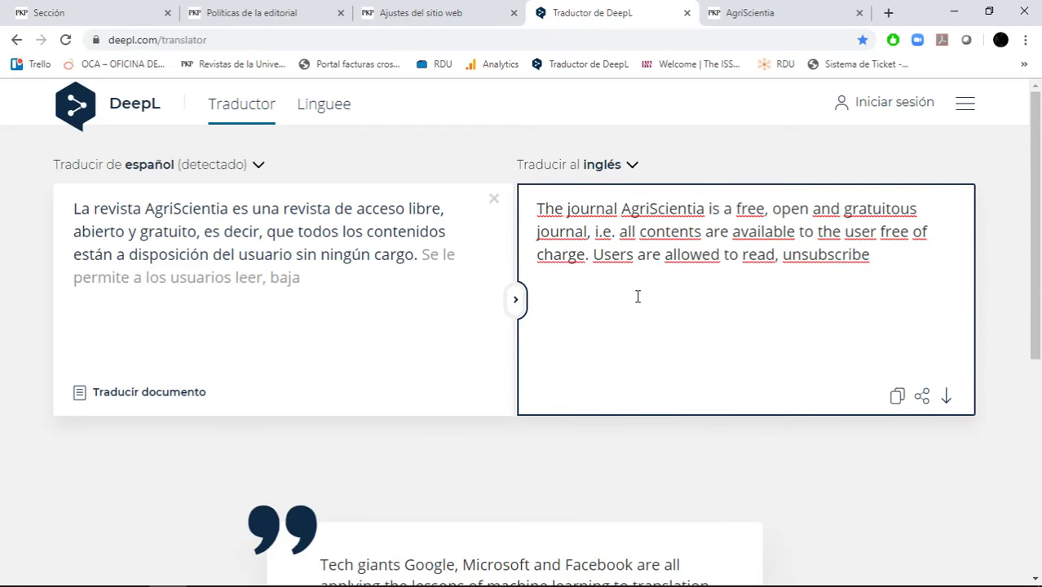
Review the new custom page's title, path and Spanish and English content fields, and close the form without saving
click(425, 11)
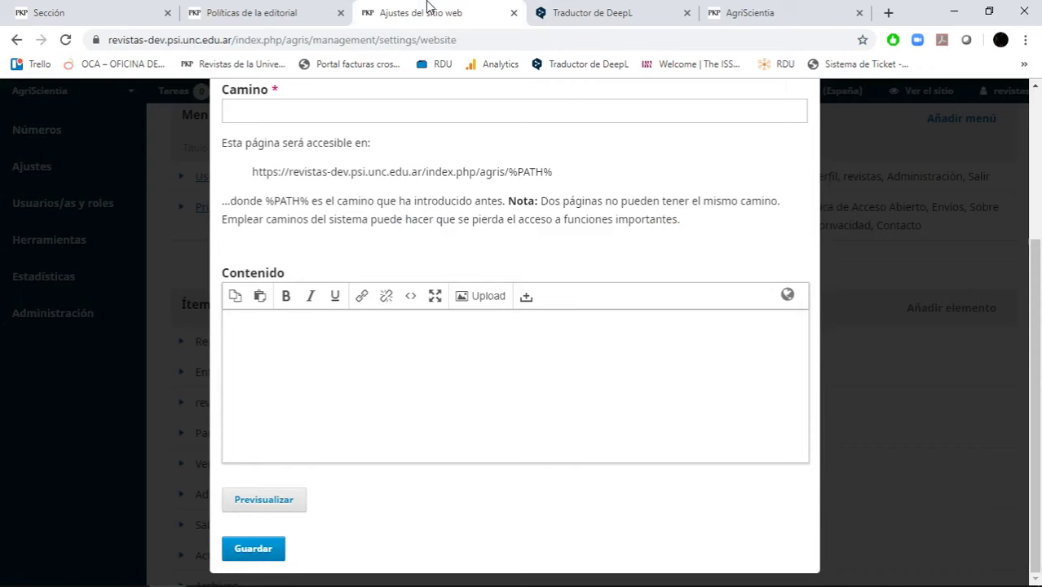
scroll(496, 324, up, 3)
scroll(496, 324, down, 3)
click(461, 375)
scroll(516, 372, down, 2)
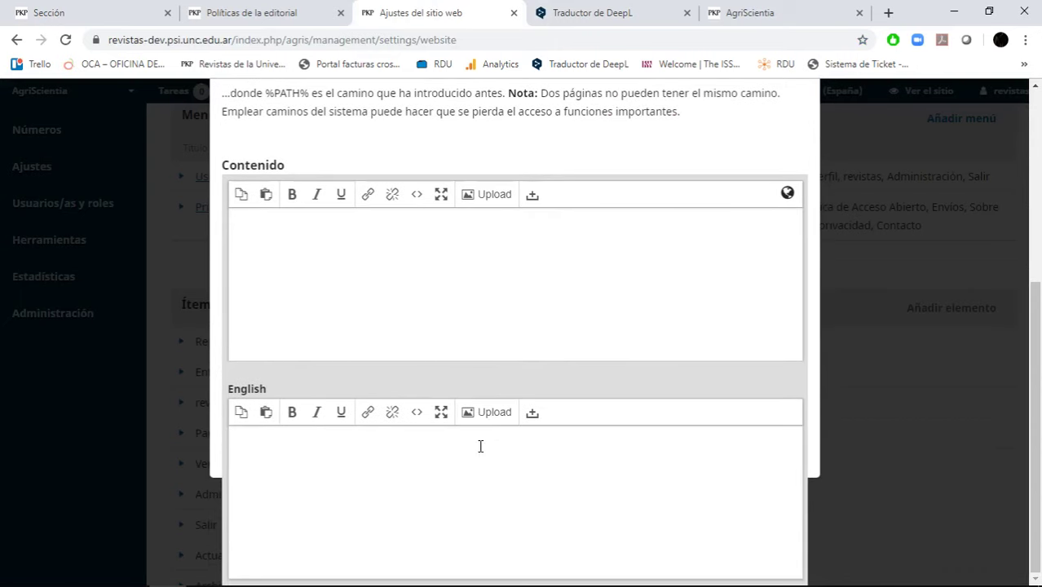
scroll(530, 310, up, 4)
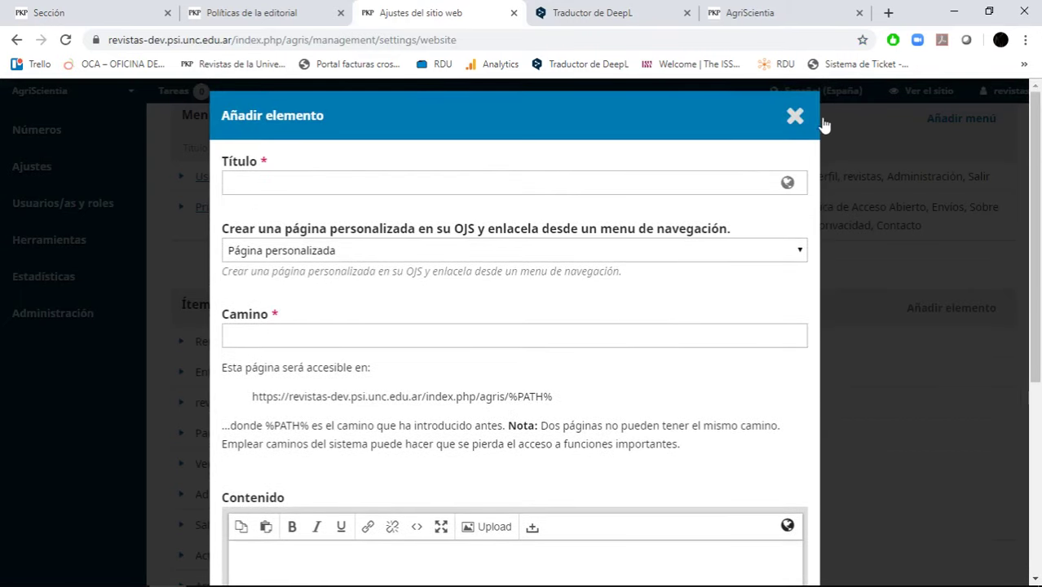
click(798, 116)
click(588, 144)
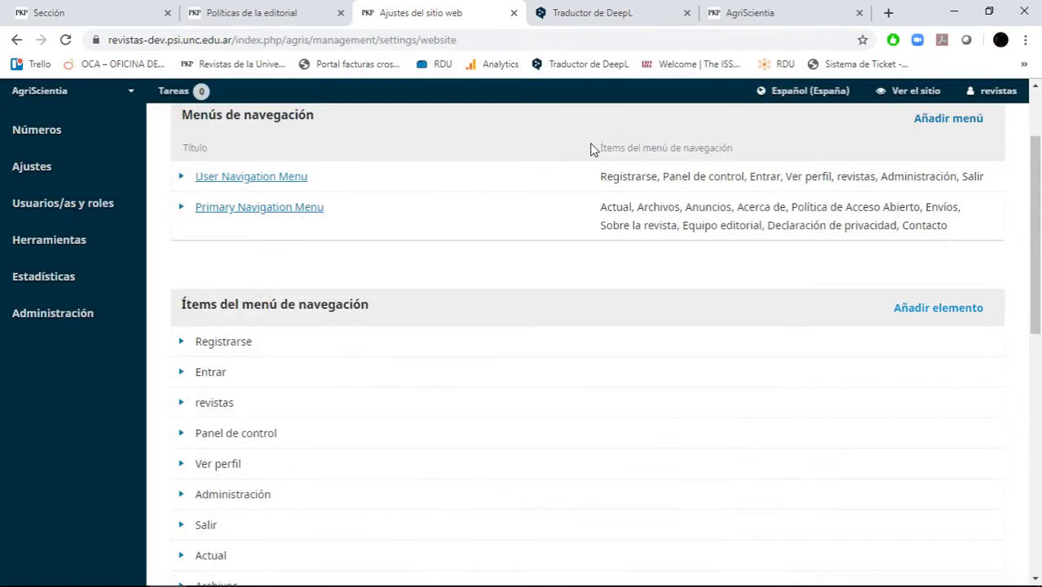
Move the old AgriScientia site's browser tab directly before the website settings and close the Primary Navigation Menu form
click(299, 213)
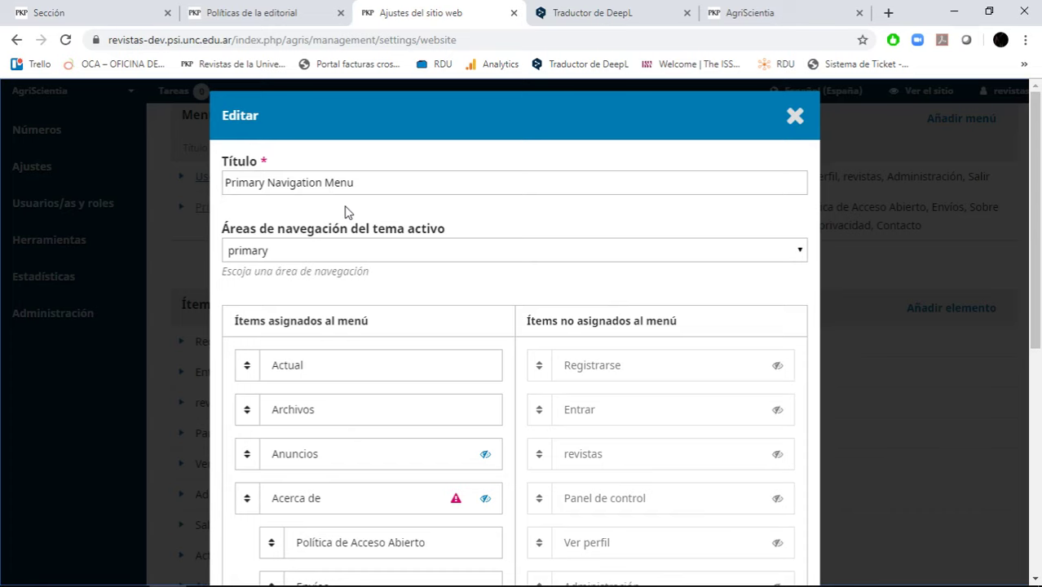
click(759, 11)
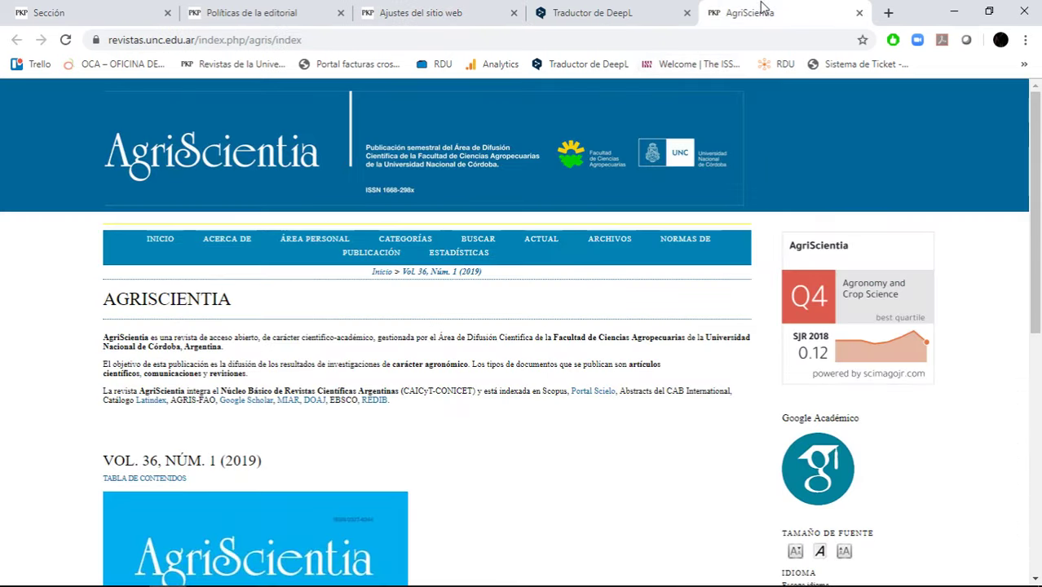
drag(774, 6, 415, 10)
click(587, 12)
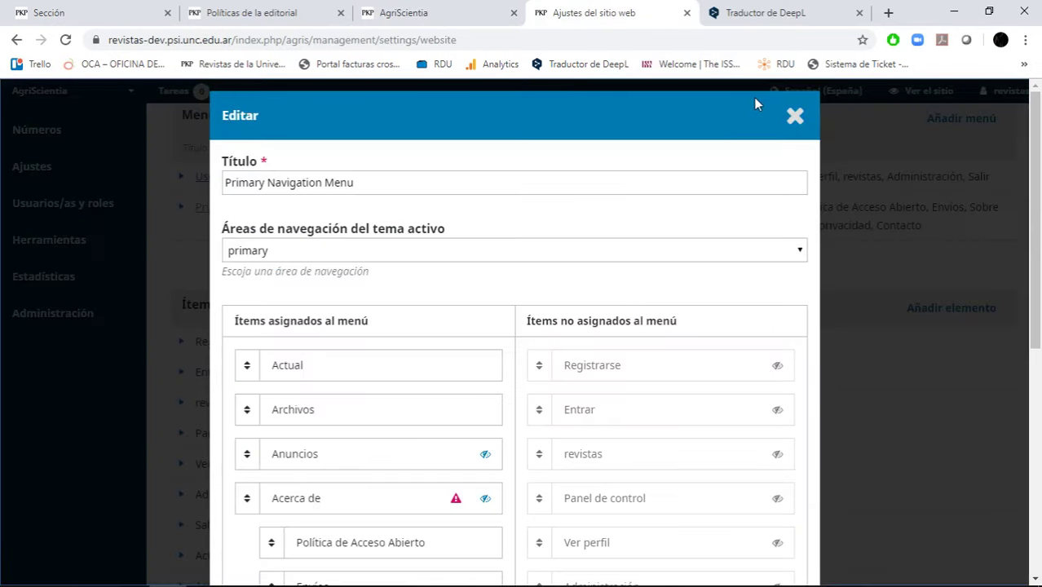
click(791, 117)
Open the new journal's public site in its own browser tab and return to the website settings
click(916, 89)
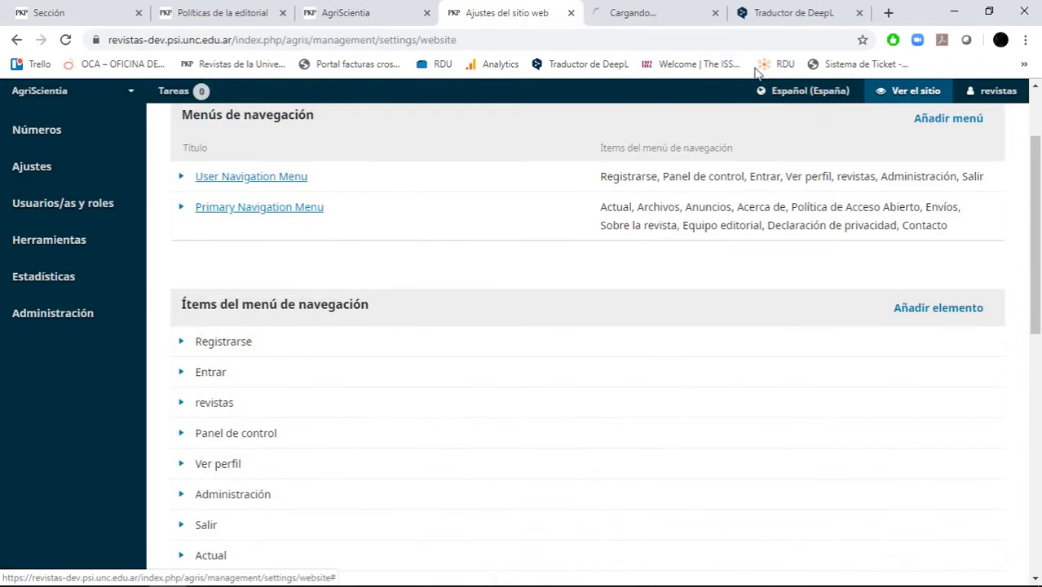
click(530, 10)
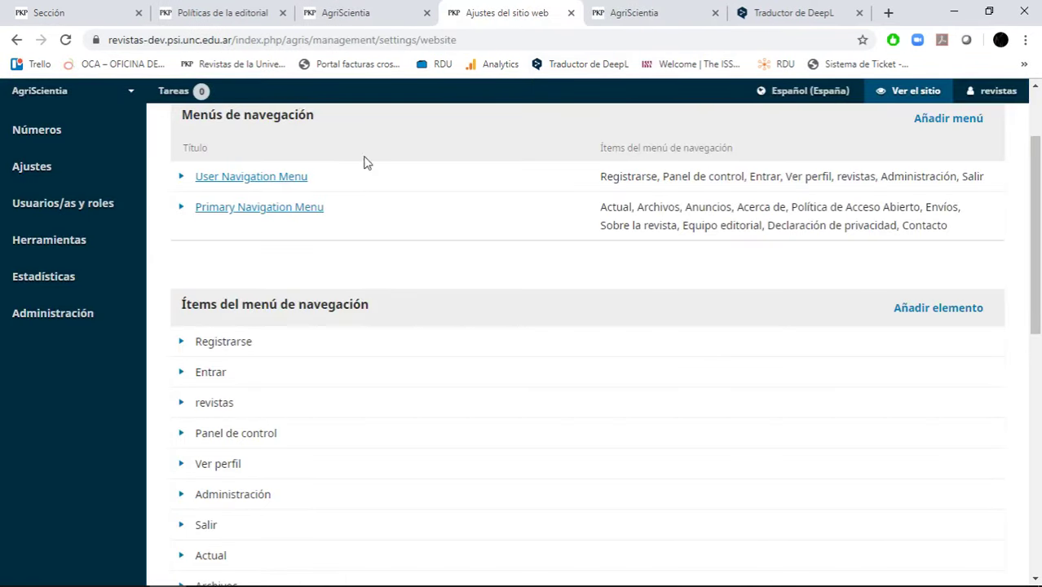
click(632, 20)
click(514, 12)
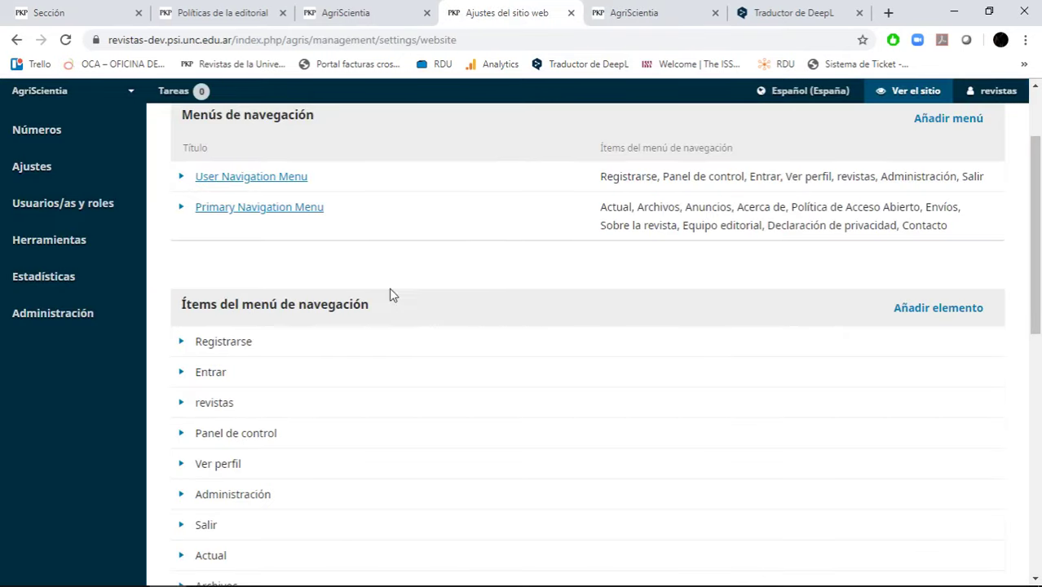
Examine the assigned and unassigned items of the Primary Navigation Menu, including those nested under Acerca de, and close its form
click(252, 209)
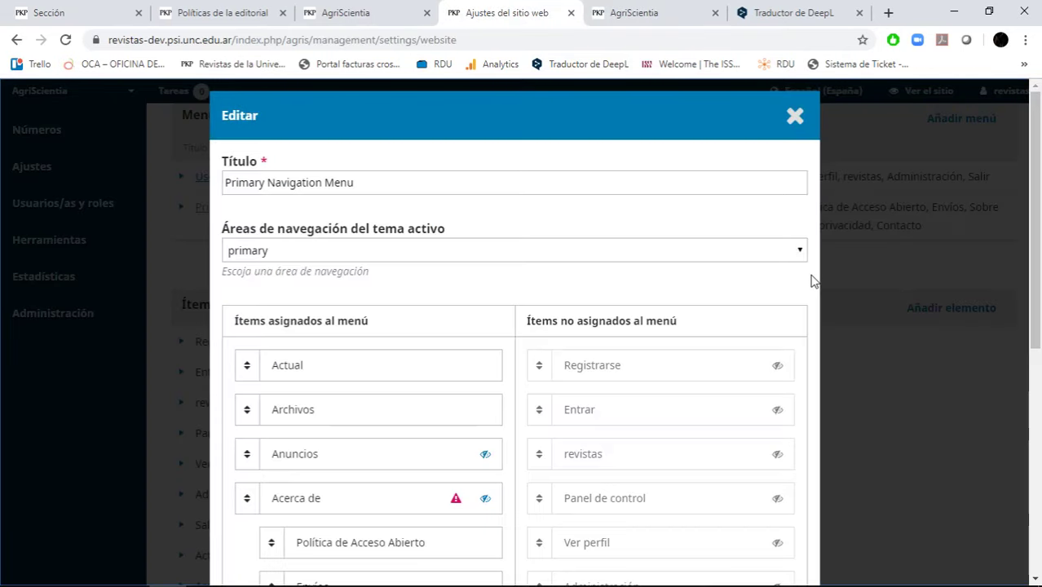
scroll(1028, 344, down, 2)
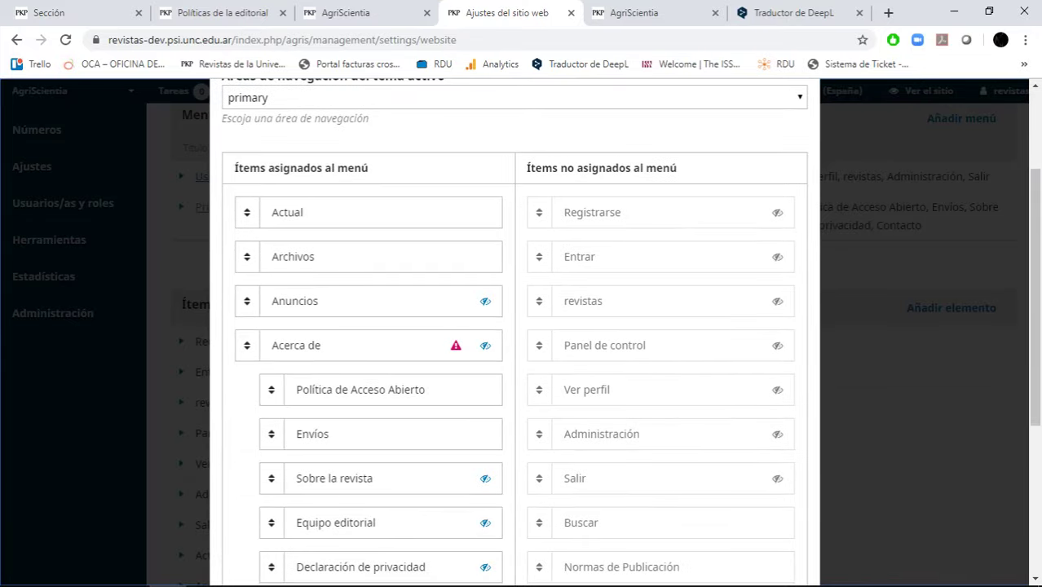
scroll(646, 341, down, 3)
scroll(655, 363, up, 3)
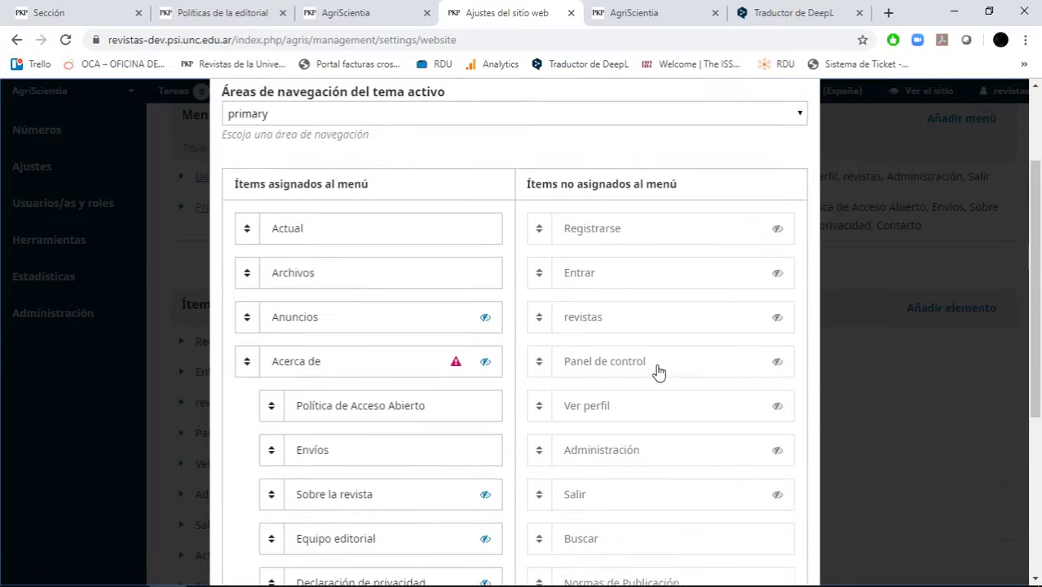
scroll(632, 400, down, 3)
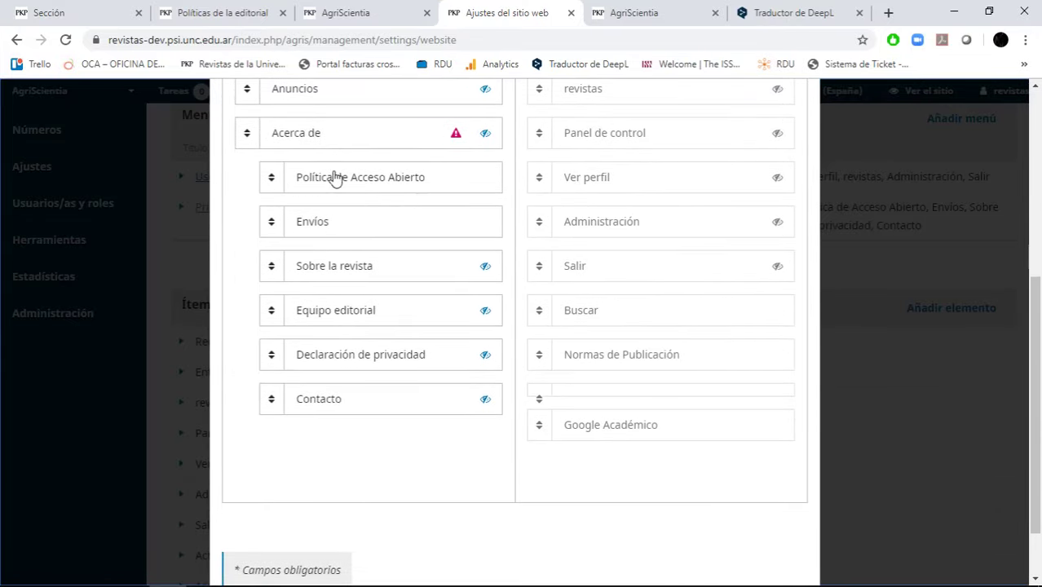
scroll(379, 186, up, 4)
scroll(767, 284, down, 5)
scroll(875, 263, up, 5)
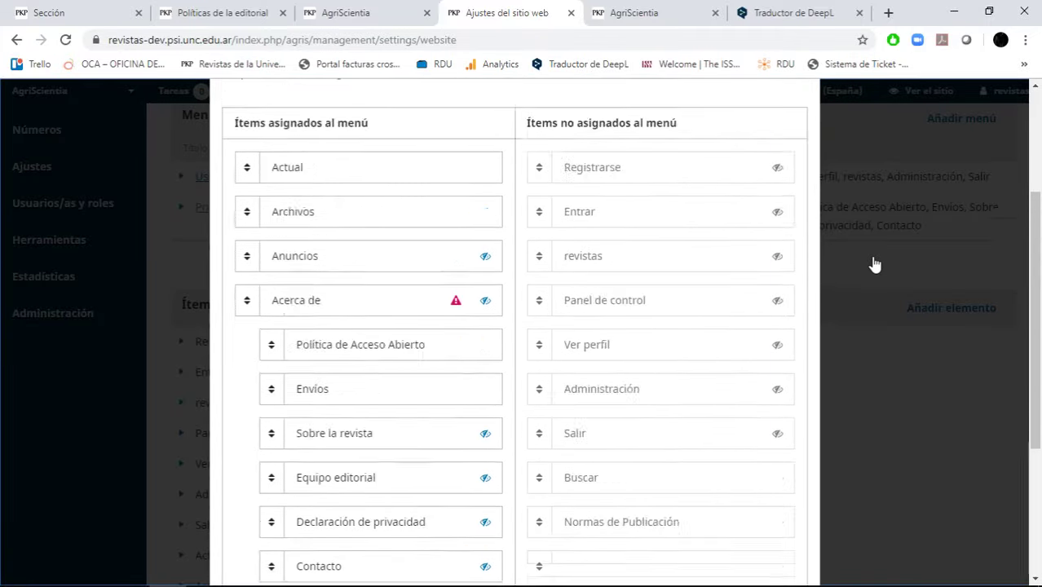
click(796, 117)
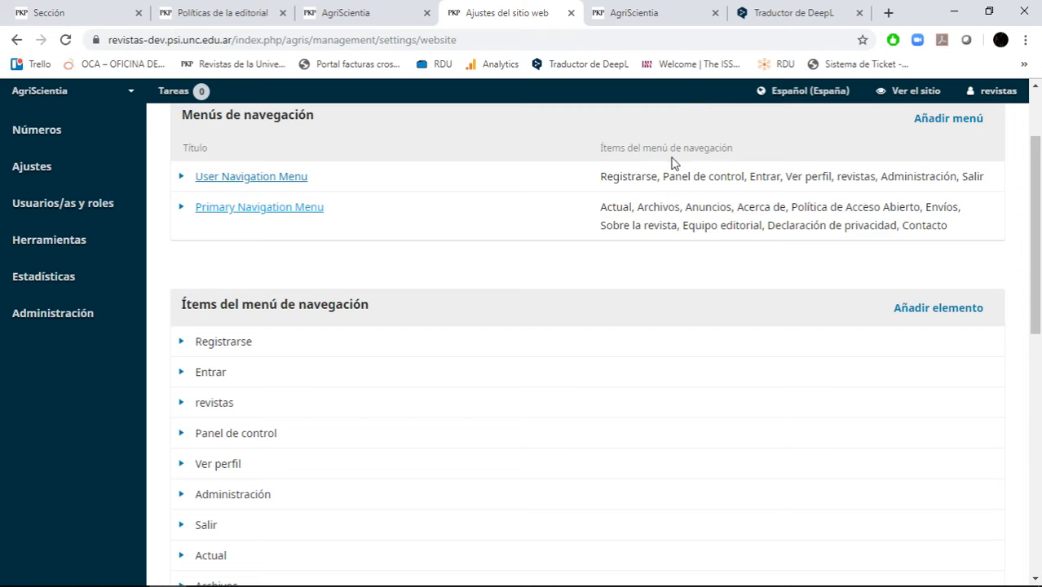
View the Sobre la revista page from the Acerca de menu on the new journal's public site
scroll(664, 211, up, 2)
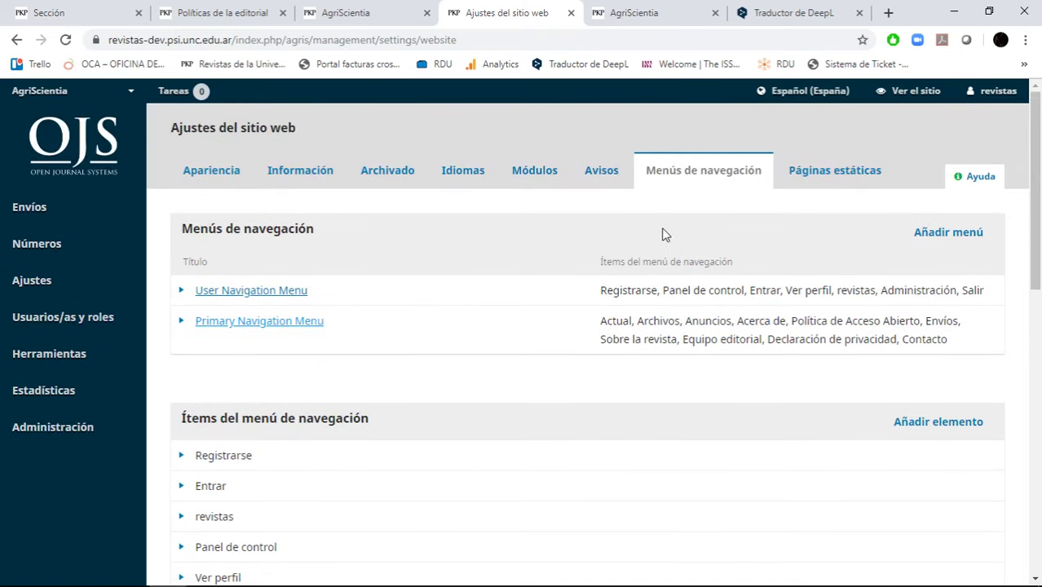
click(639, 13)
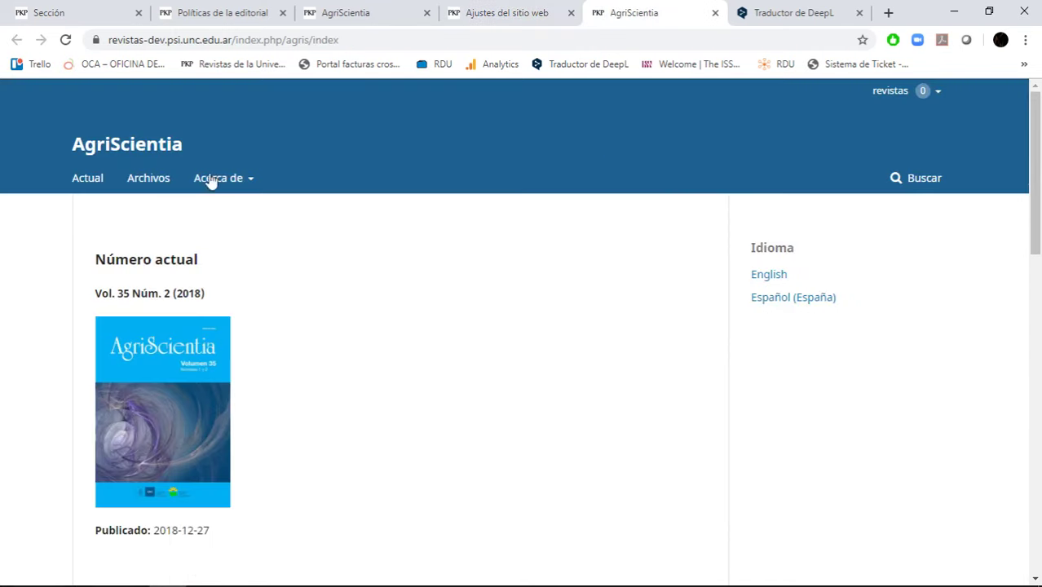
mouse_move(231, 175)
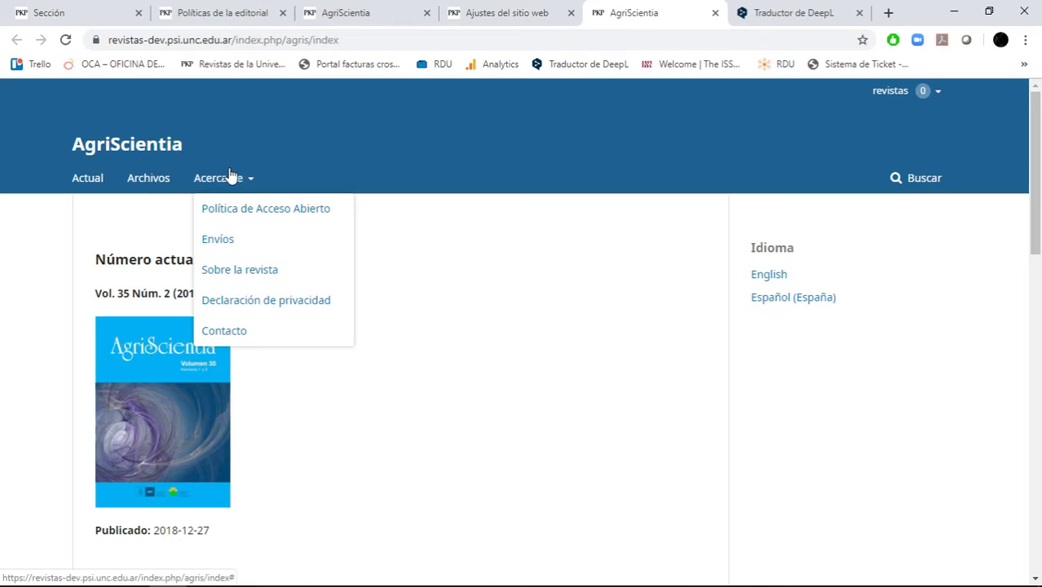
click(241, 276)
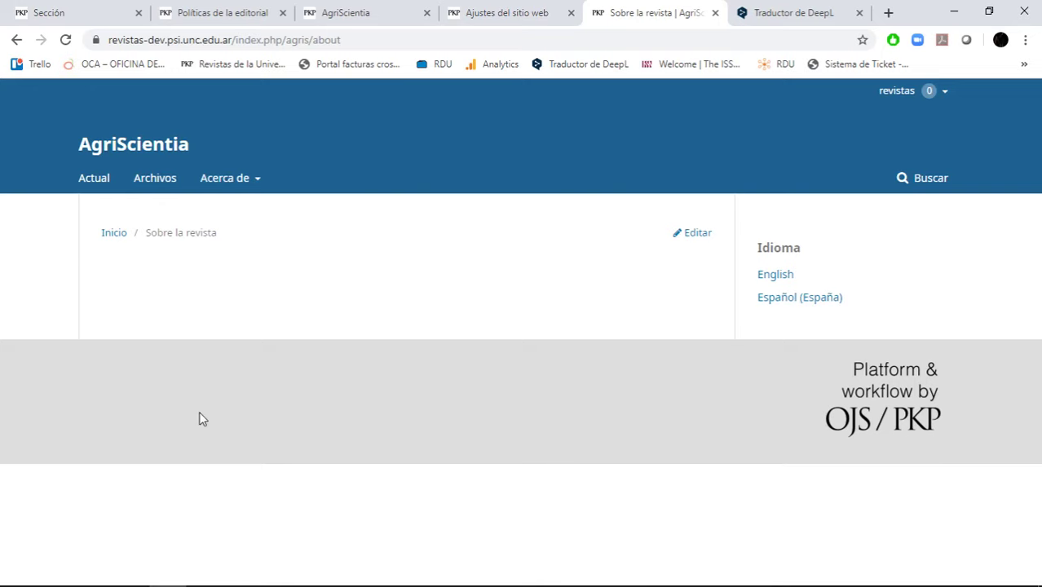
Open the journal's configuration and read the guidance for the Acerca de la revista field in its summary settings
click(534, 12)
mouse_move(82, 299)
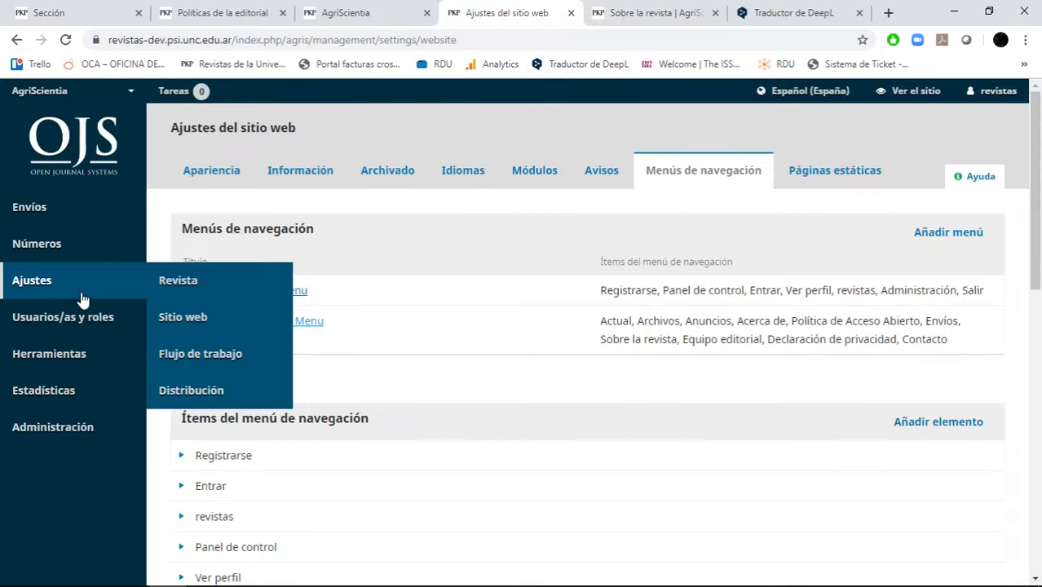
click(163, 283)
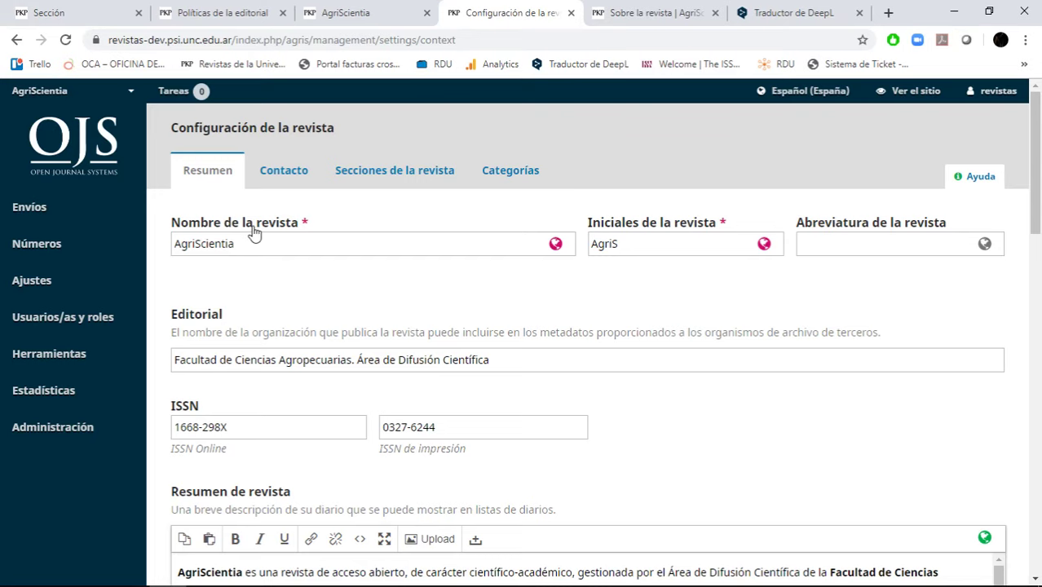
scroll(539, 239, down, 15)
click(461, 340)
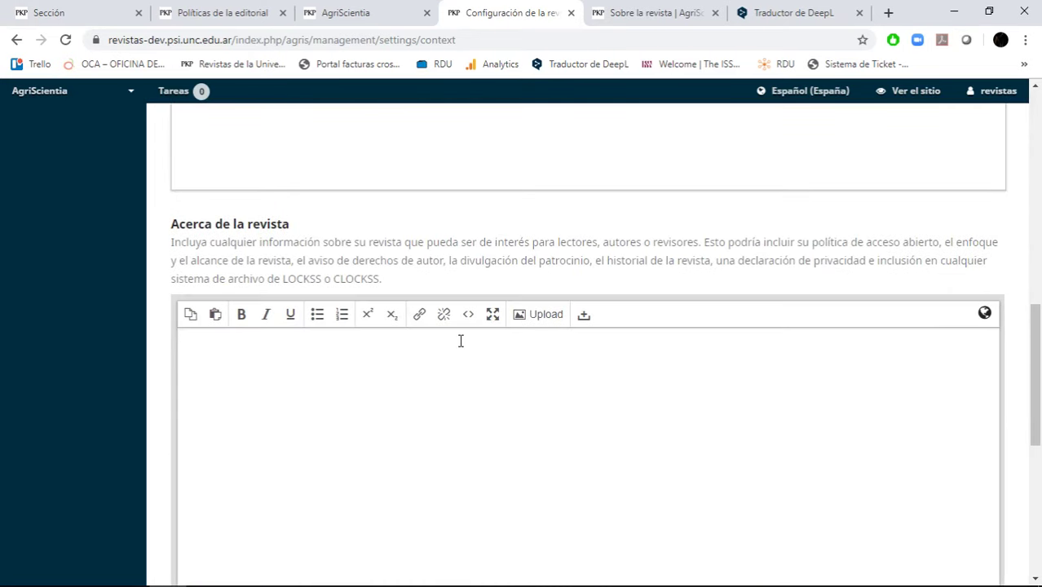
drag(186, 243, 371, 286)
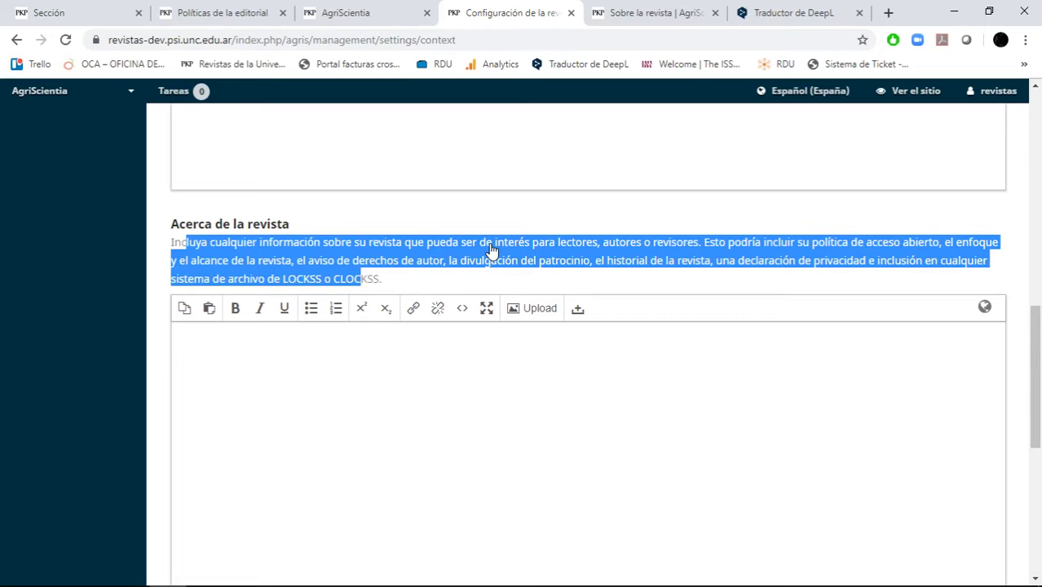
click(438, 368)
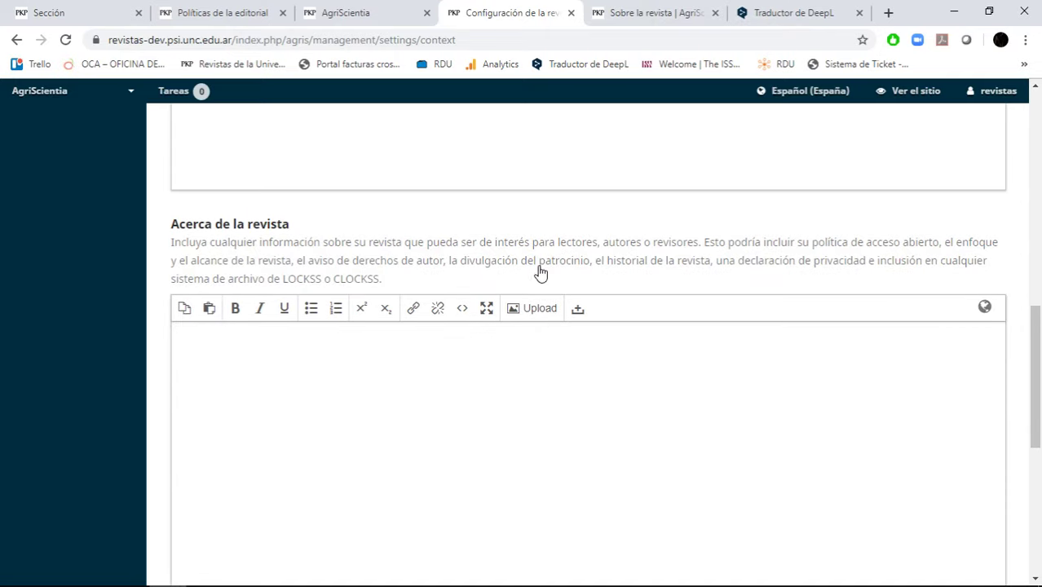
click(485, 363)
Compare the page addresses of Sobre la revista and Política de Acceso Abierto on the new journal's public site
click(657, 12)
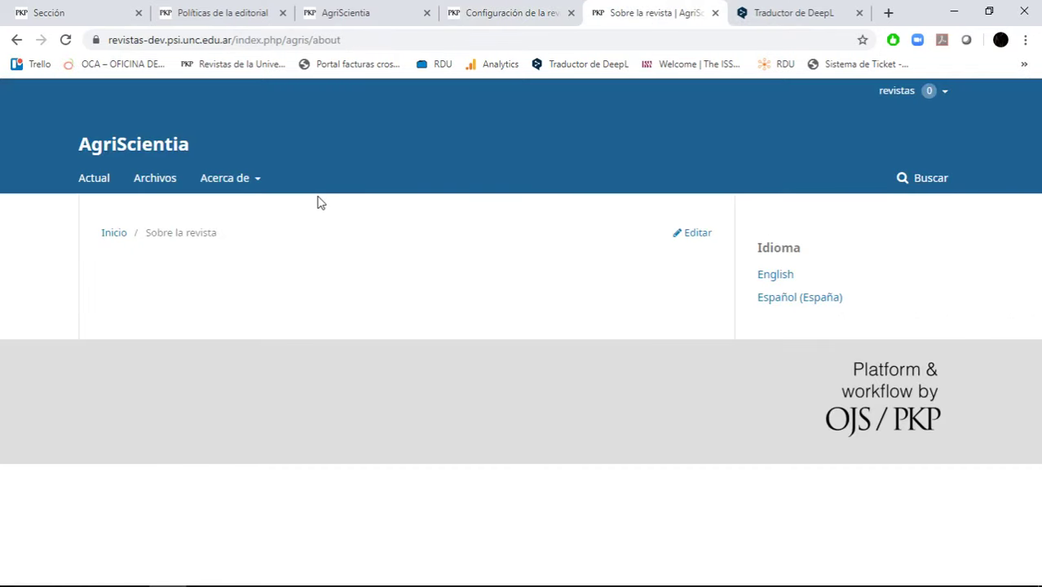
double_click(326, 39)
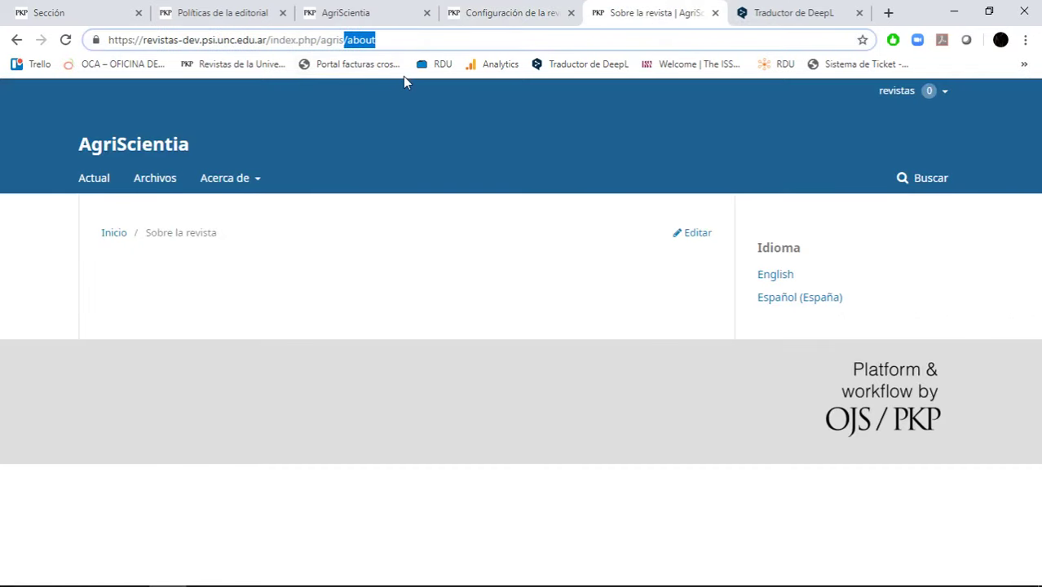
click(399, 261)
mouse_move(258, 181)
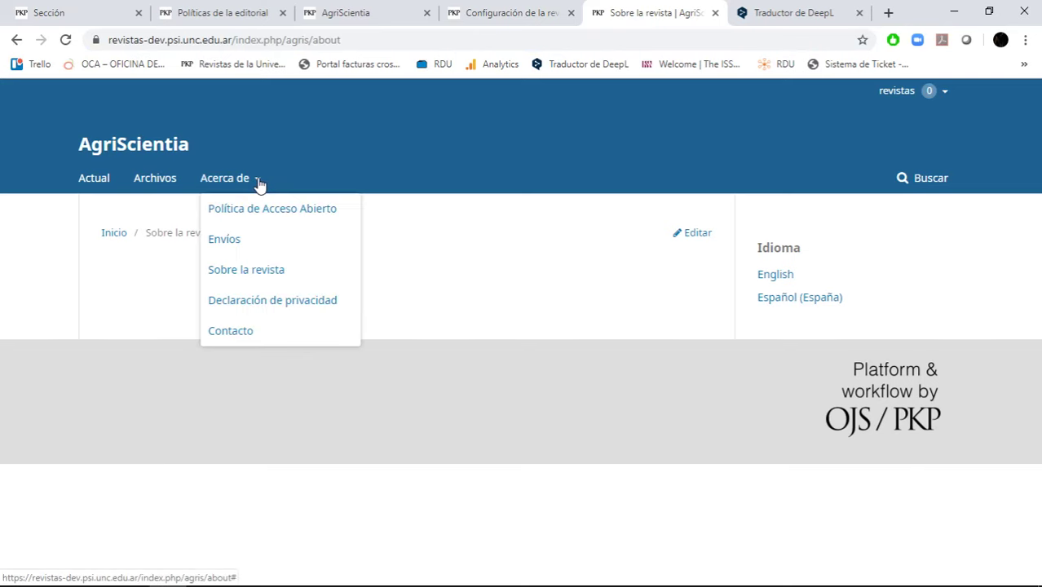
click(276, 216)
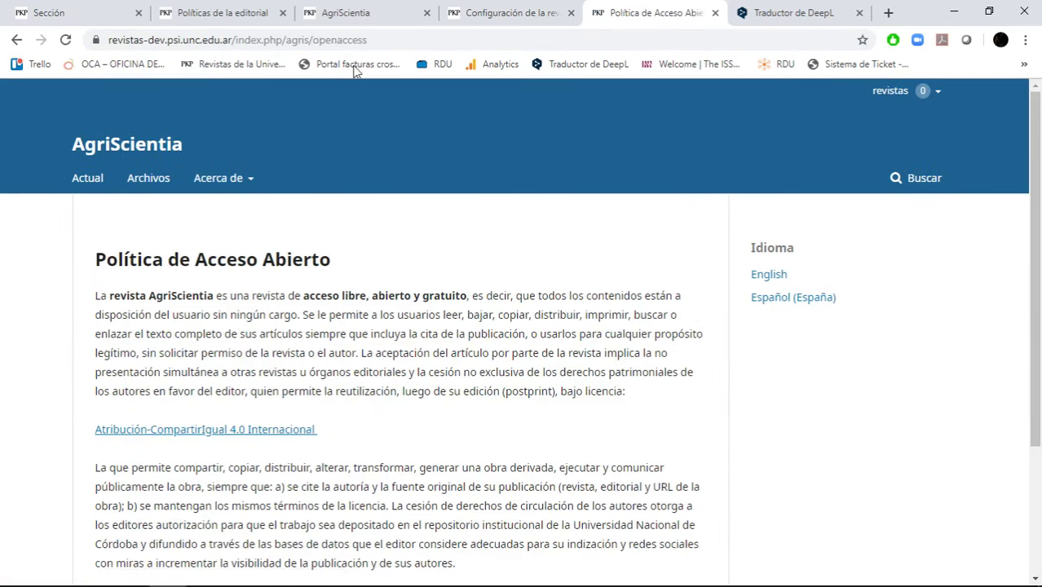
click(356, 40)
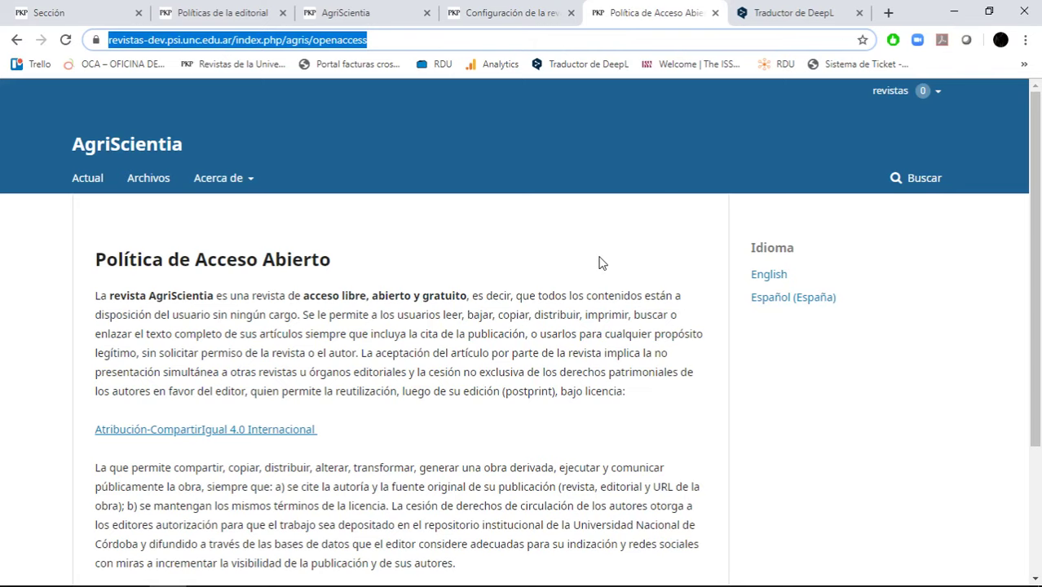
Read through the Política de Acceso Abierto page and open Sobre la revista from the public site's Acerca de menu
scroll(600, 261, down, 2)
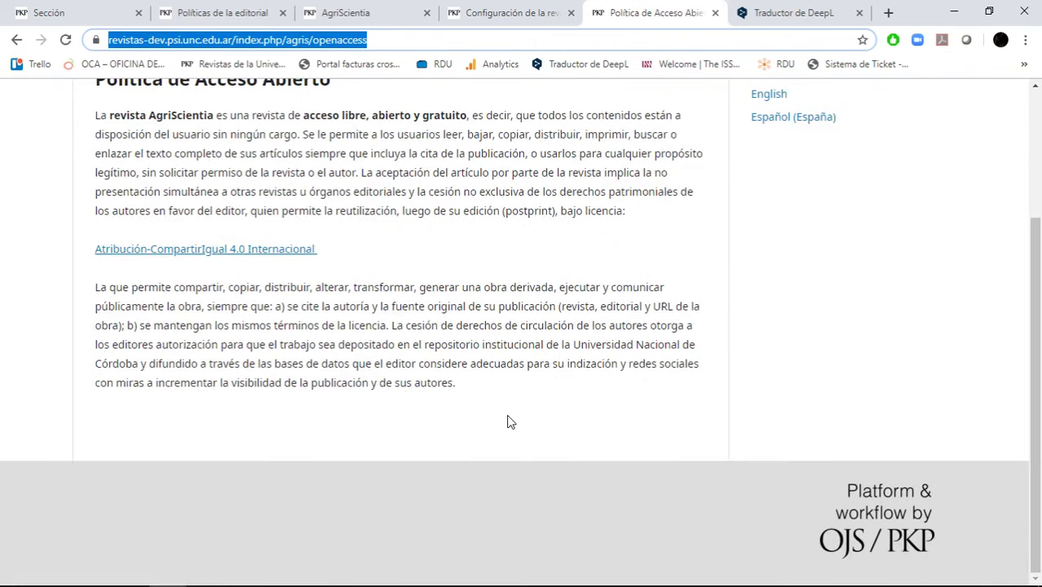
scroll(507, 421, up, 1)
scroll(508, 416, up, 2)
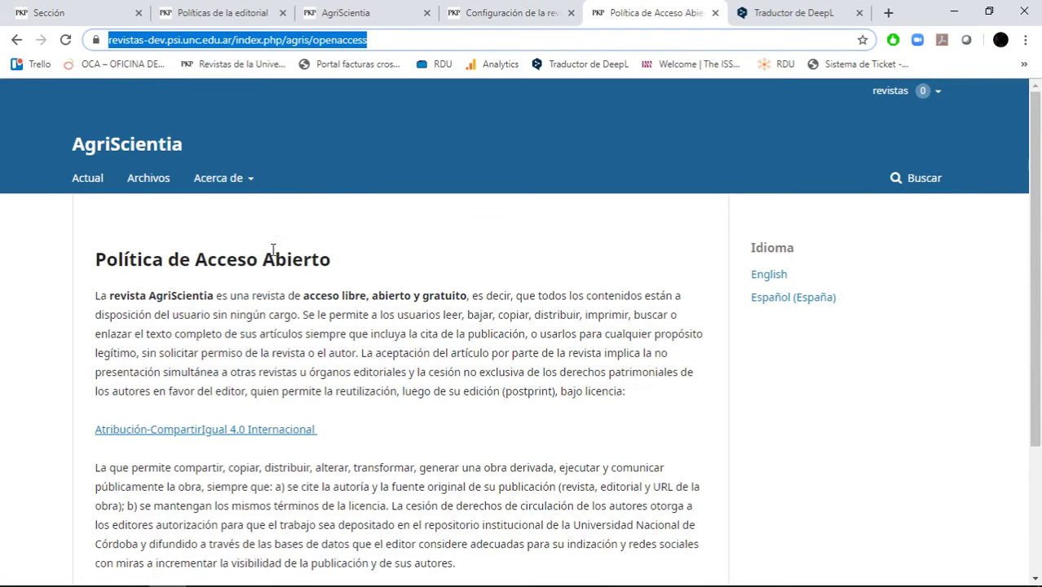
mouse_move(237, 196)
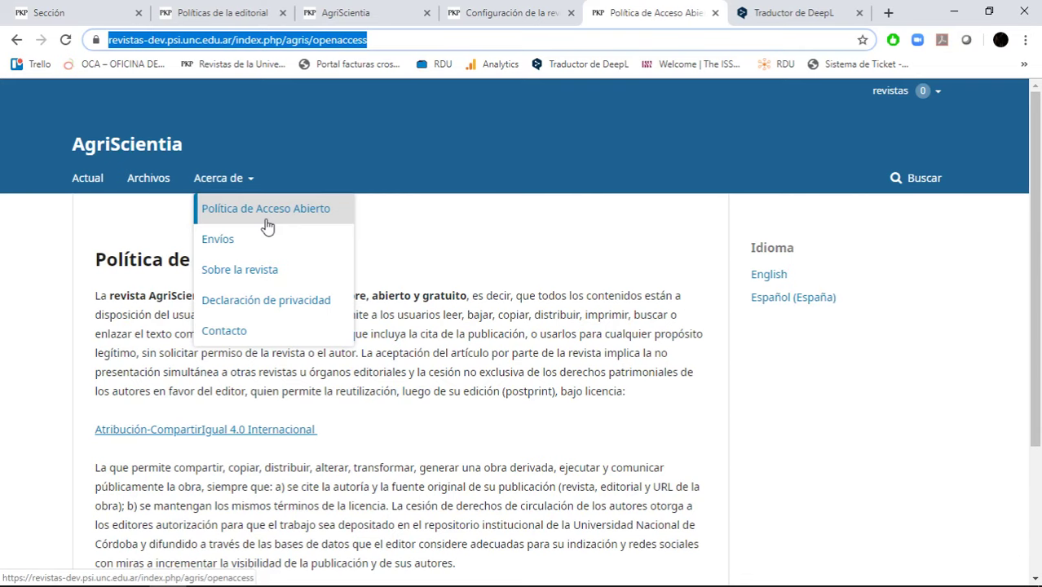
click(255, 270)
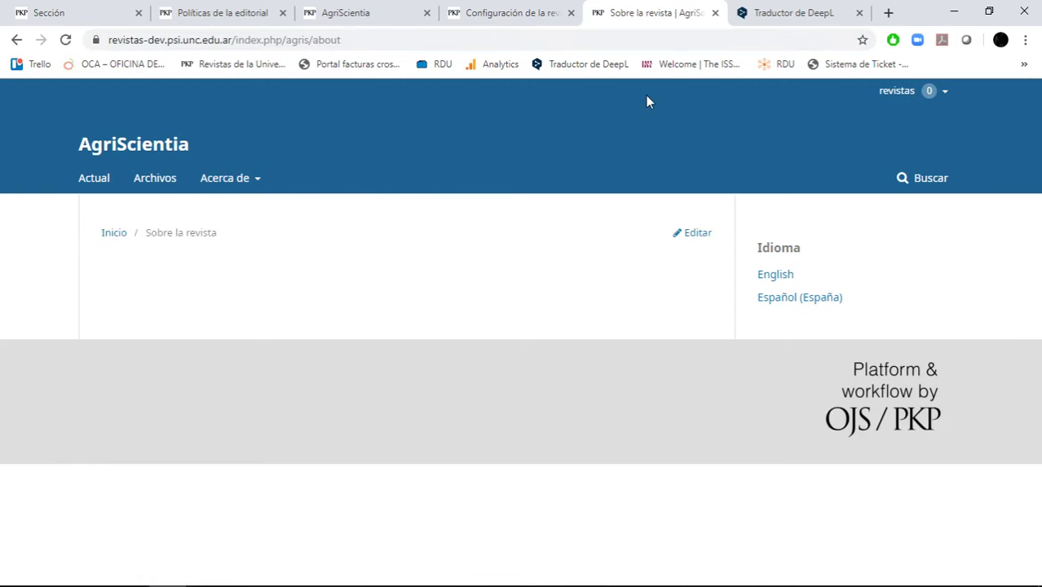
Return to the journal configuration and review its summary settings from the Acerca de la revista field back to the journal name
click(495, 10)
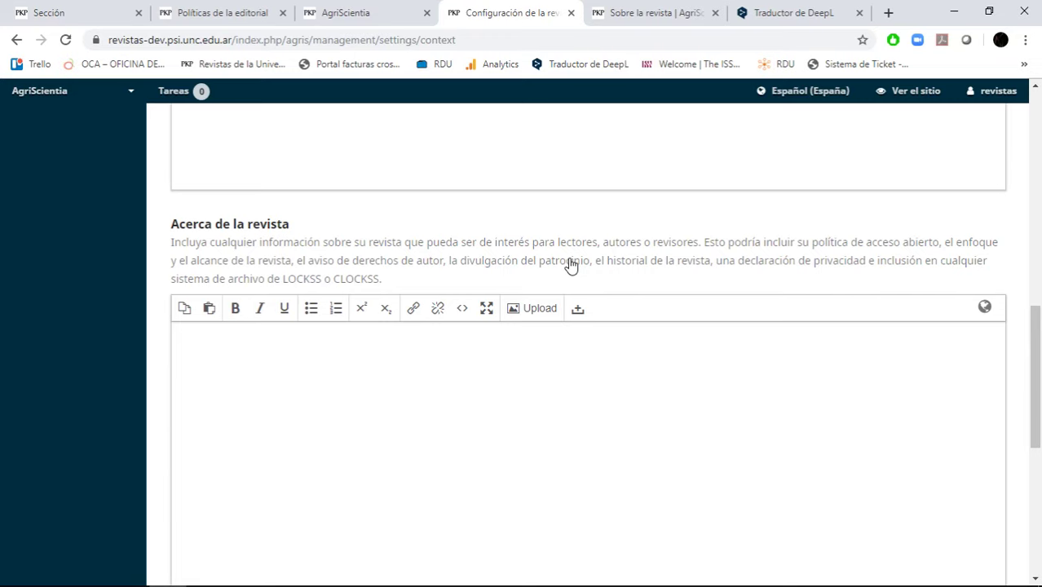
scroll(571, 265, up, 5)
scroll(570, 265, up, 5)
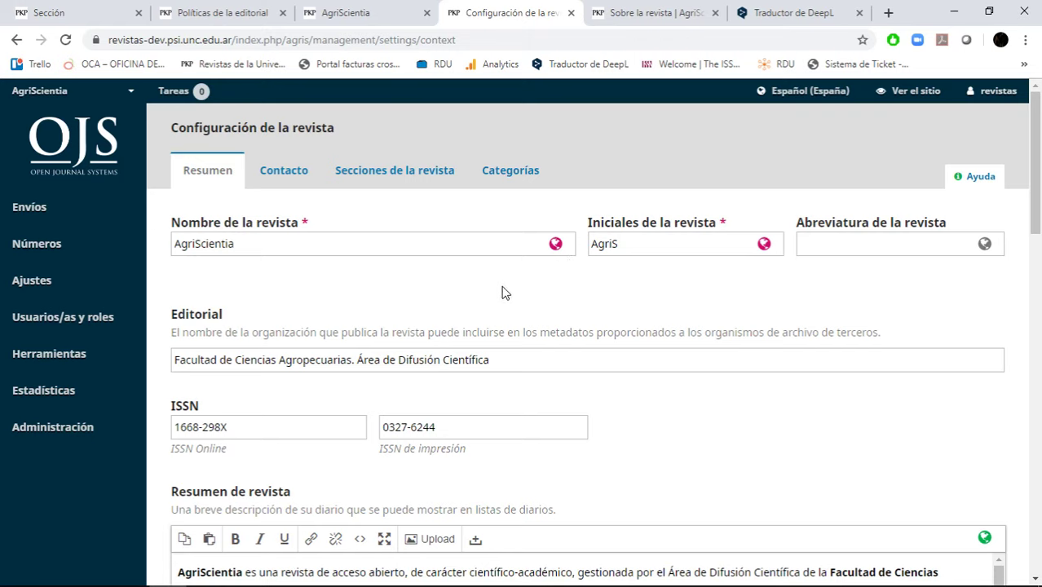
Open the Política de Acceso Abierto item for editing from the website's navigation menu items
mouse_move(120, 332)
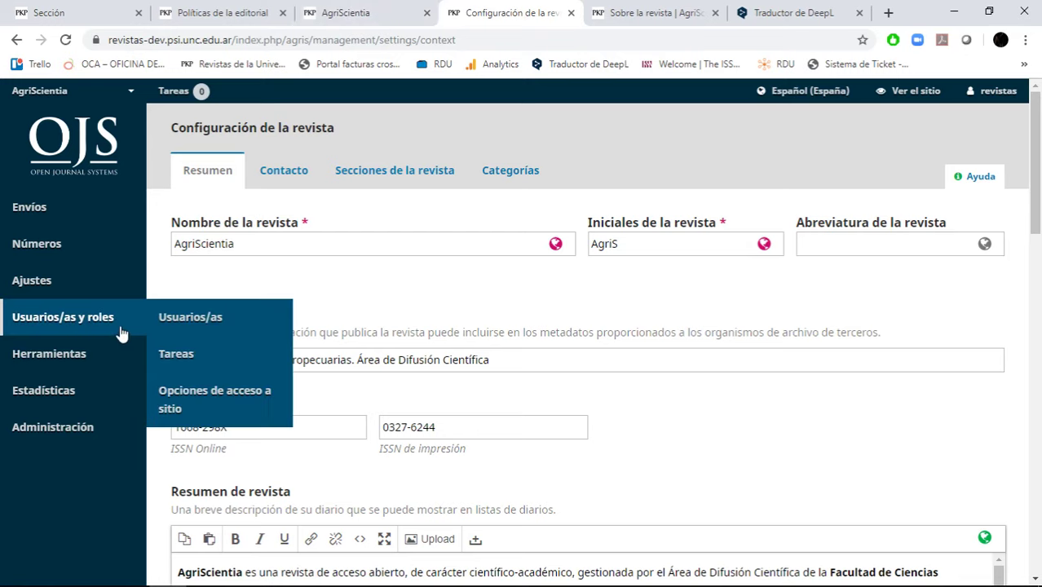
mouse_move(90, 293)
click(217, 314)
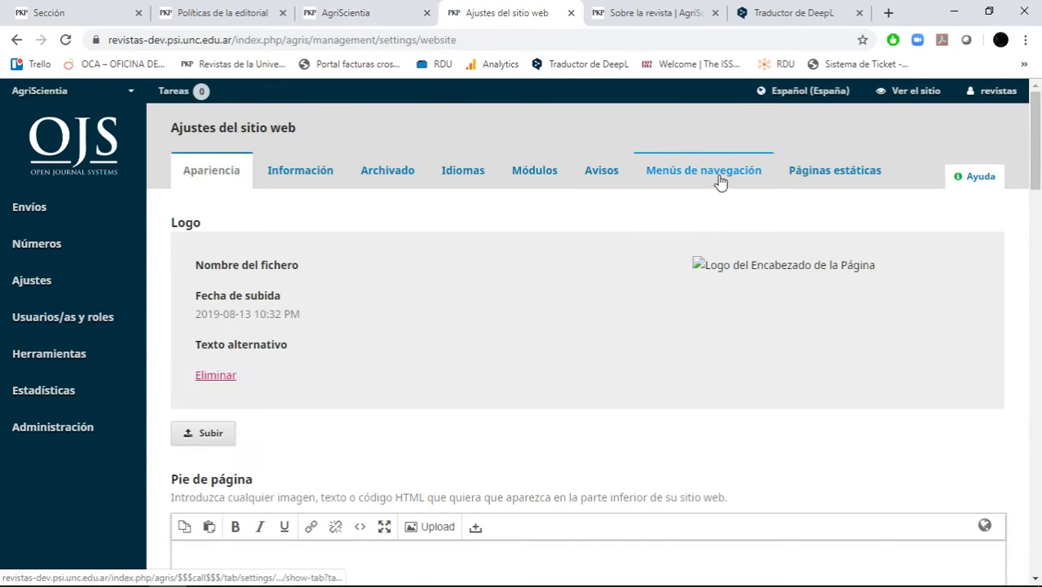
click(717, 173)
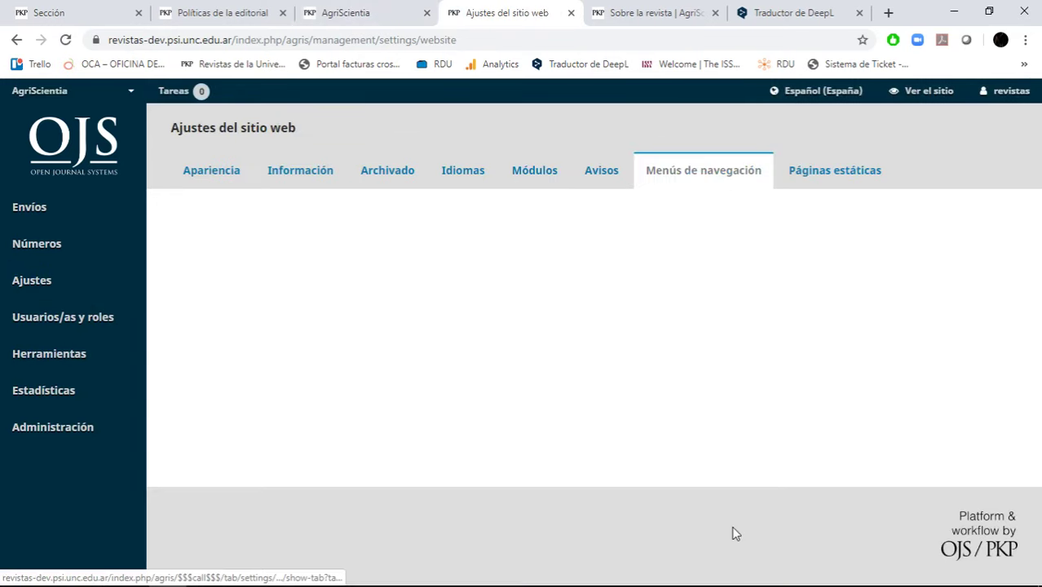
scroll(595, 322, down, 5)
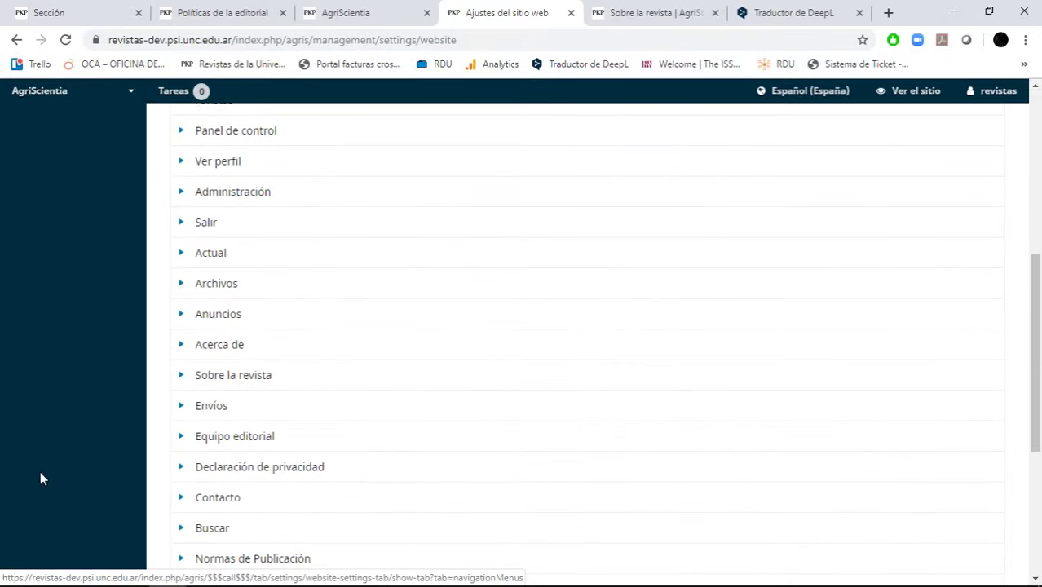
scroll(191, 463, down, 4)
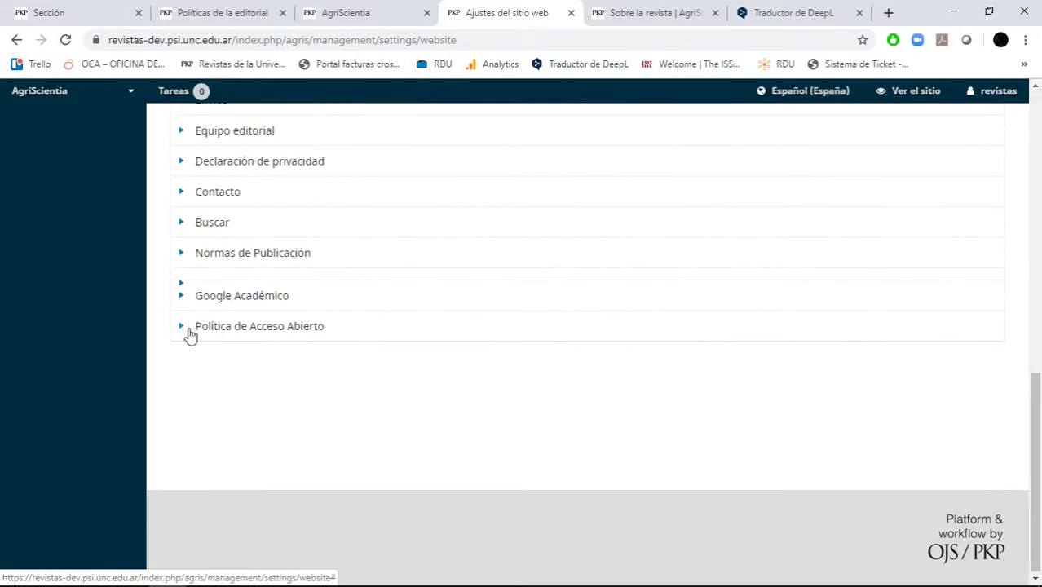
click(188, 331)
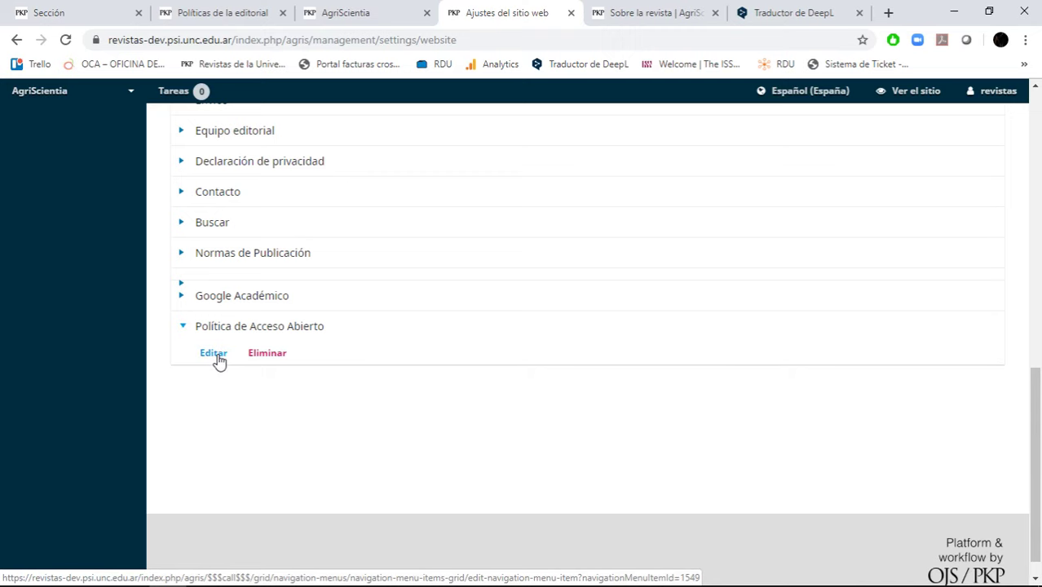
click(213, 354)
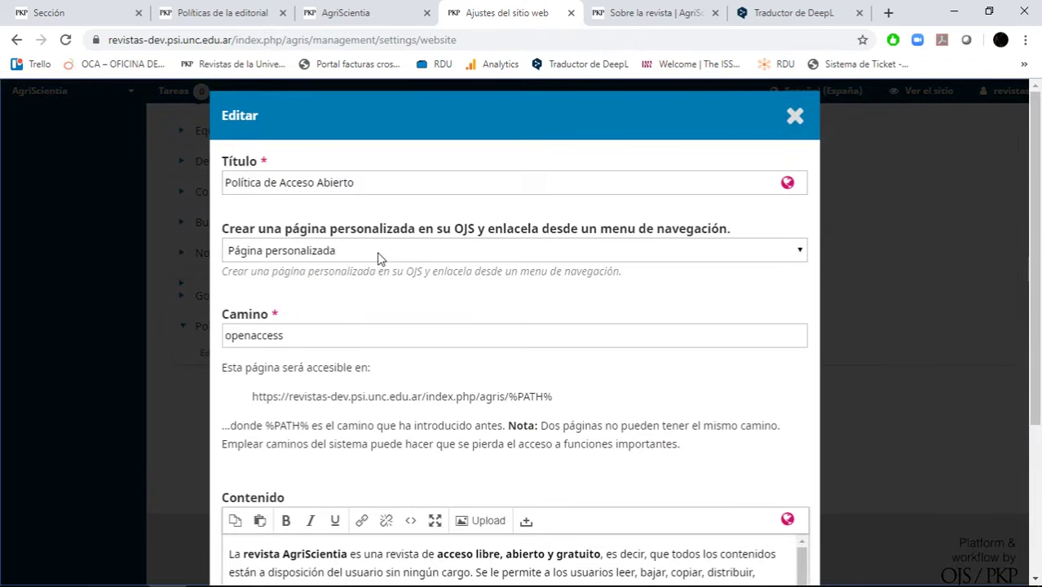
Examine the Política de Acceso Abierto item's available page types and its Spanish and English content, and close the form without saving
click(298, 256)
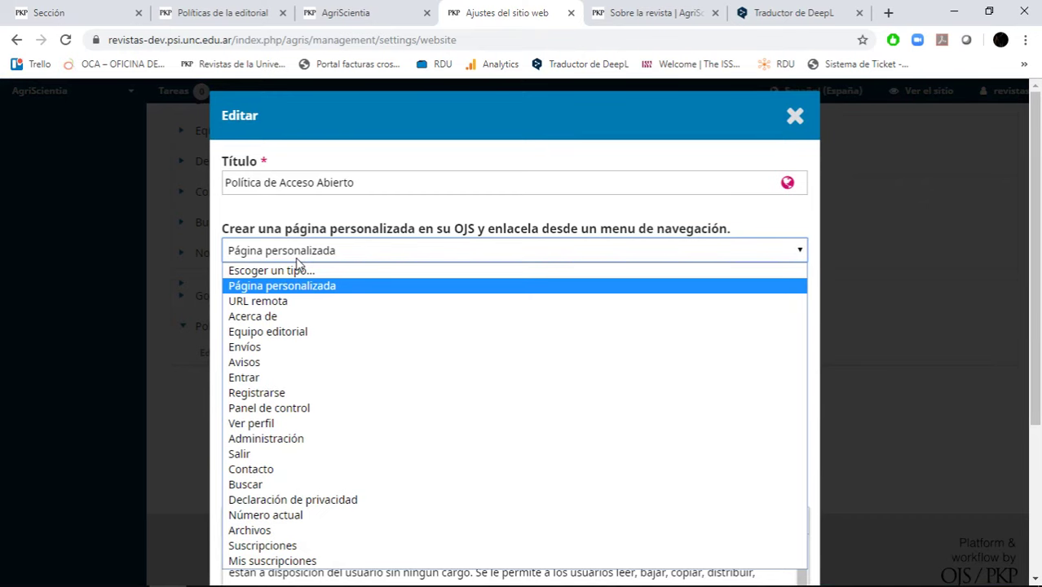
click(295, 258)
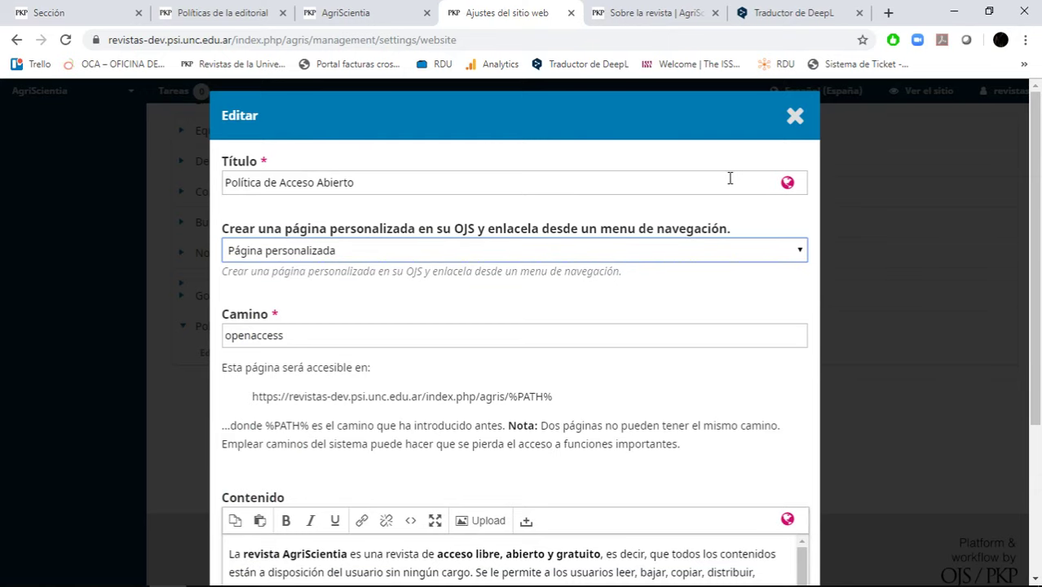
scroll(652, 366, down, 3)
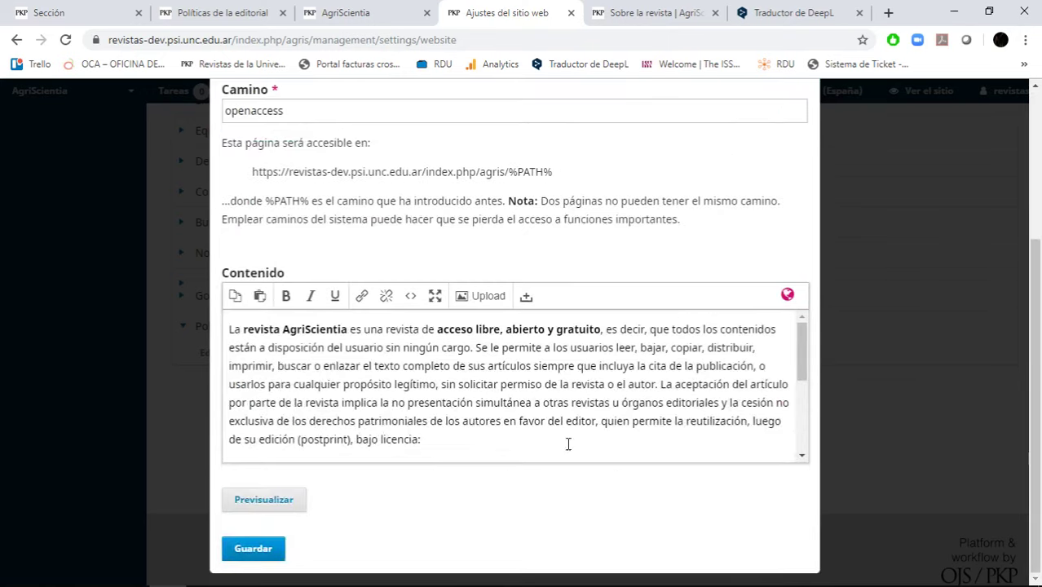
scroll(452, 413, down, 3)
scroll(452, 413, down, 3)
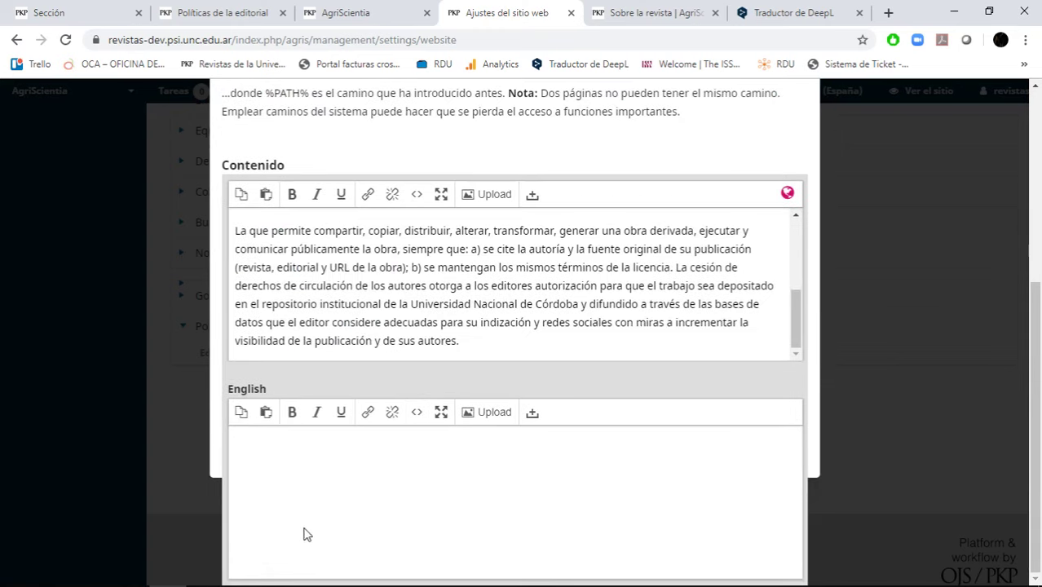
click(676, 169)
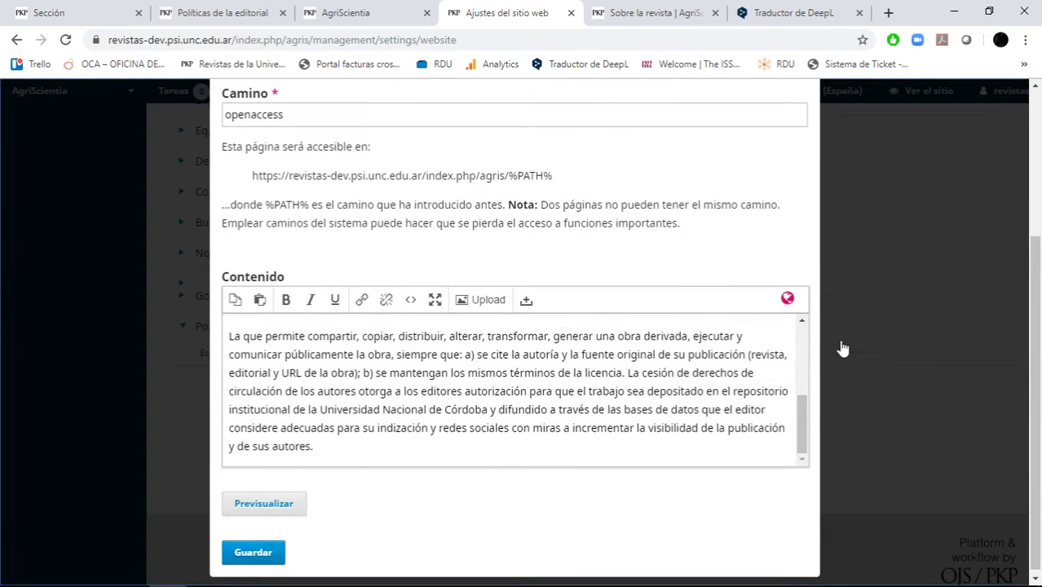
scroll(842, 349, up, 3)
click(795, 115)
click(569, 144)
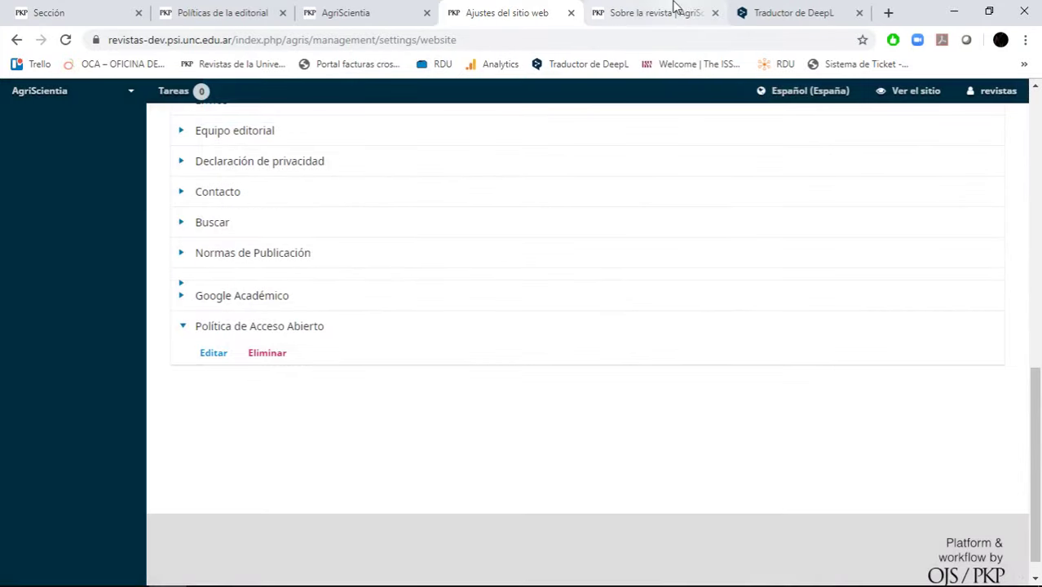
Follow the edit link on the public Sobre la revista page to the journal configuration and return to the public page
click(657, 12)
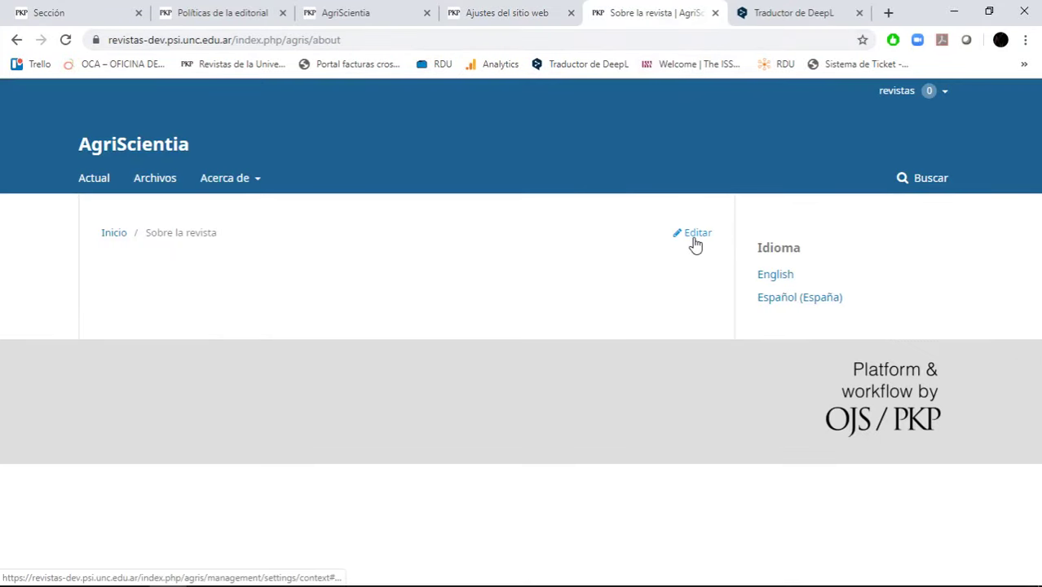
click(691, 238)
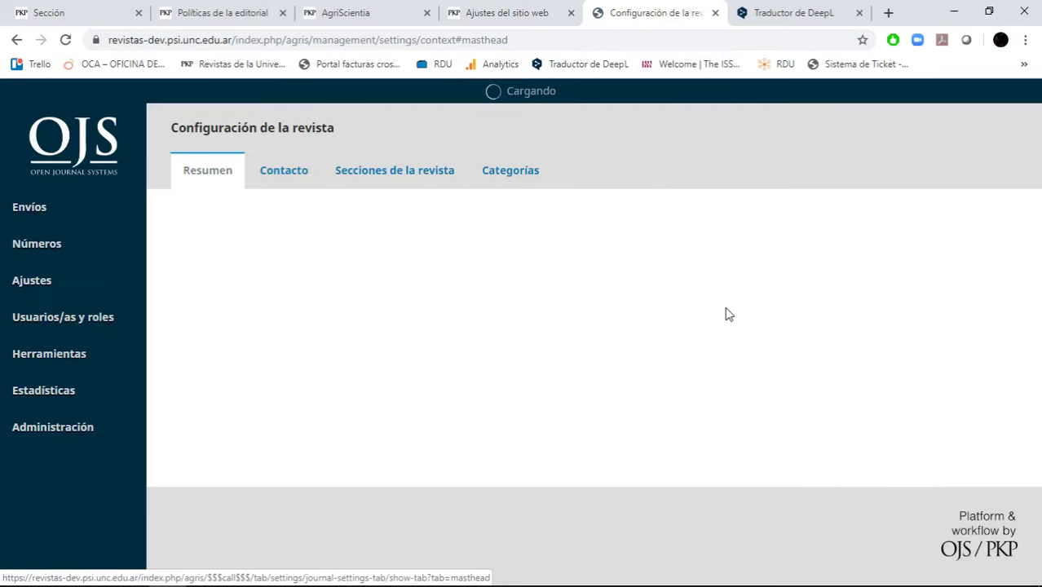
click(13, 40)
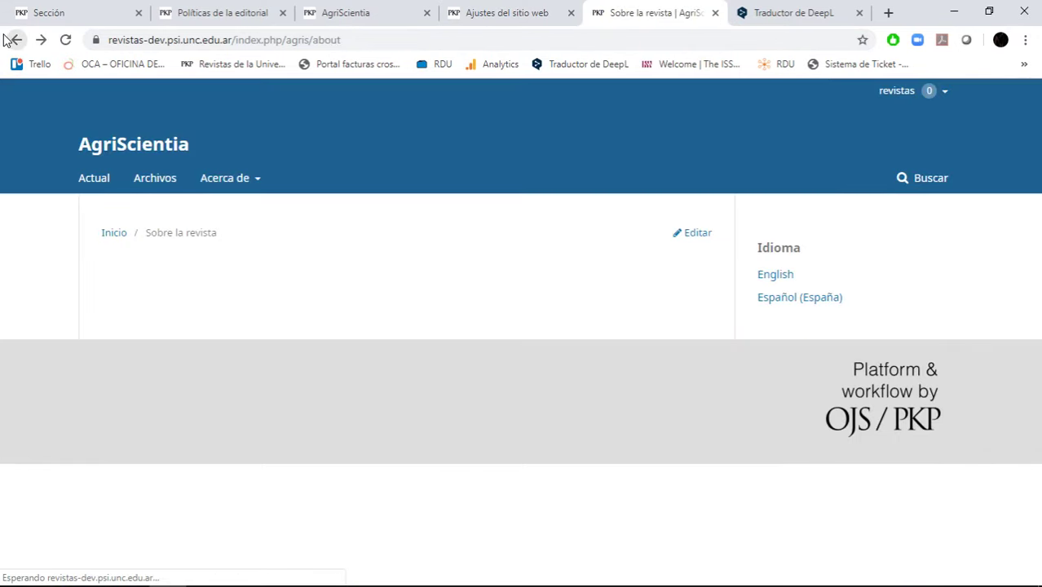
Examine the navigation menus and their assigned items in the website settings
click(489, 12)
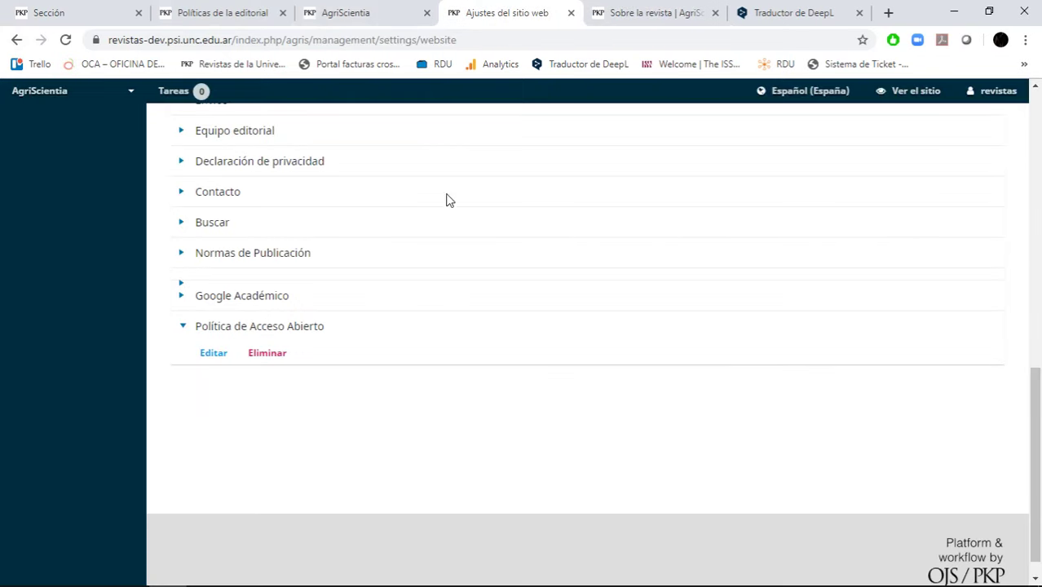
scroll(456, 245, up, 5)
scroll(476, 287, up, 4)
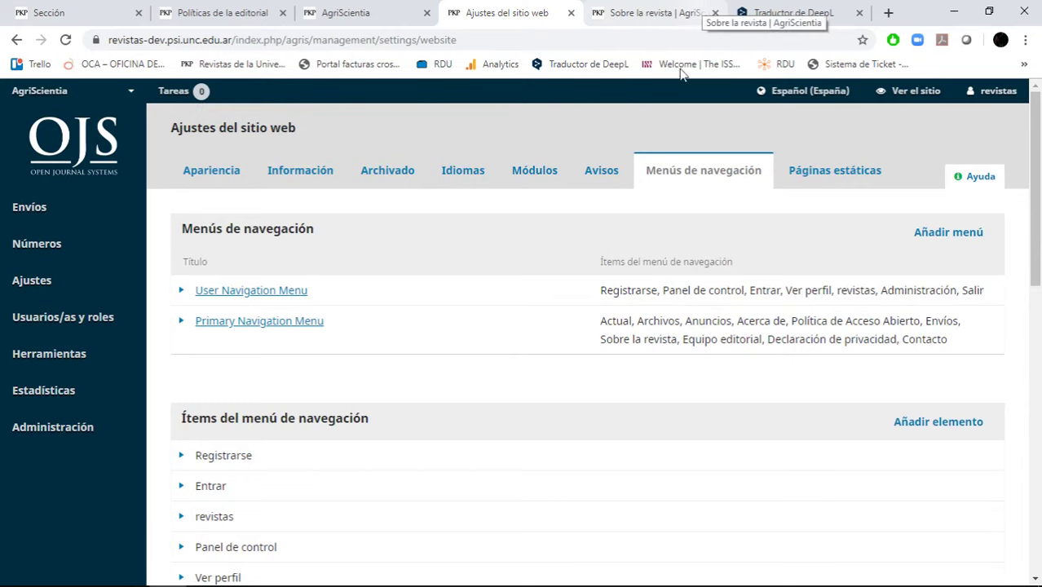
click(700, 7)
click(568, 6)
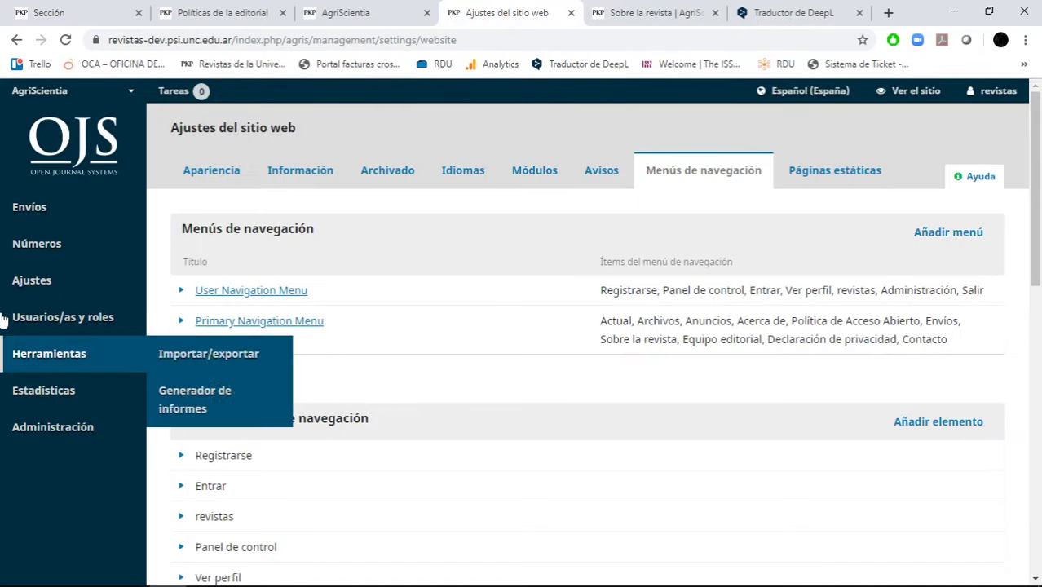
Reload the website settings and compare the static pages section with the navigation menus section
mouse_move(84, 289)
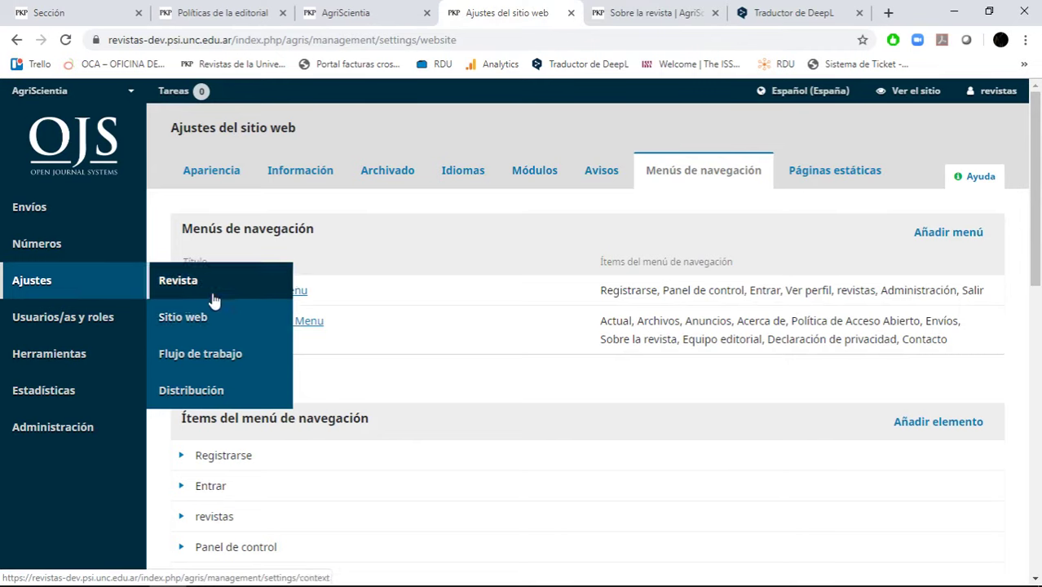
click(223, 327)
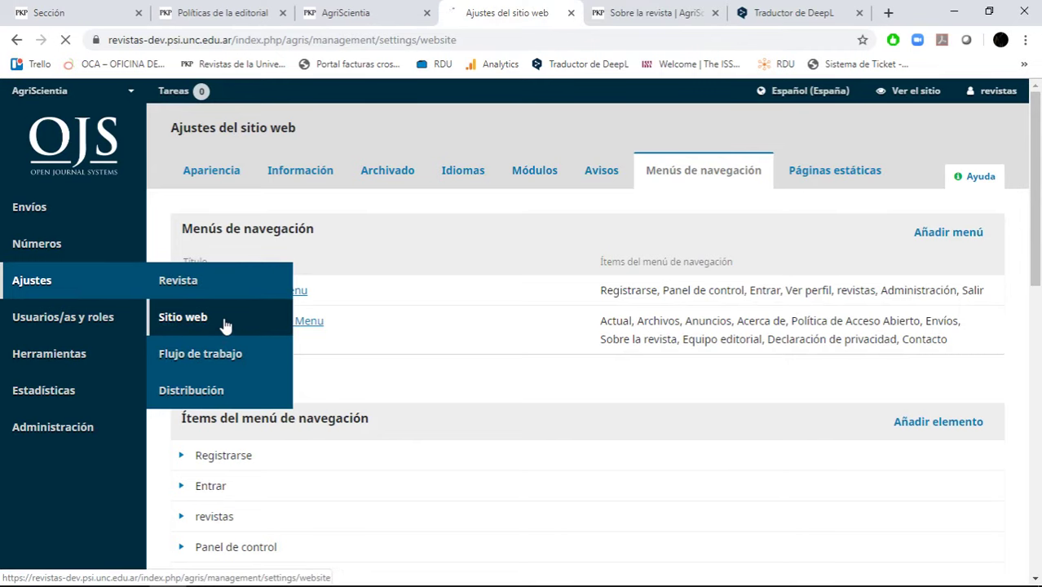
click(463, 171)
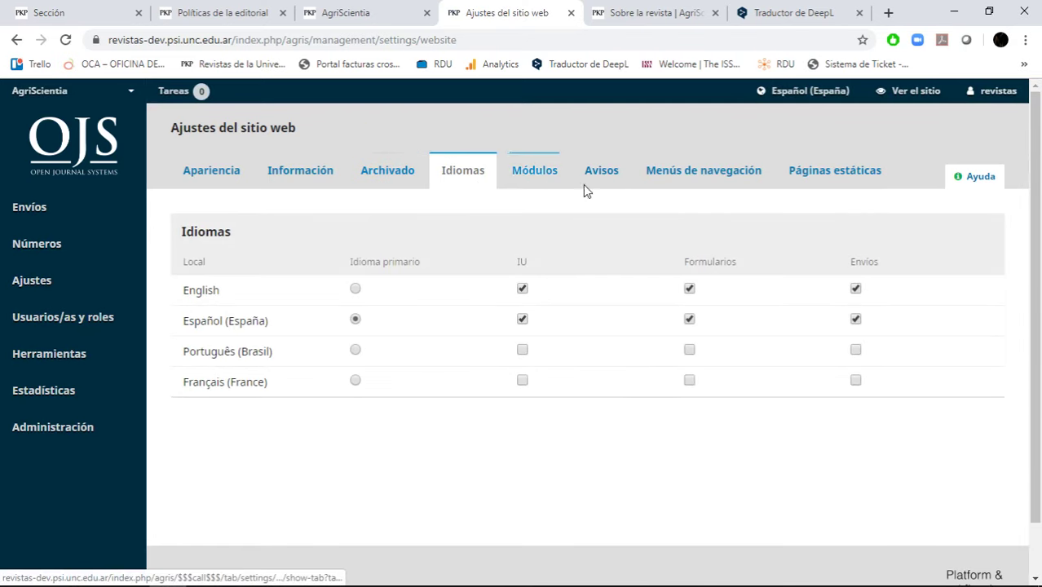
click(817, 192)
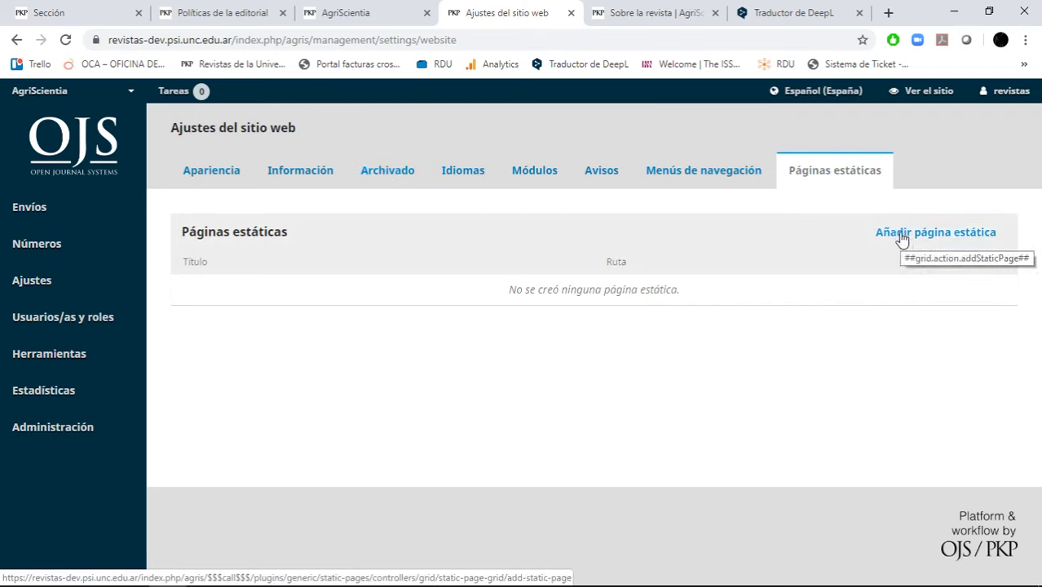
click(744, 171)
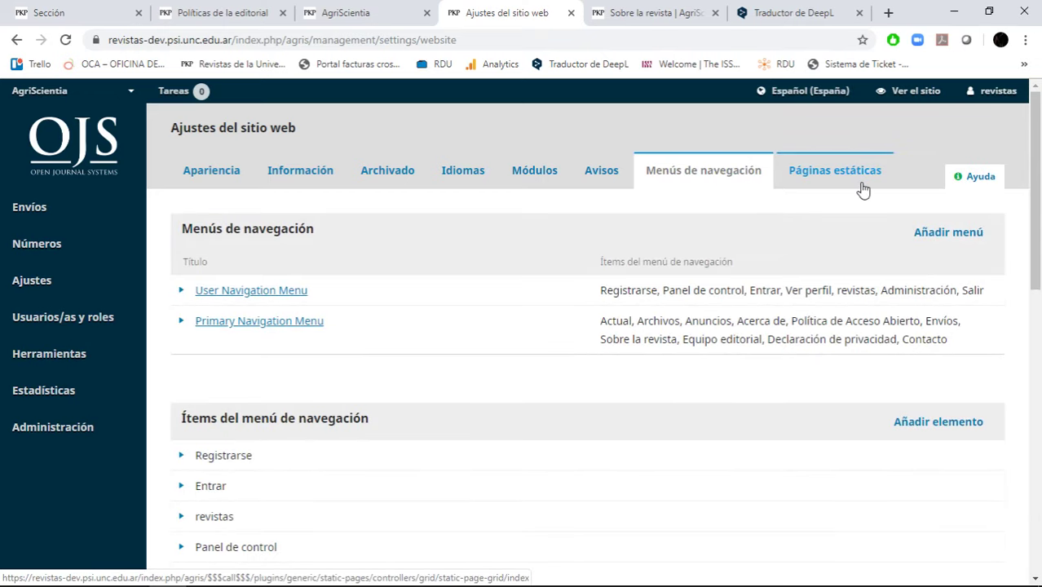
click(862, 190)
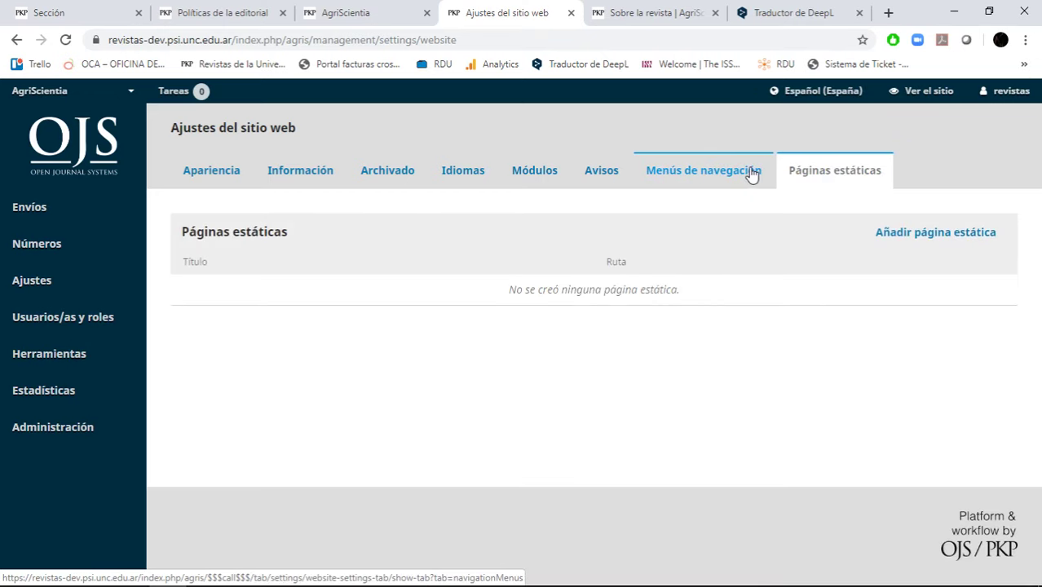
click(751, 173)
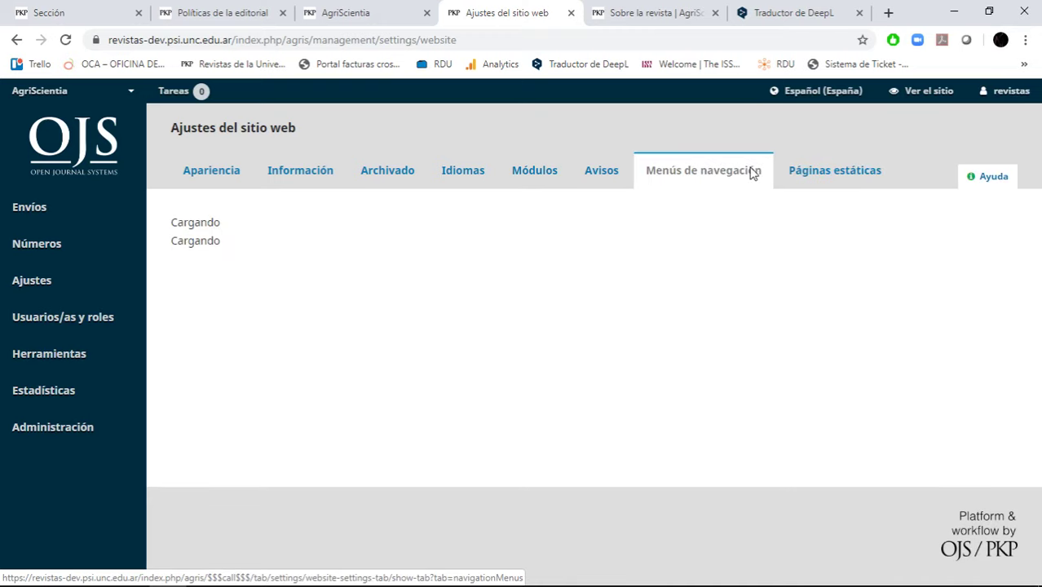
Review the list of navigation menu items and open the journal's configuration at its summary settings
scroll(522, 383, down, 2)
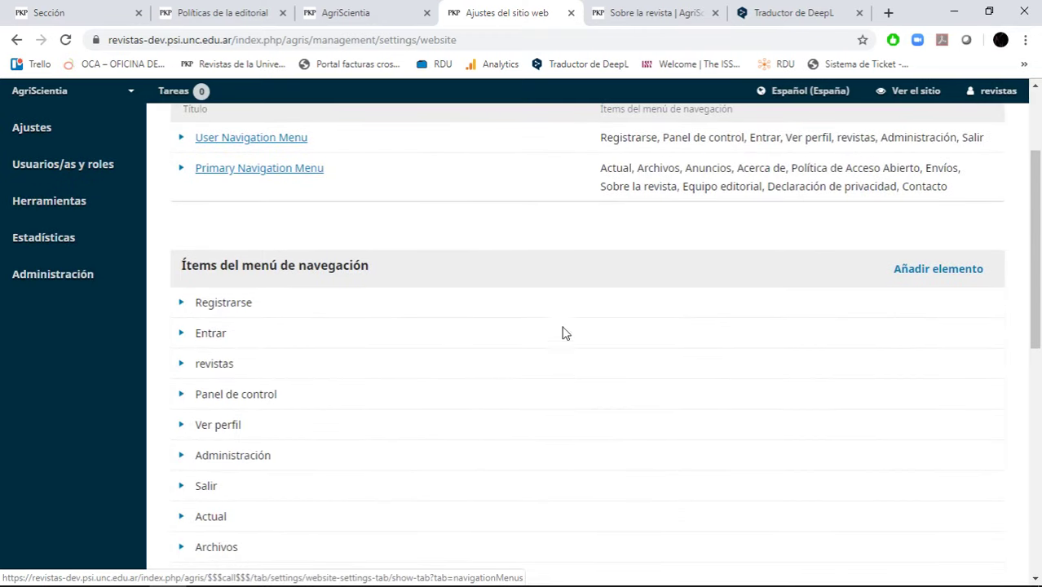
scroll(589, 341, down, 5)
scroll(595, 339, up, 6)
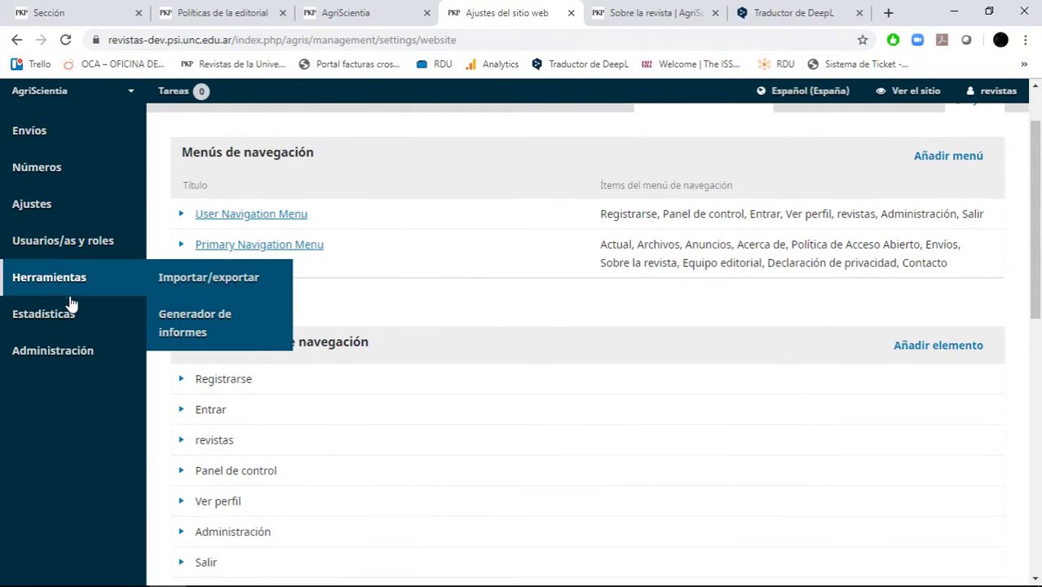
mouse_move(74, 323)
scroll(41, 260, up, 1)
mouse_move(46, 278)
click(191, 276)
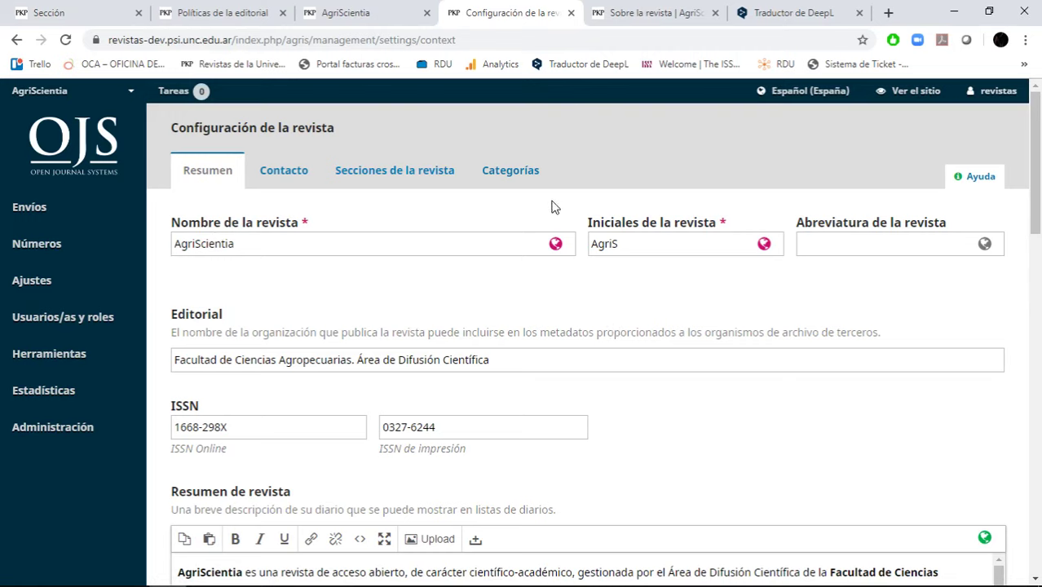
Open the five-step journal configuration on the old AgriScientia site and review its list of setup steps
key(ctrl+1)
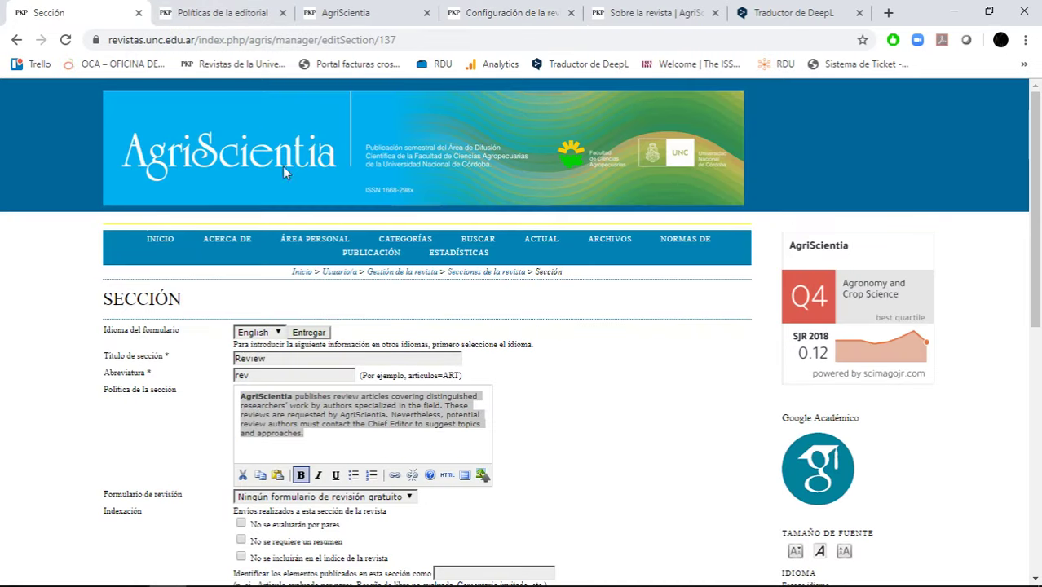
click(402, 272)
click(141, 426)
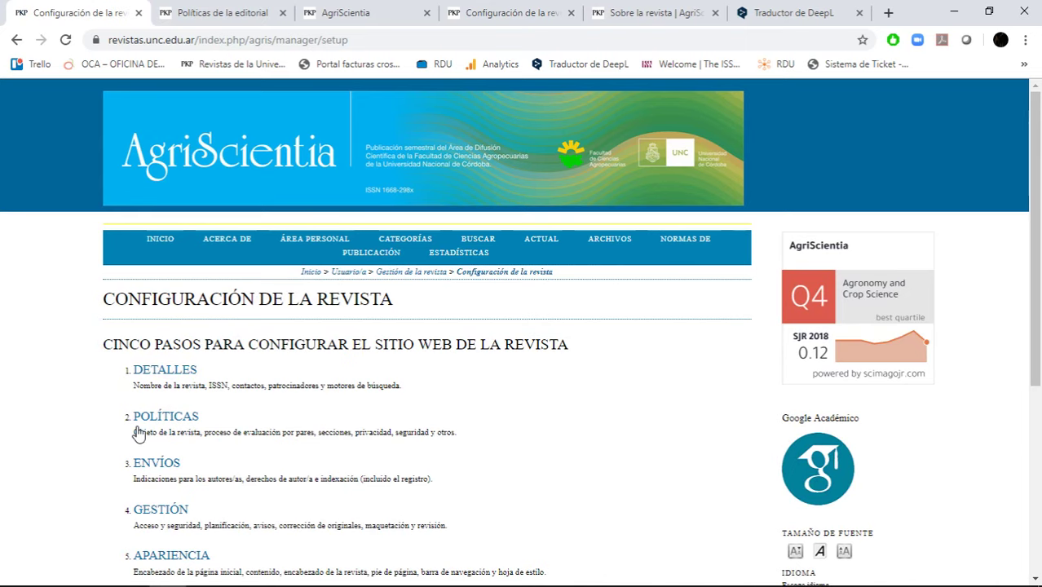
click(402, 273)
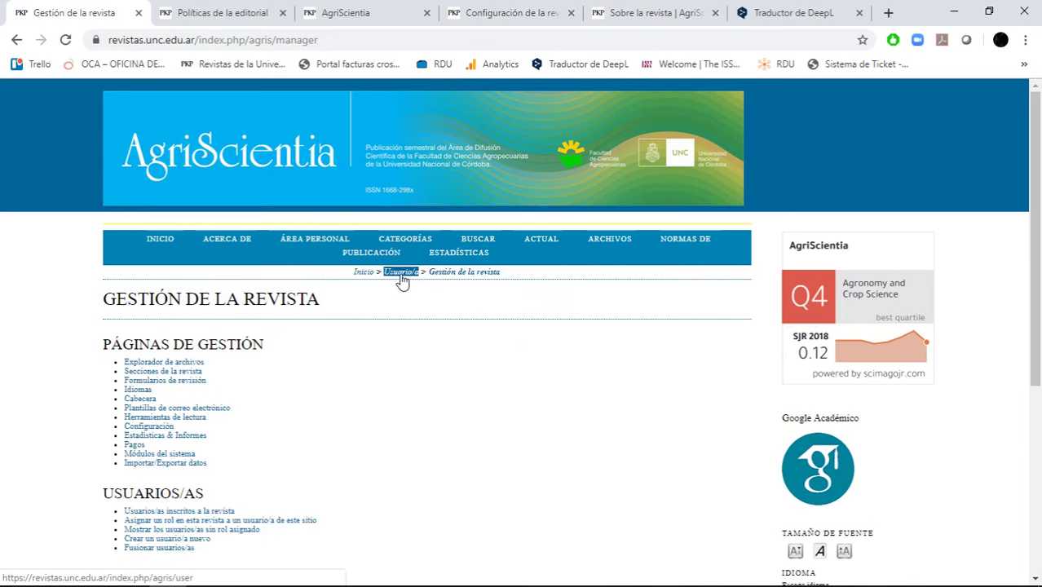
click(151, 427)
scroll(229, 346, down, 3)
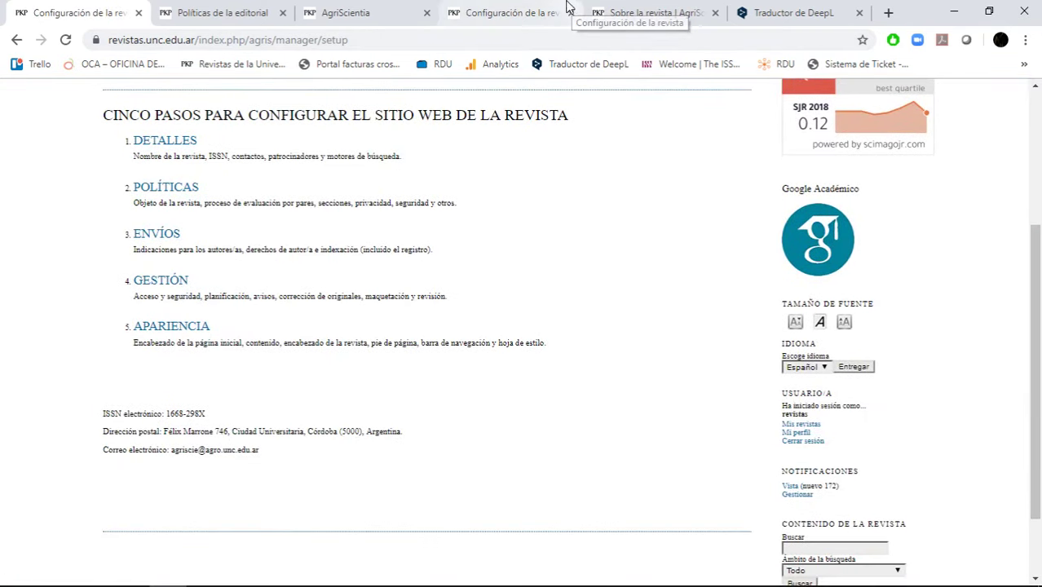
Return to the new site's journal configuration and review the summary settings, including publisher, ISSN, journal summary and editorial team
click(518, 10)
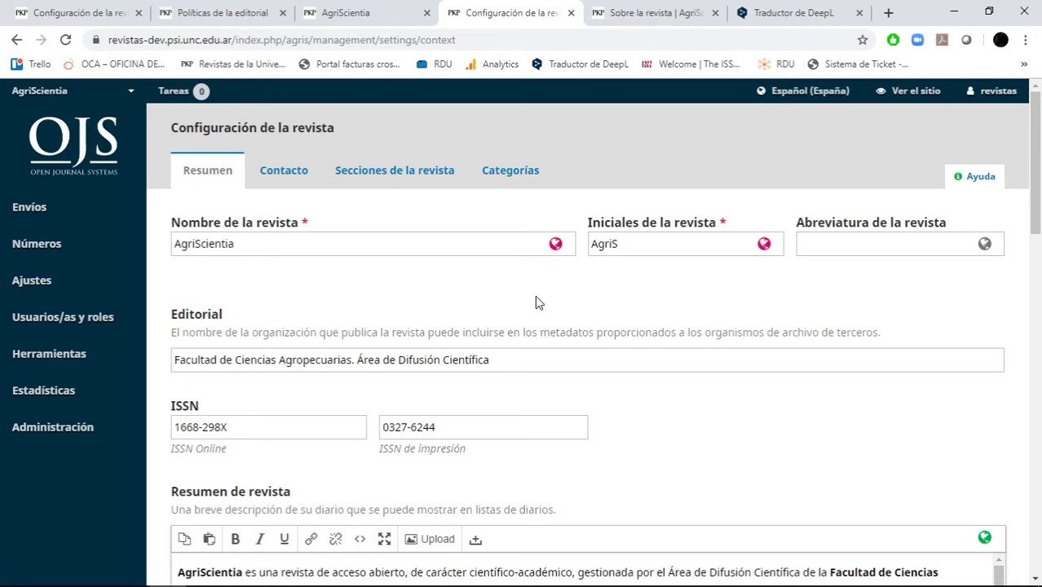
mouse_move(21, 291)
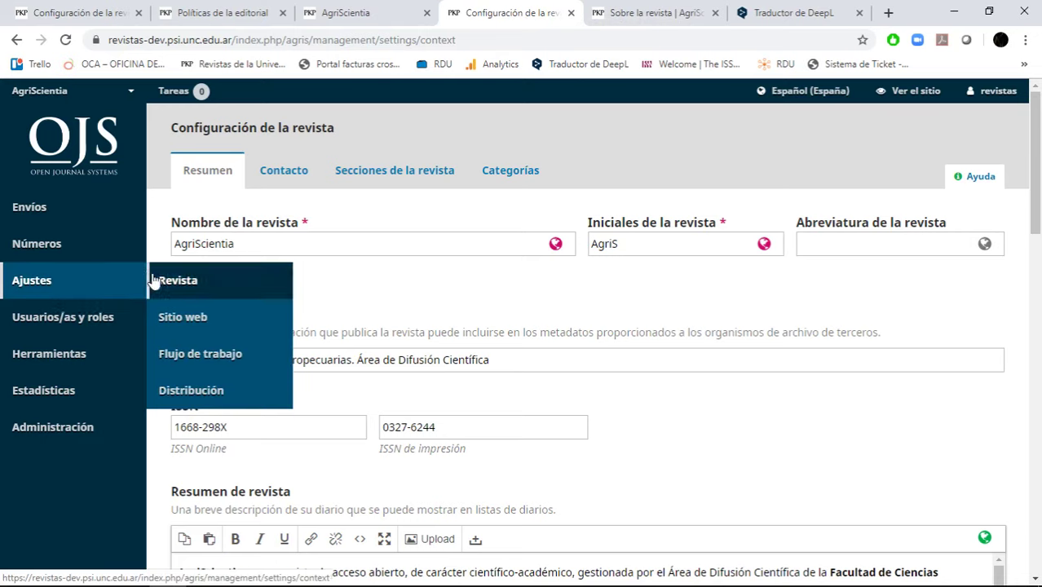
mouse_move(71, 335)
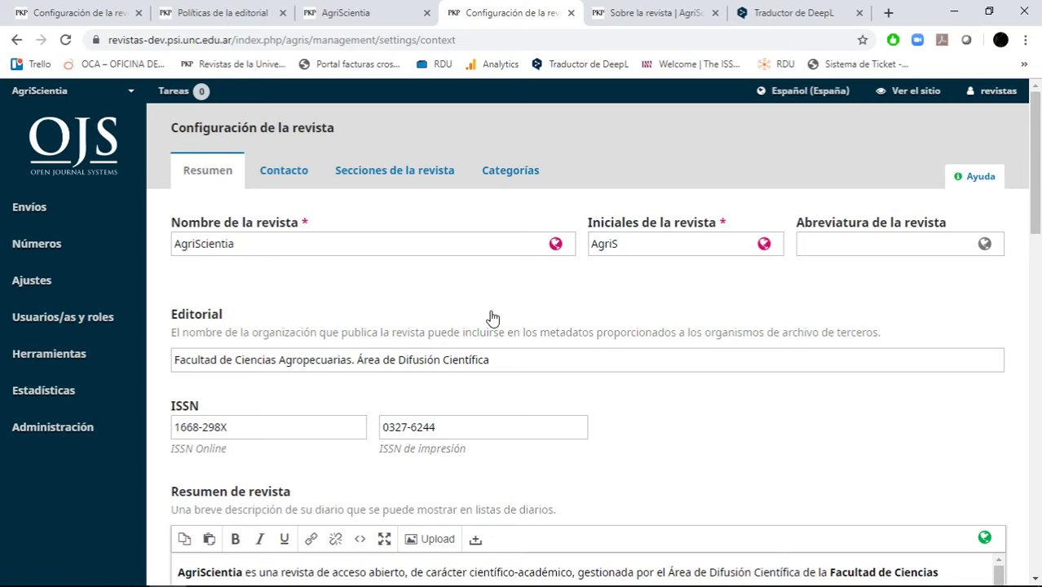
scroll(742, 210, down, 1)
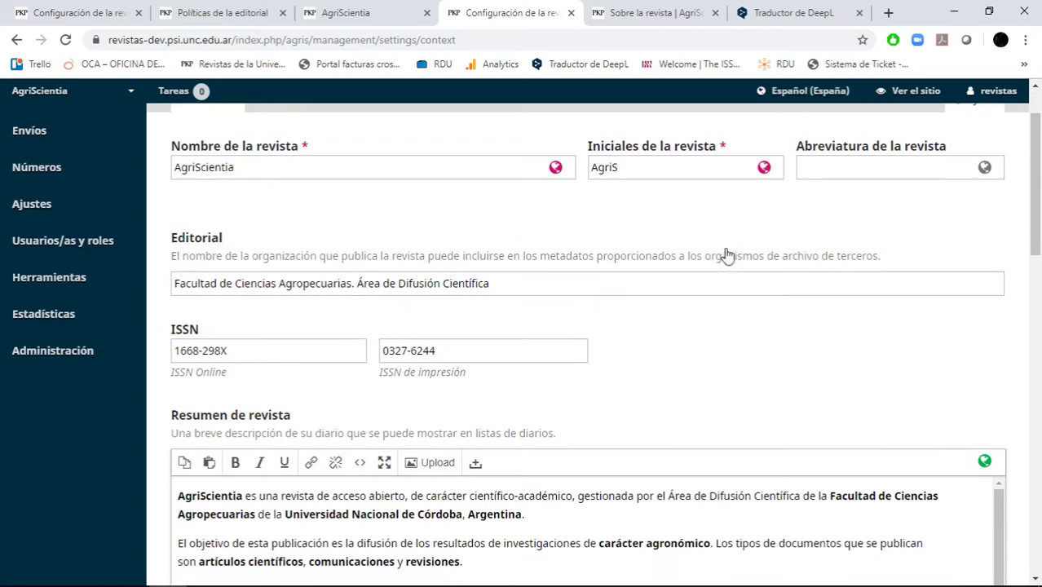
drag(442, 283, 548, 282)
click(544, 285)
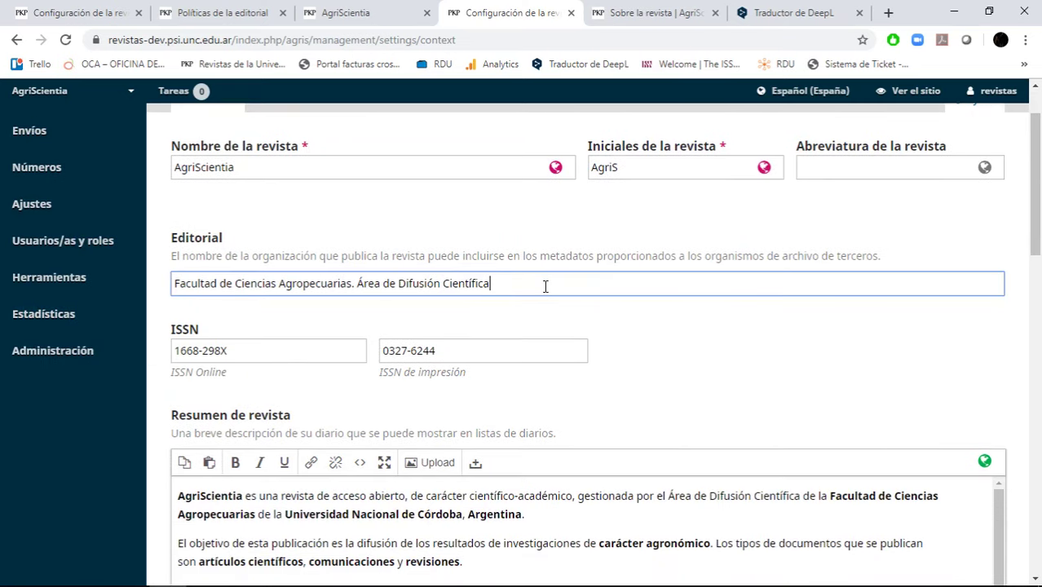
key(ctrl+a)
click(721, 349)
scroll(669, 337, down, 5)
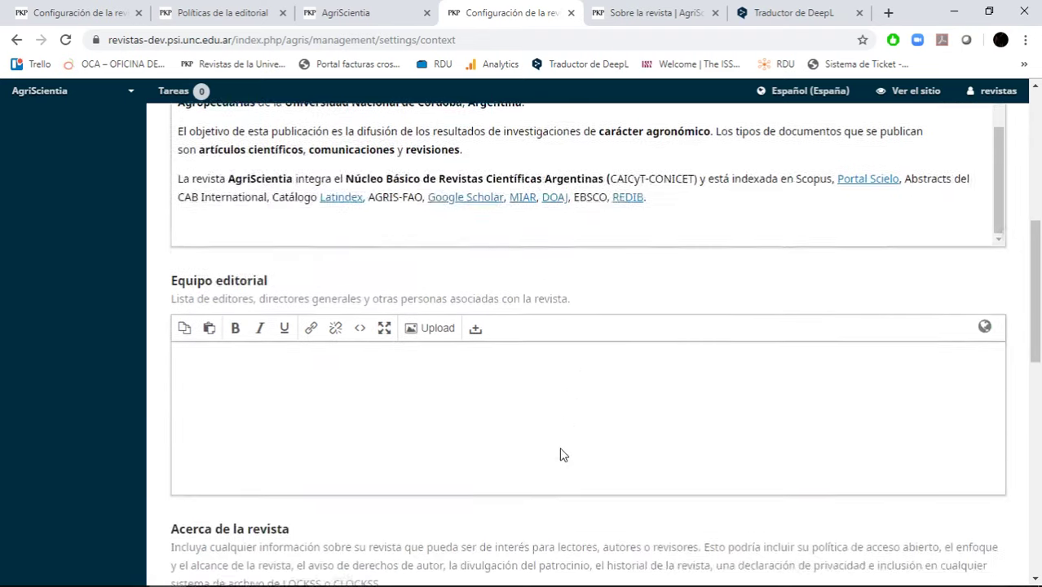
scroll(563, 453, down, 2)
scroll(564, 453, up, 8)
Review the journal's contact settings, covering the postal address, principal contact and technical support contact
click(292, 172)
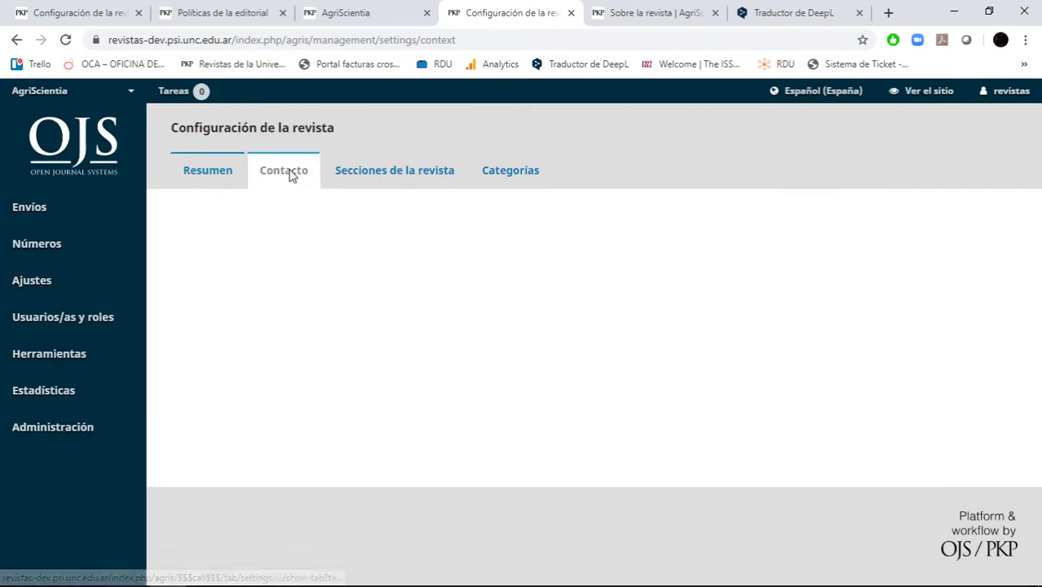
scroll(496, 239, down, 2)
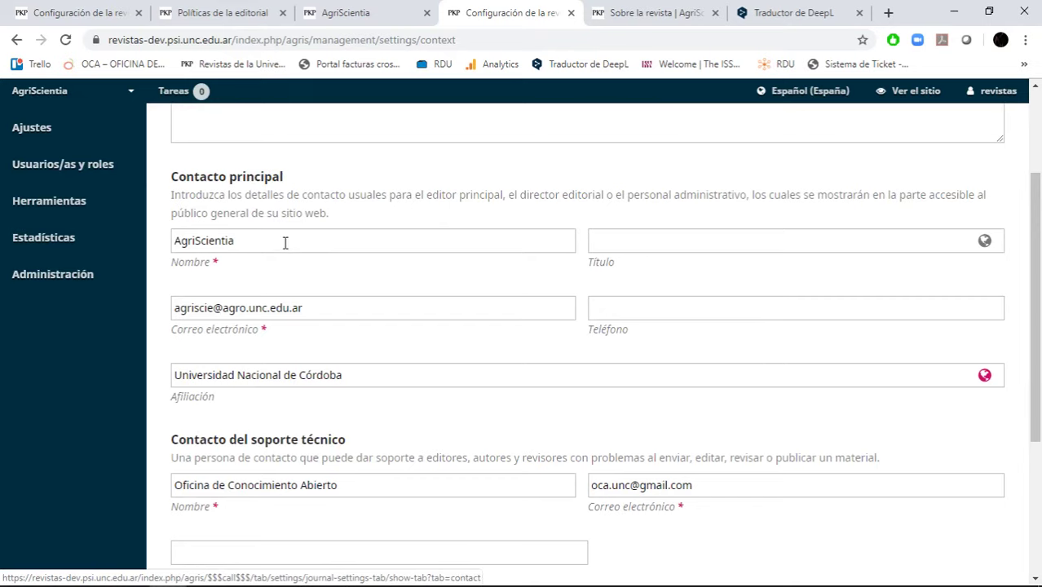
double_click(243, 232)
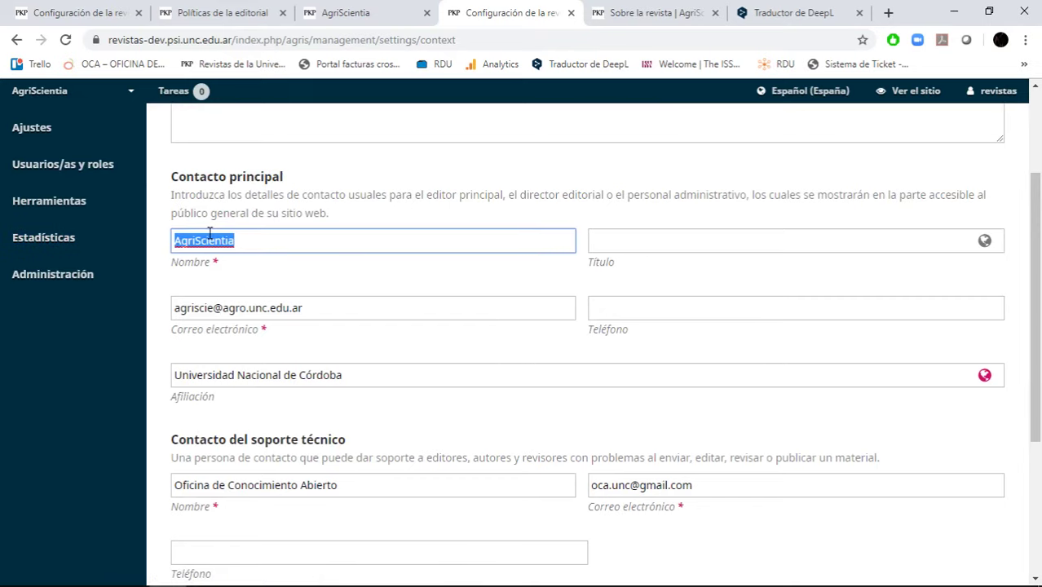
click(338, 210)
scroll(663, 196, down, 2)
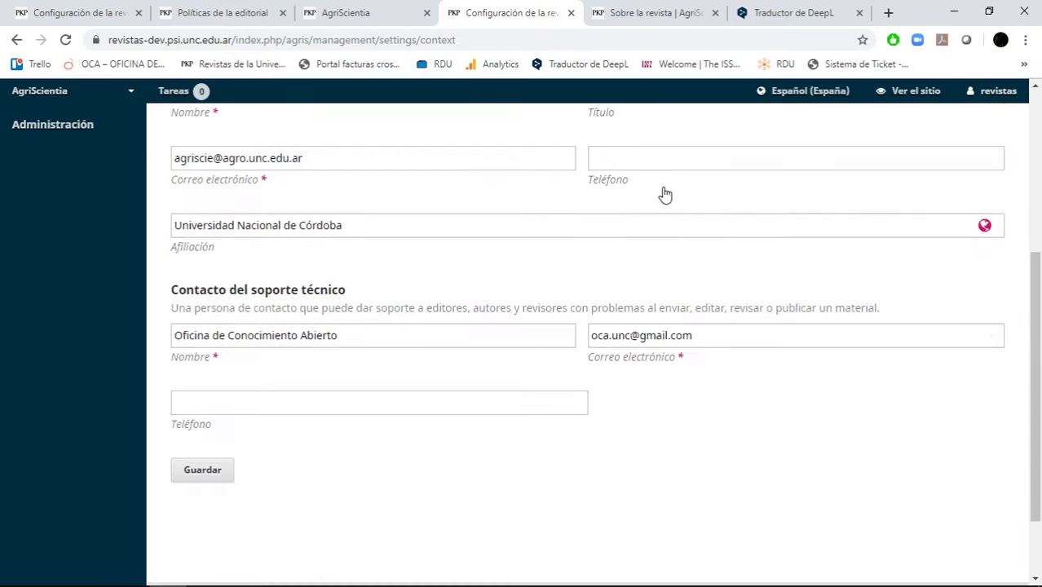
scroll(415, 322, up, 4)
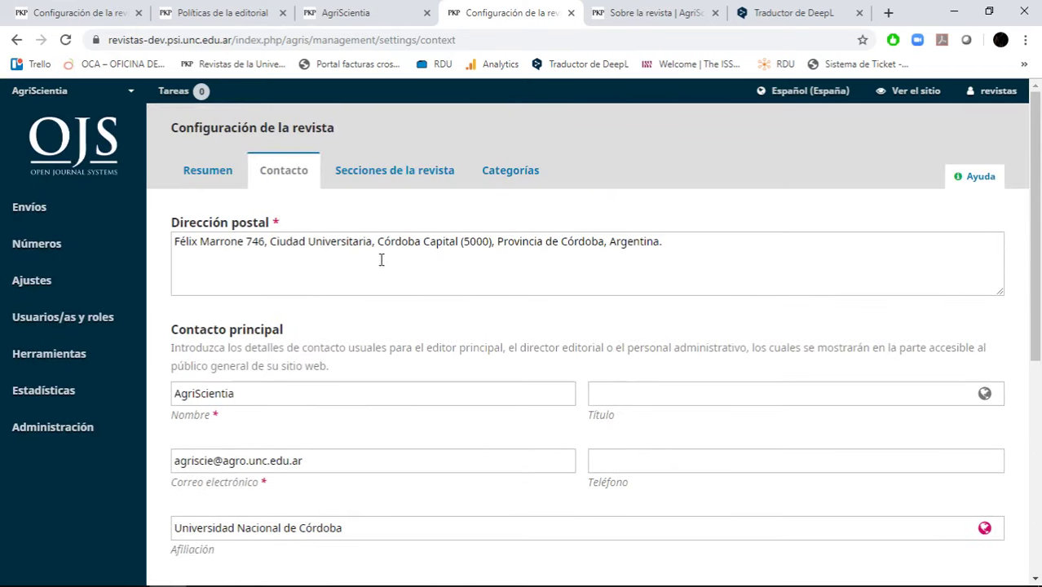
Open the Artículos section for editing, examine its section policy in Spanish and English, and close it without changes
click(388, 174)
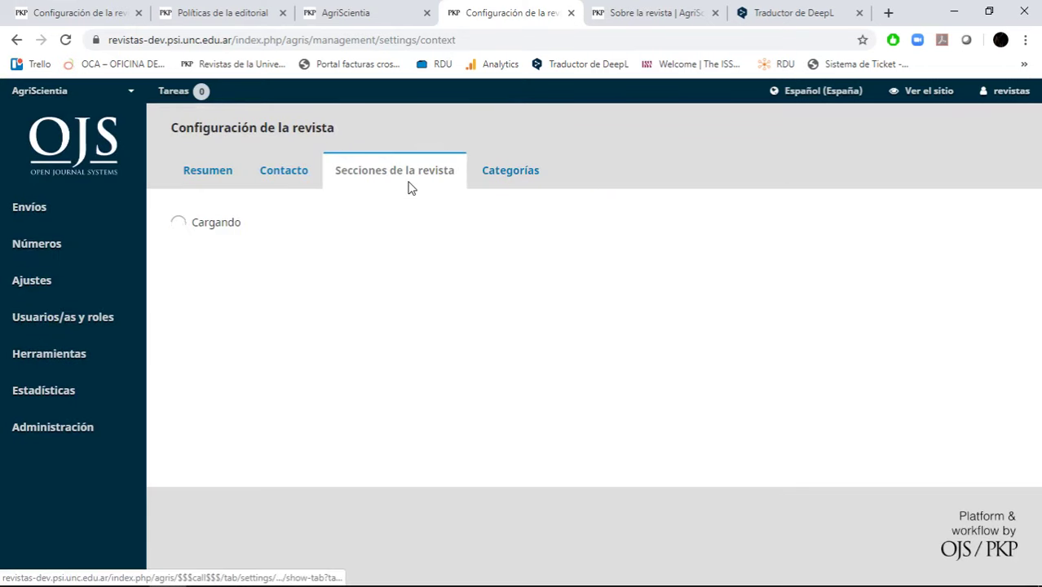
click(183, 291)
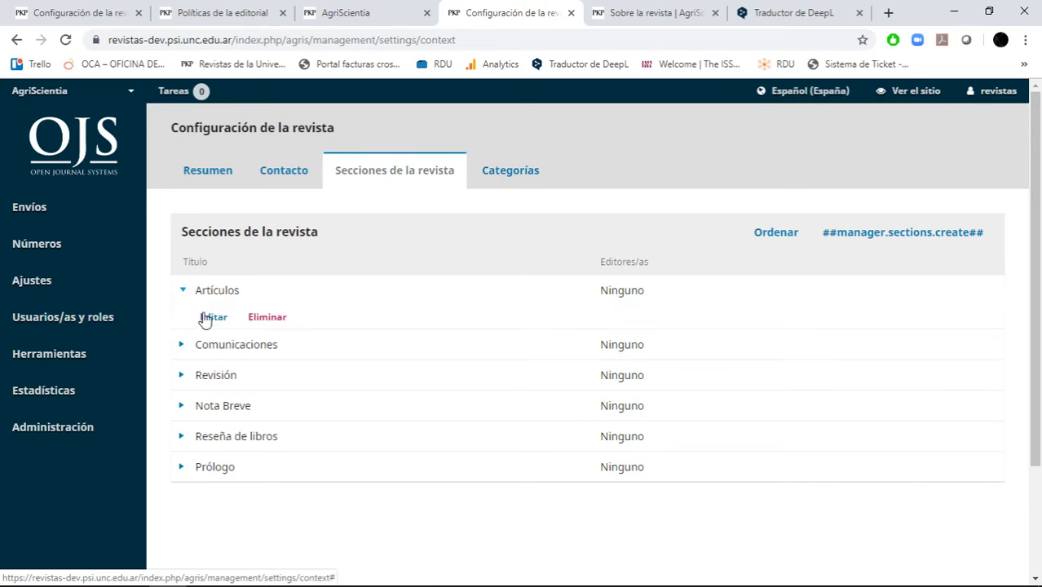
click(214, 320)
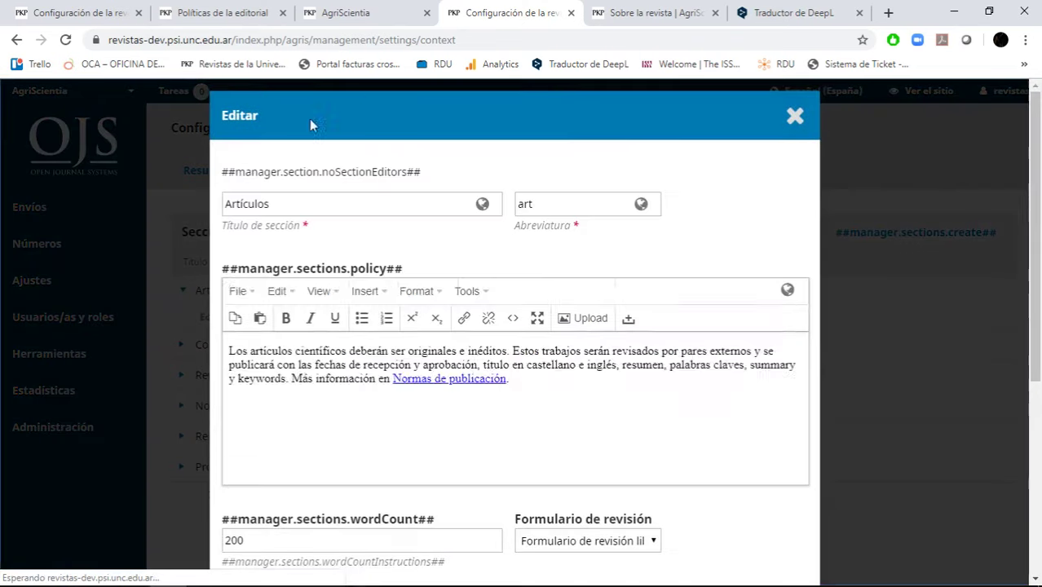
drag(409, 433, 183, 330)
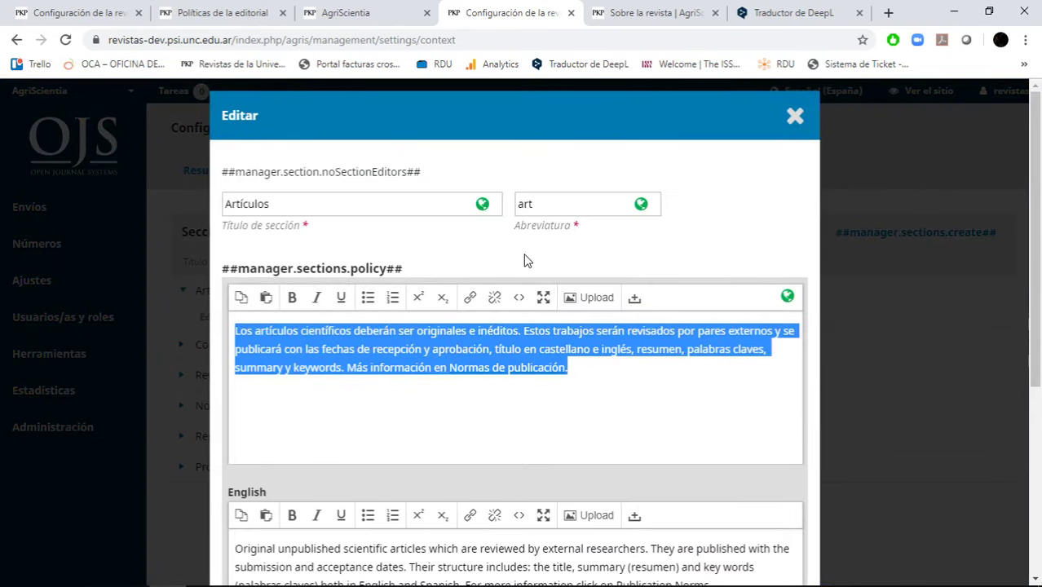
drag(432, 274, 216, 273)
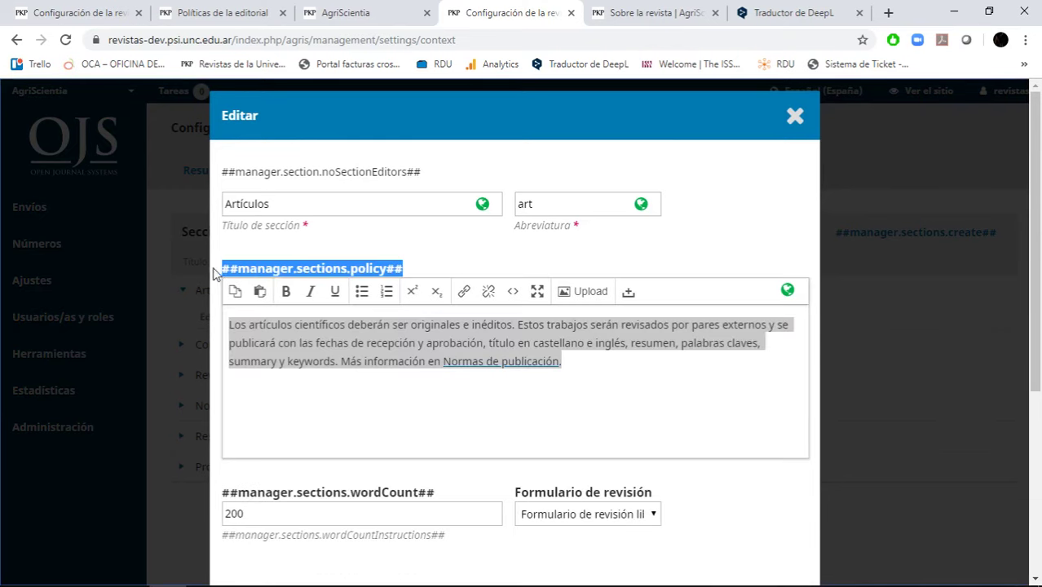
click(812, 116)
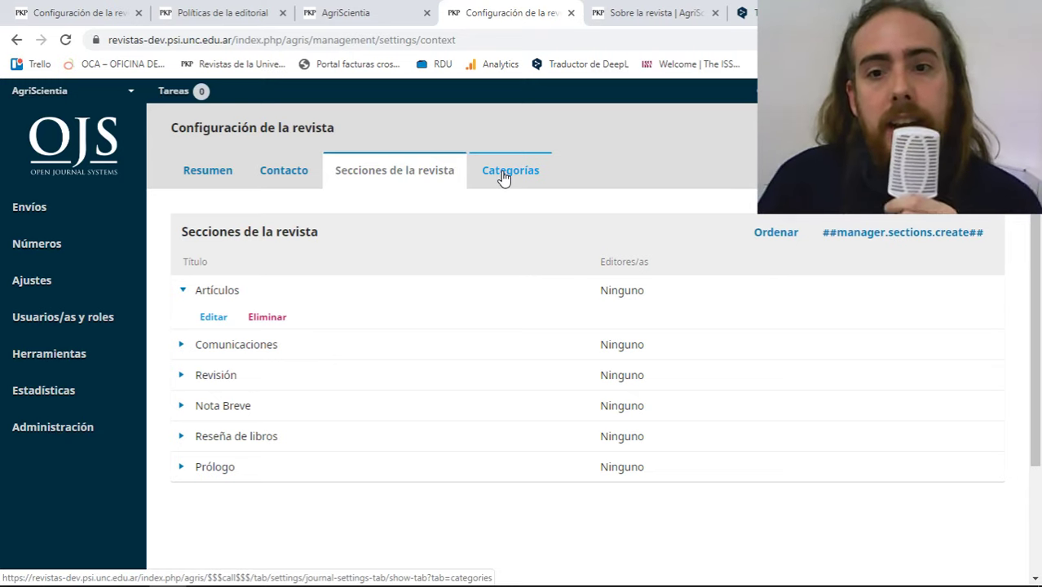
View the journal's categories and open the workflow settings at the article components
click(503, 176)
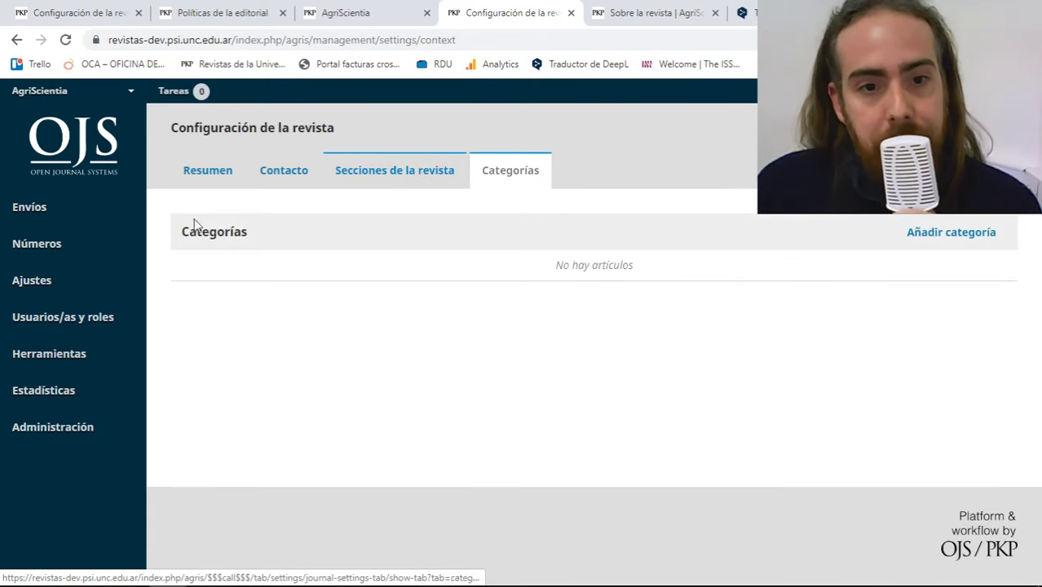
click(220, 356)
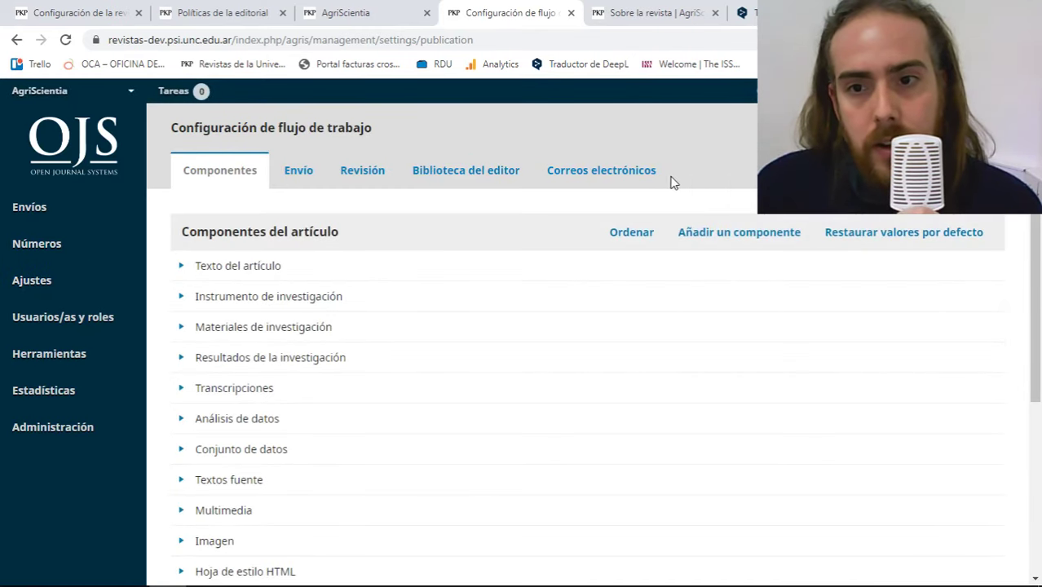
mouse_move(37, 244)
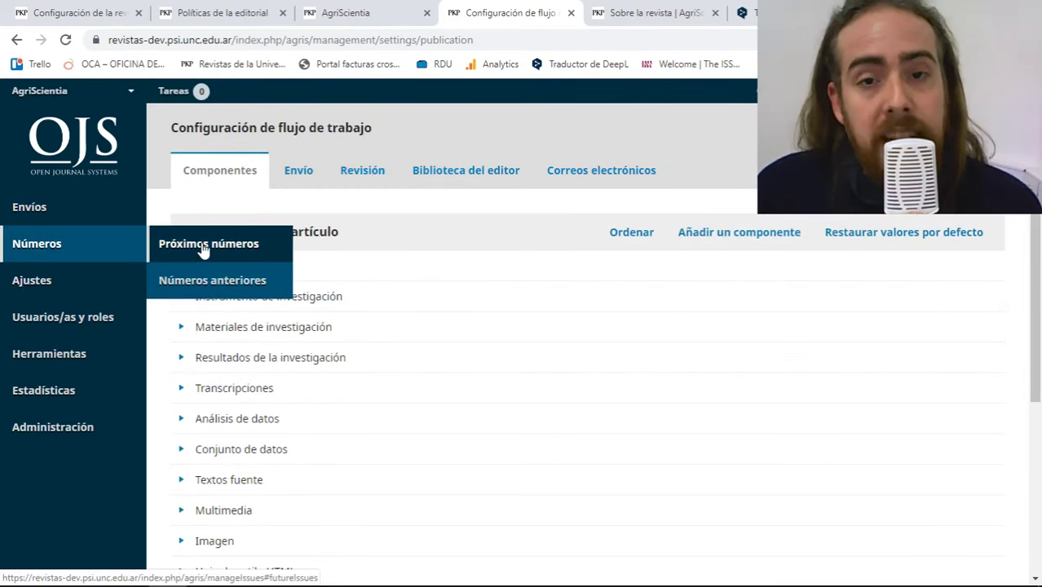